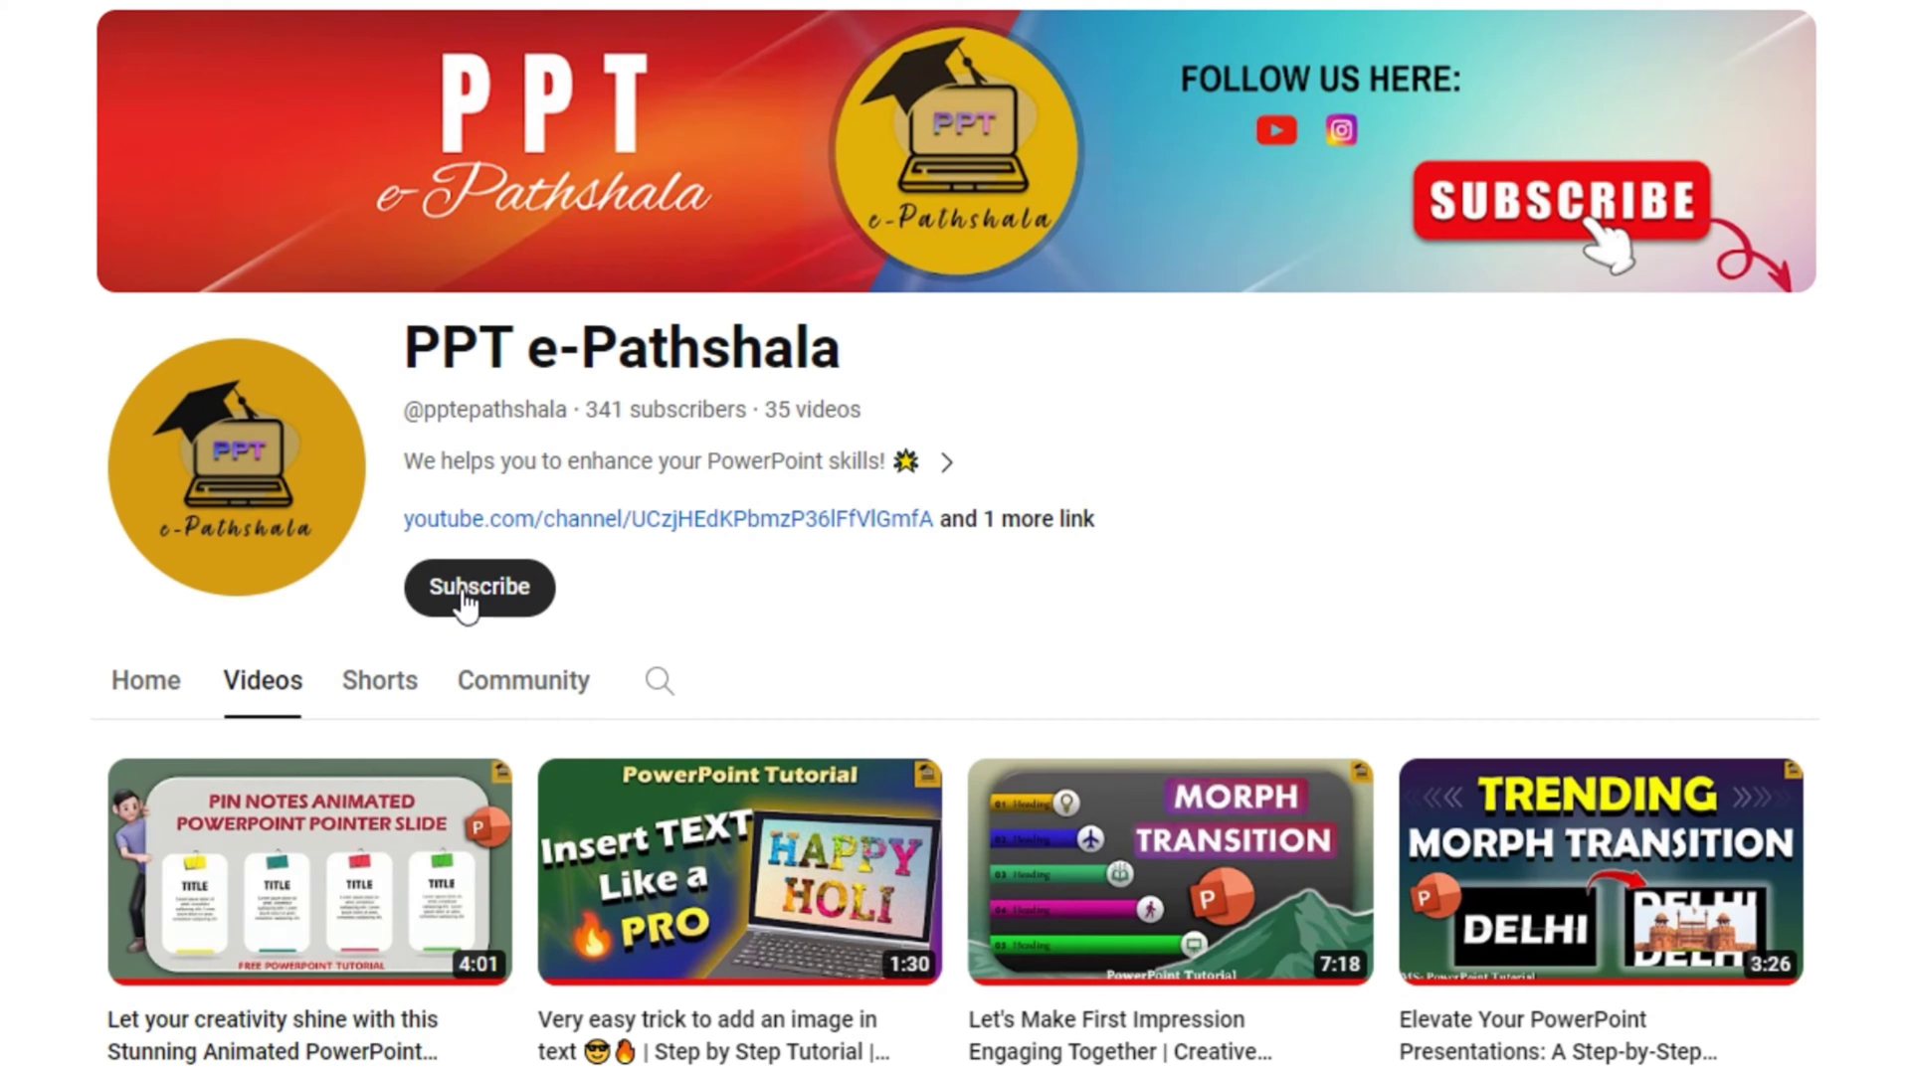
Subscribe to the PPT e-Pathshala YouTube channel and set the notification bell to All
{"action": "left_click", "coordinate": [464, 597]}
{"action": "left_click", "coordinate": [443, 597]}
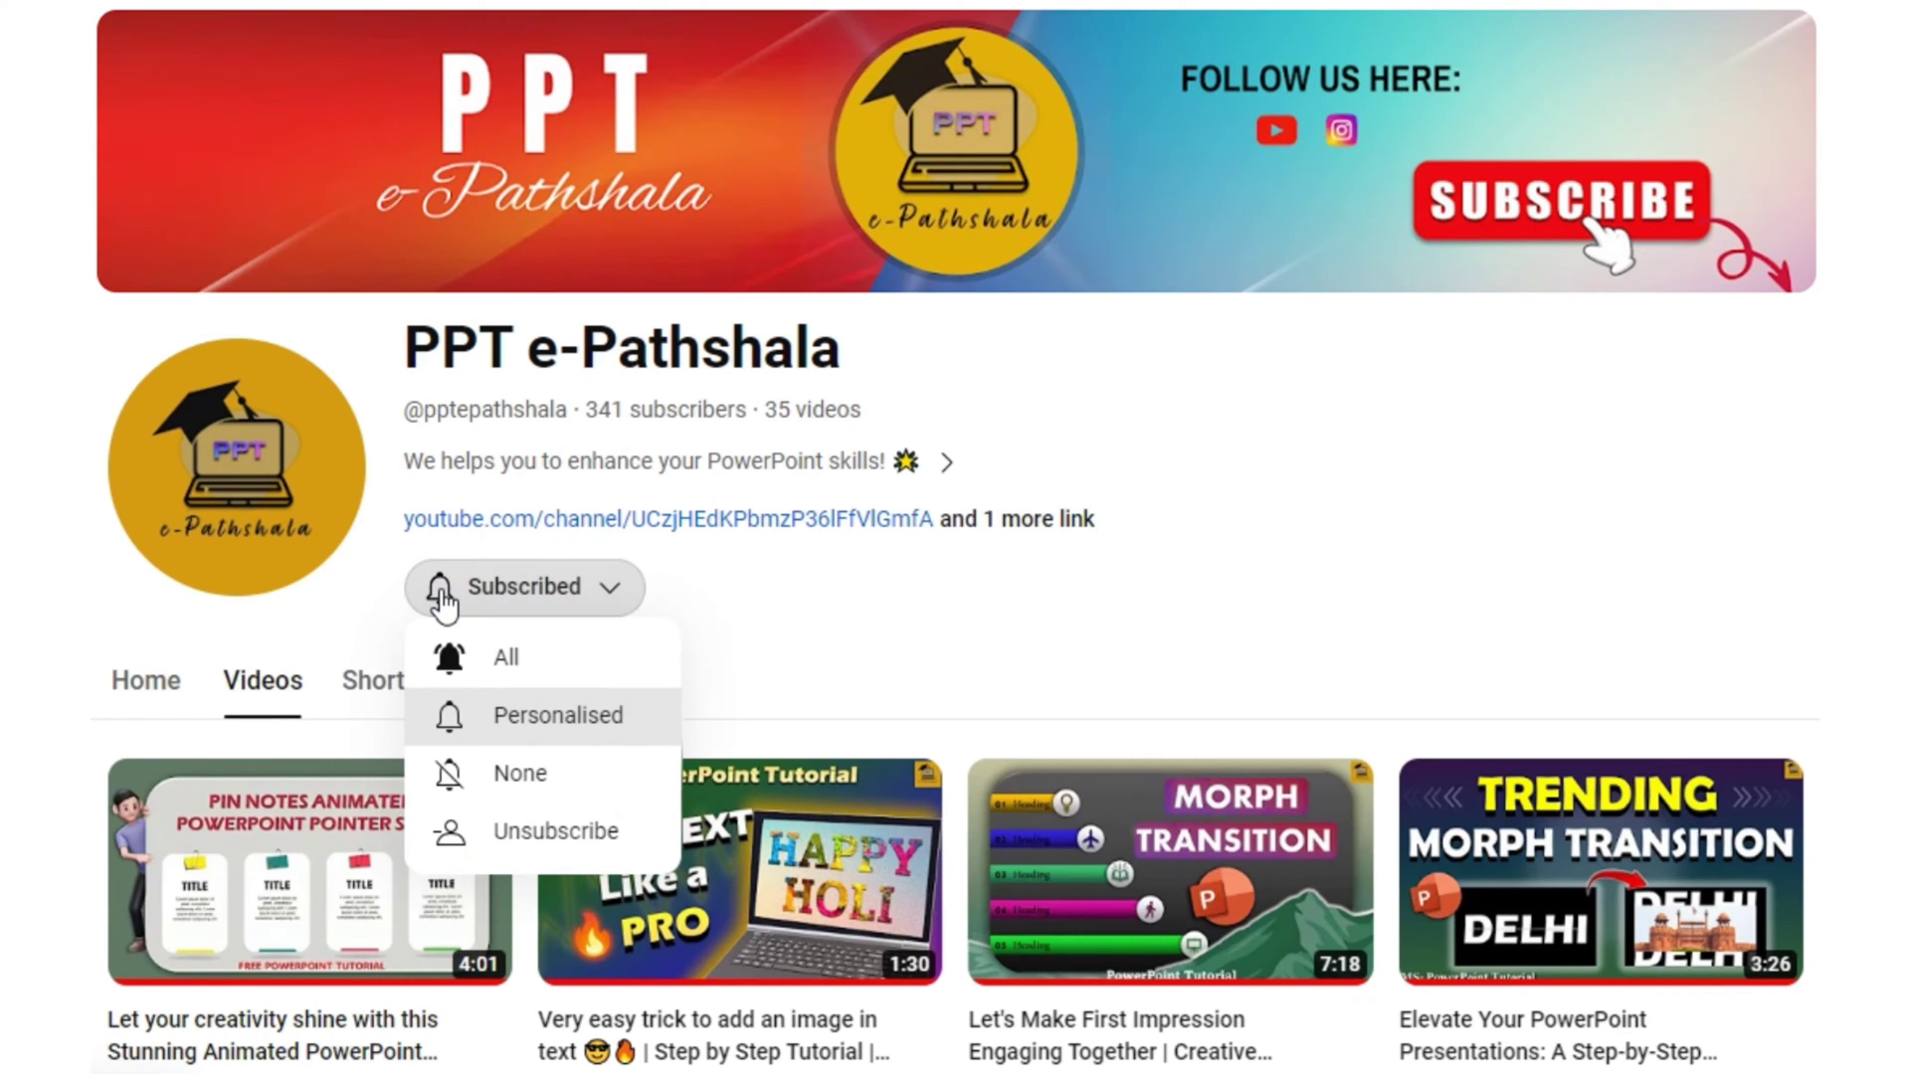
{"action": "left_click", "coordinate": [500, 656]}
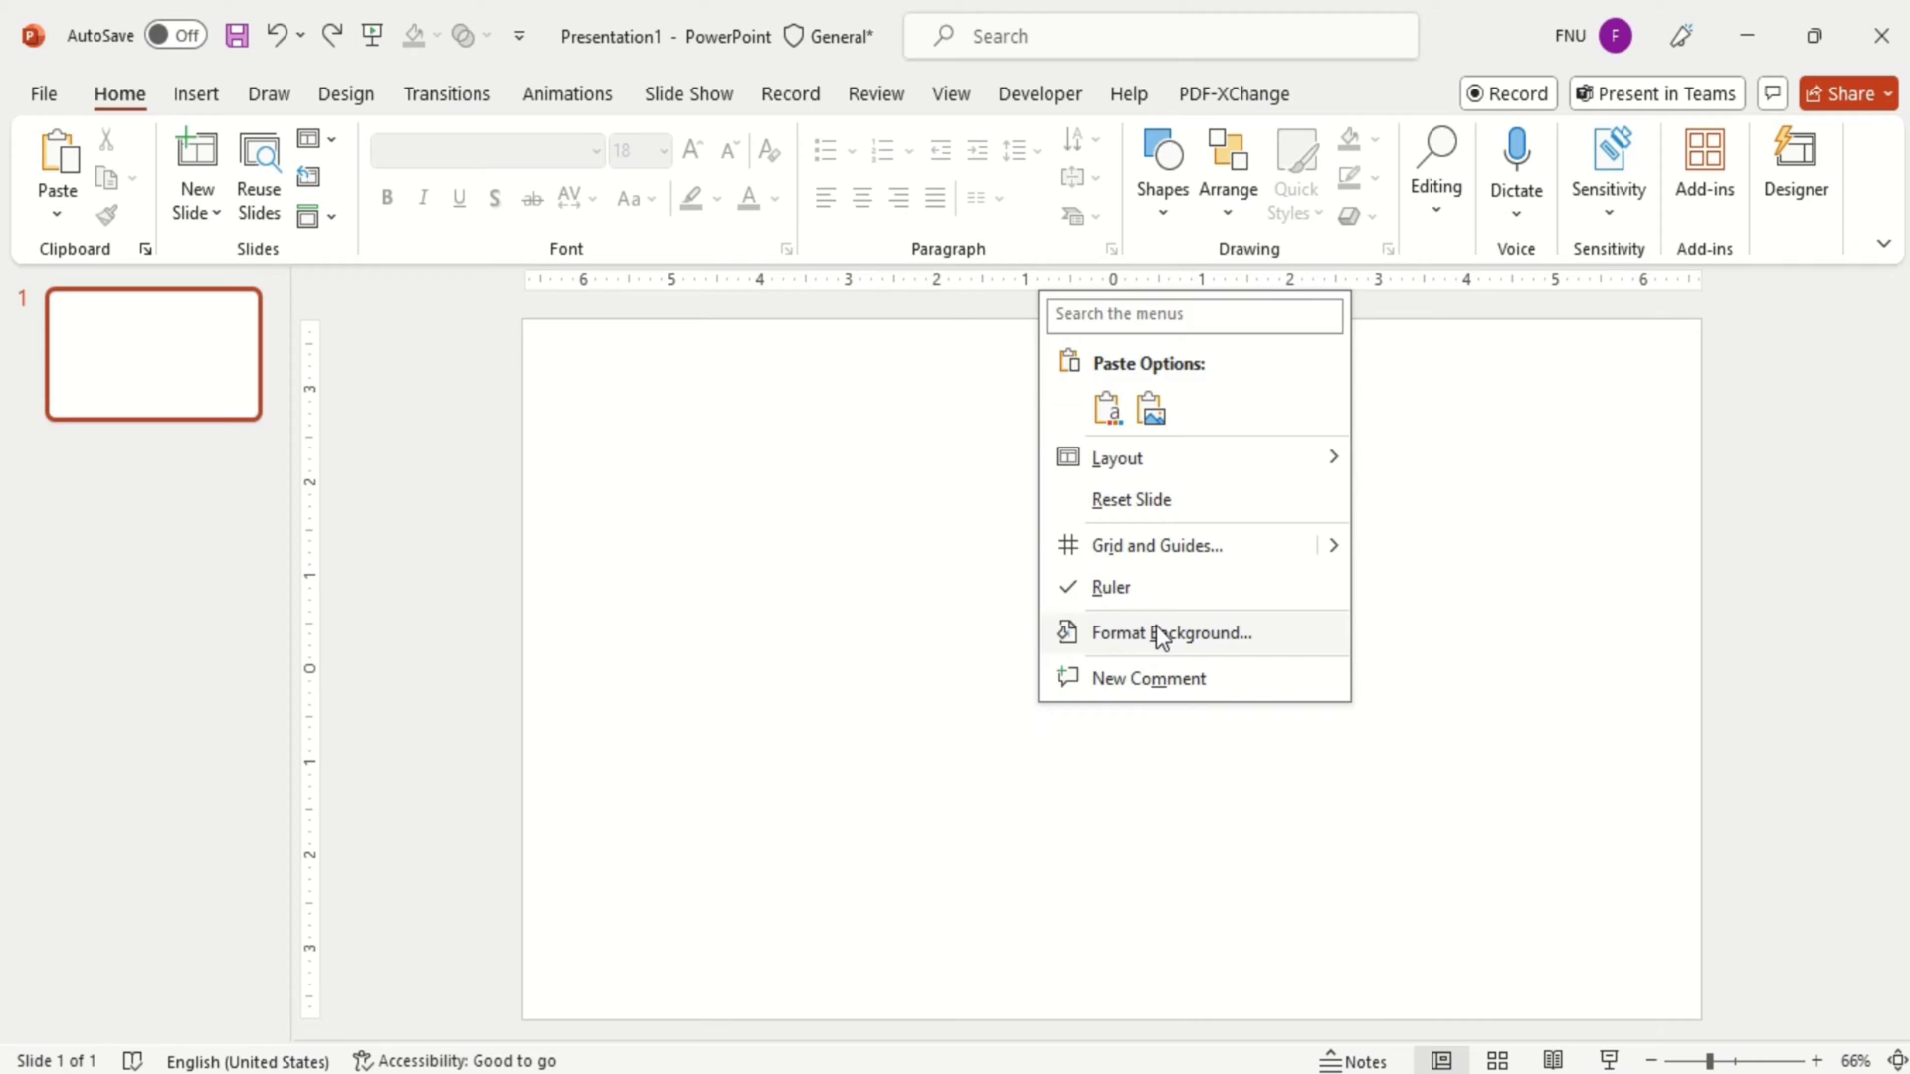
Make the slide background solid black
{"action": "left_click", "coordinate": [1156, 634]}
{"action": "left_click", "coordinate": [1830, 659]}
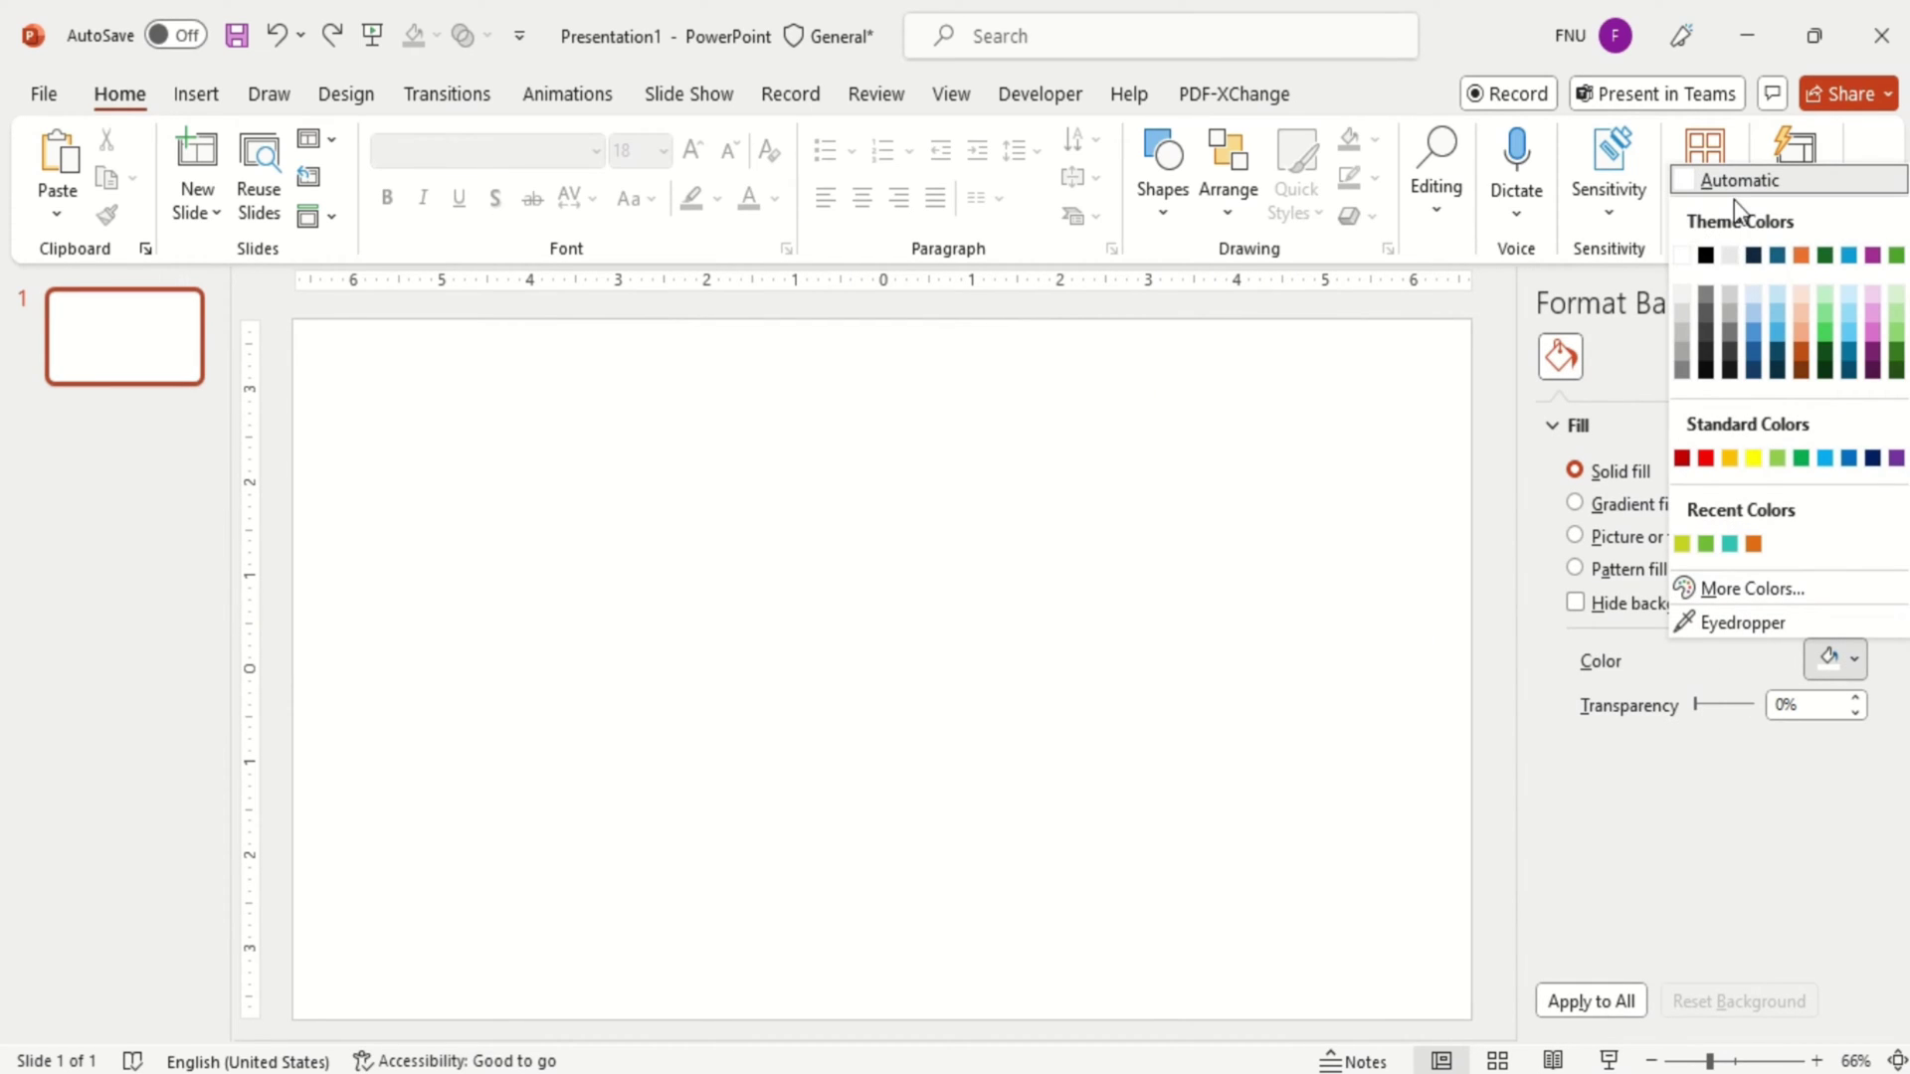
{"action": "left_click", "coordinate": [1705, 256]}
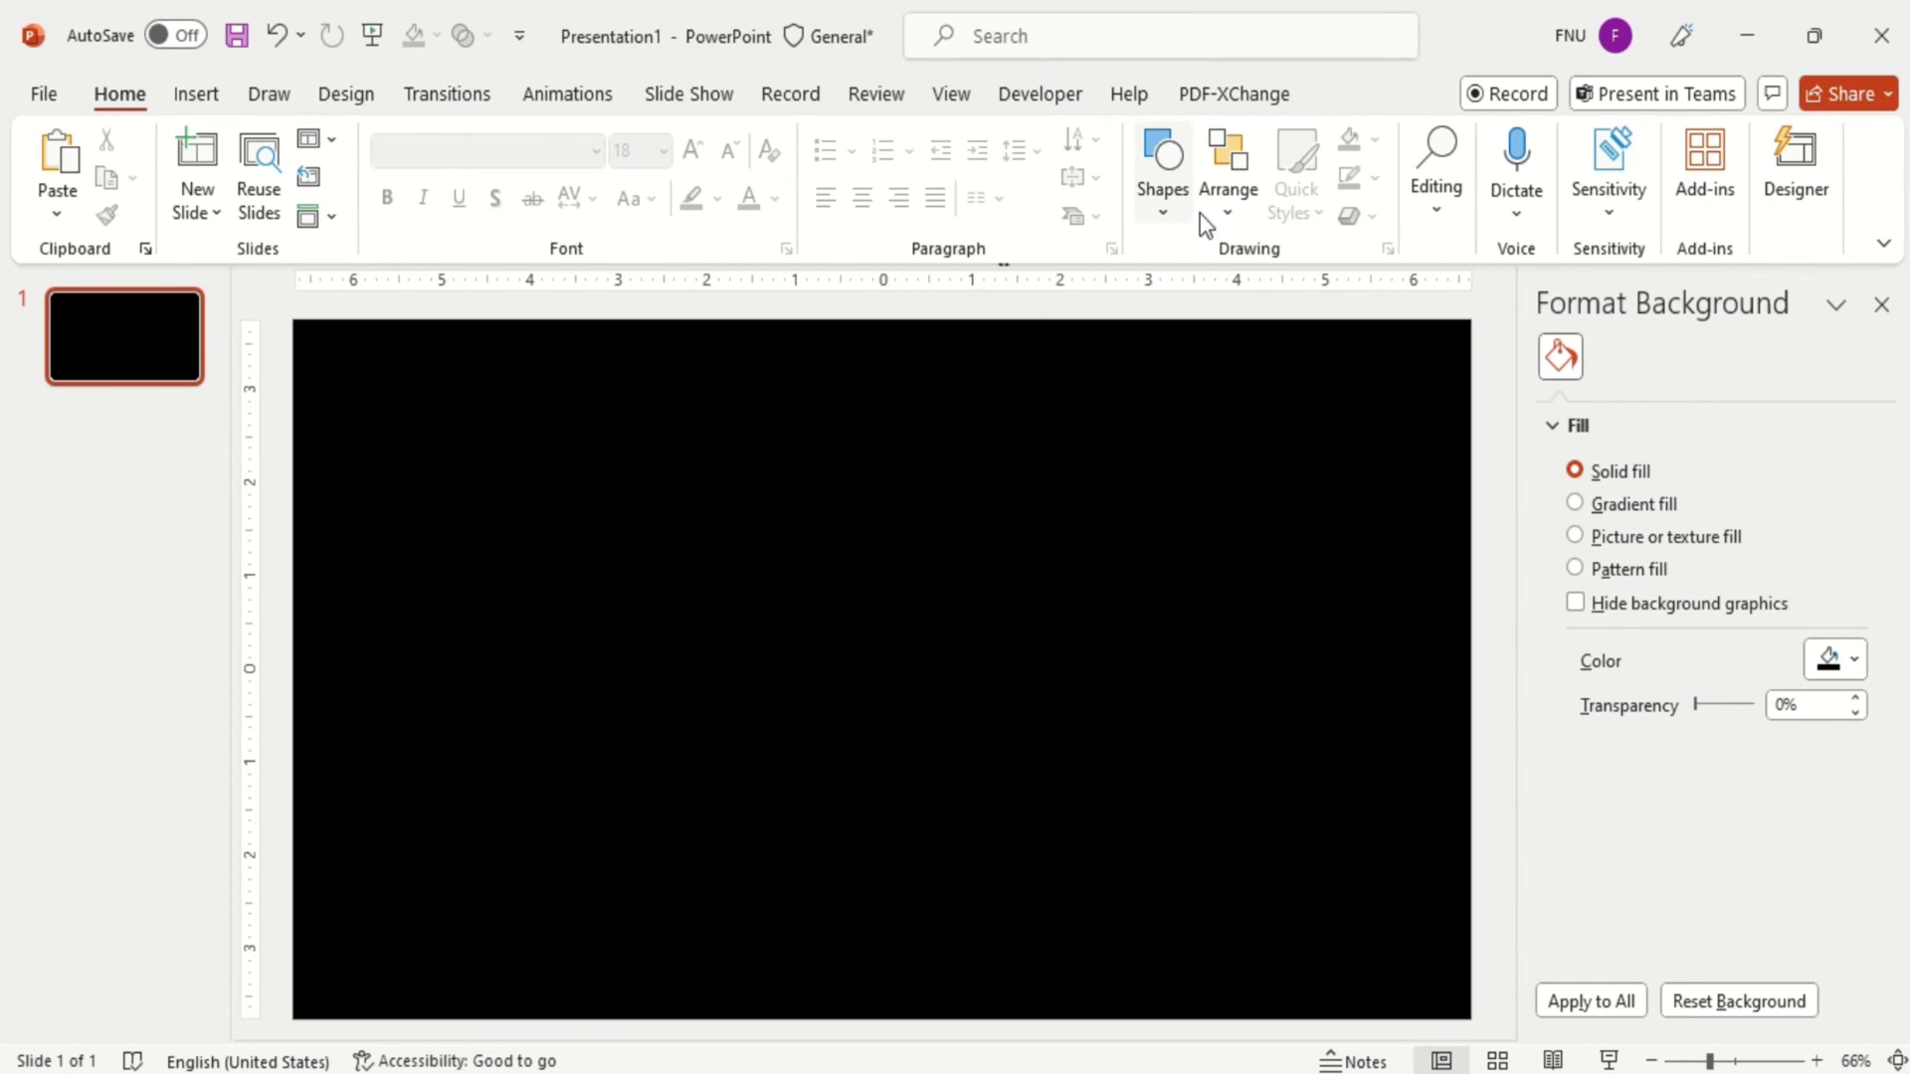
Add a HEADING text box near the slide's top-left with white text
{"action": "left_click", "coordinate": [1170, 193]}
{"action": "left_click", "coordinate": [1160, 278]}
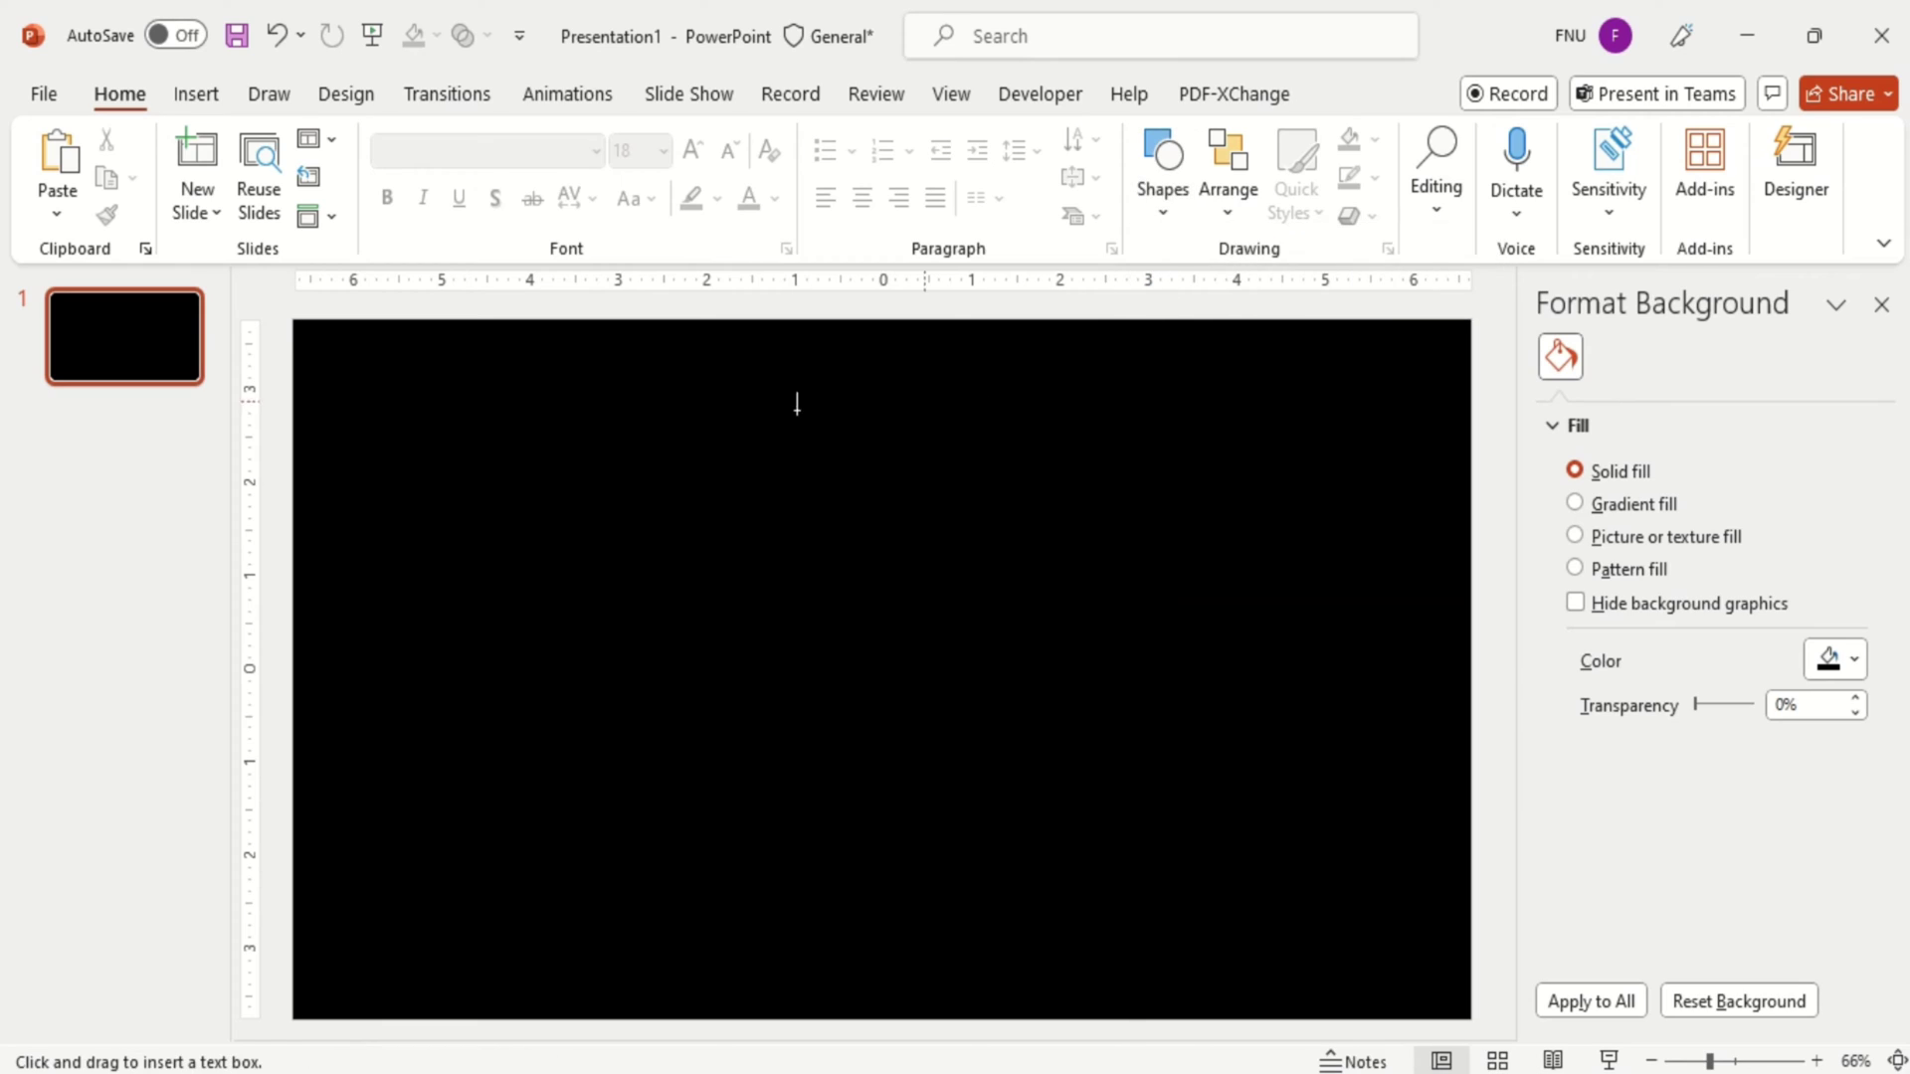
{"action": "left_click_drag", "start_coordinate": [754, 506], "coordinate": [796, 533]}
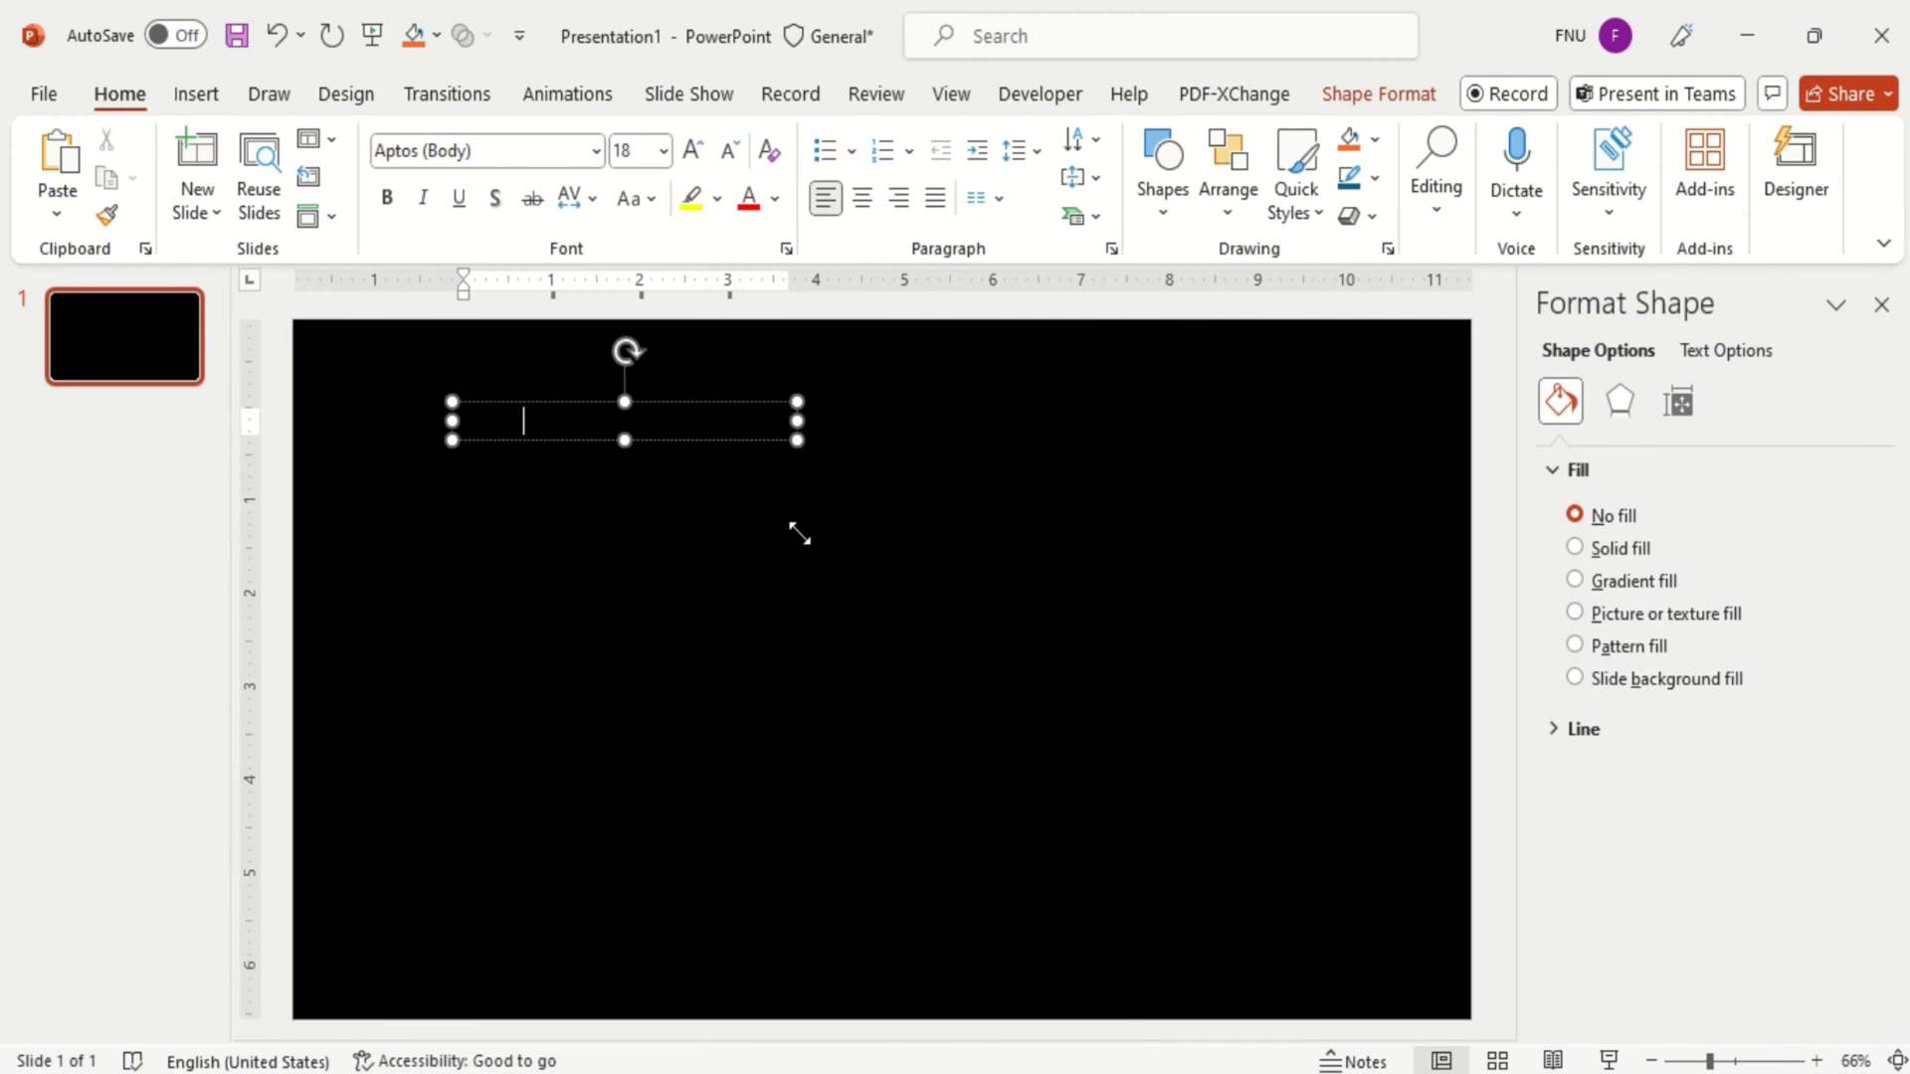
{"action": "left_click", "coordinate": [749, 439]}
{"action": "left_click", "coordinate": [775, 198]}
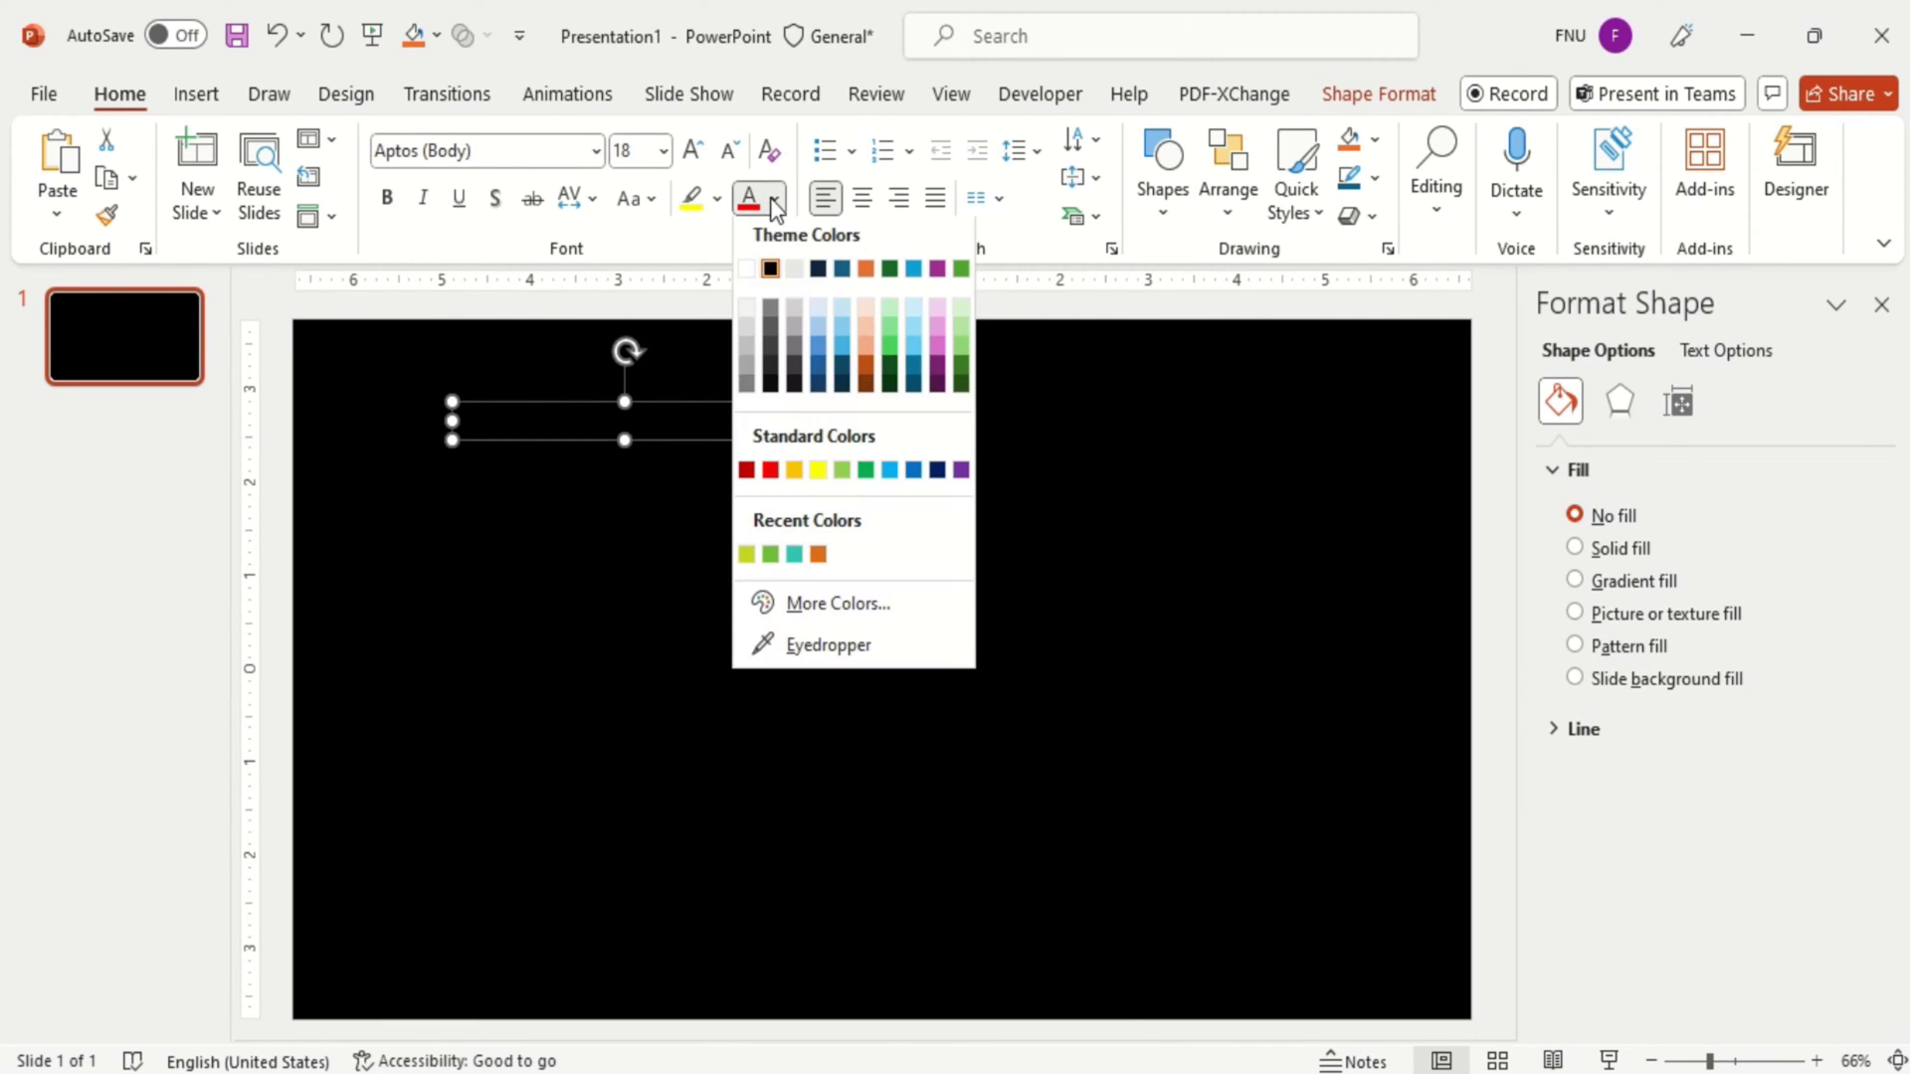
{"action": "left_click", "coordinate": [747, 274]}
Format HEADING in Agency FB, size 58, bold, and narrow its box to fit
{"action": "left_click", "coordinate": [550, 150]}
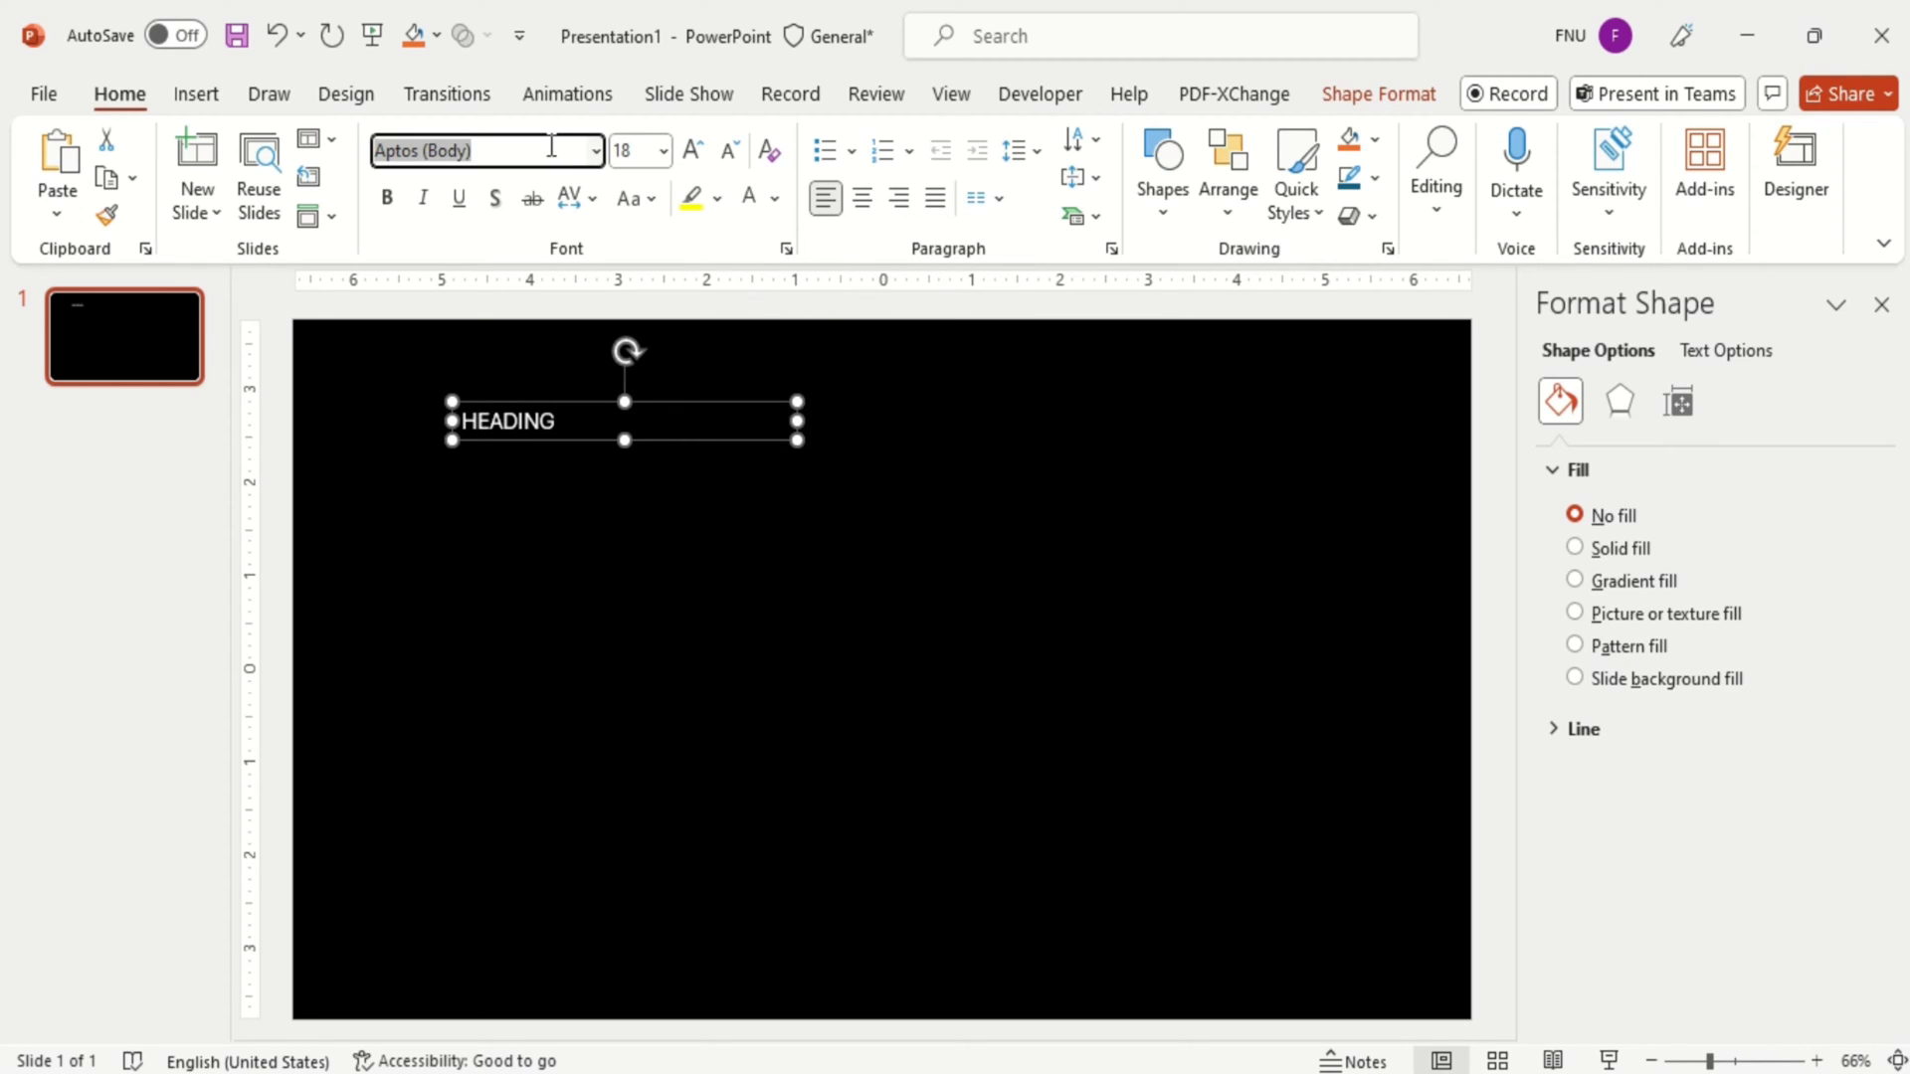
{"action": "type", "text": "Agency FB"}
{"action": "key", "text": "Return"}
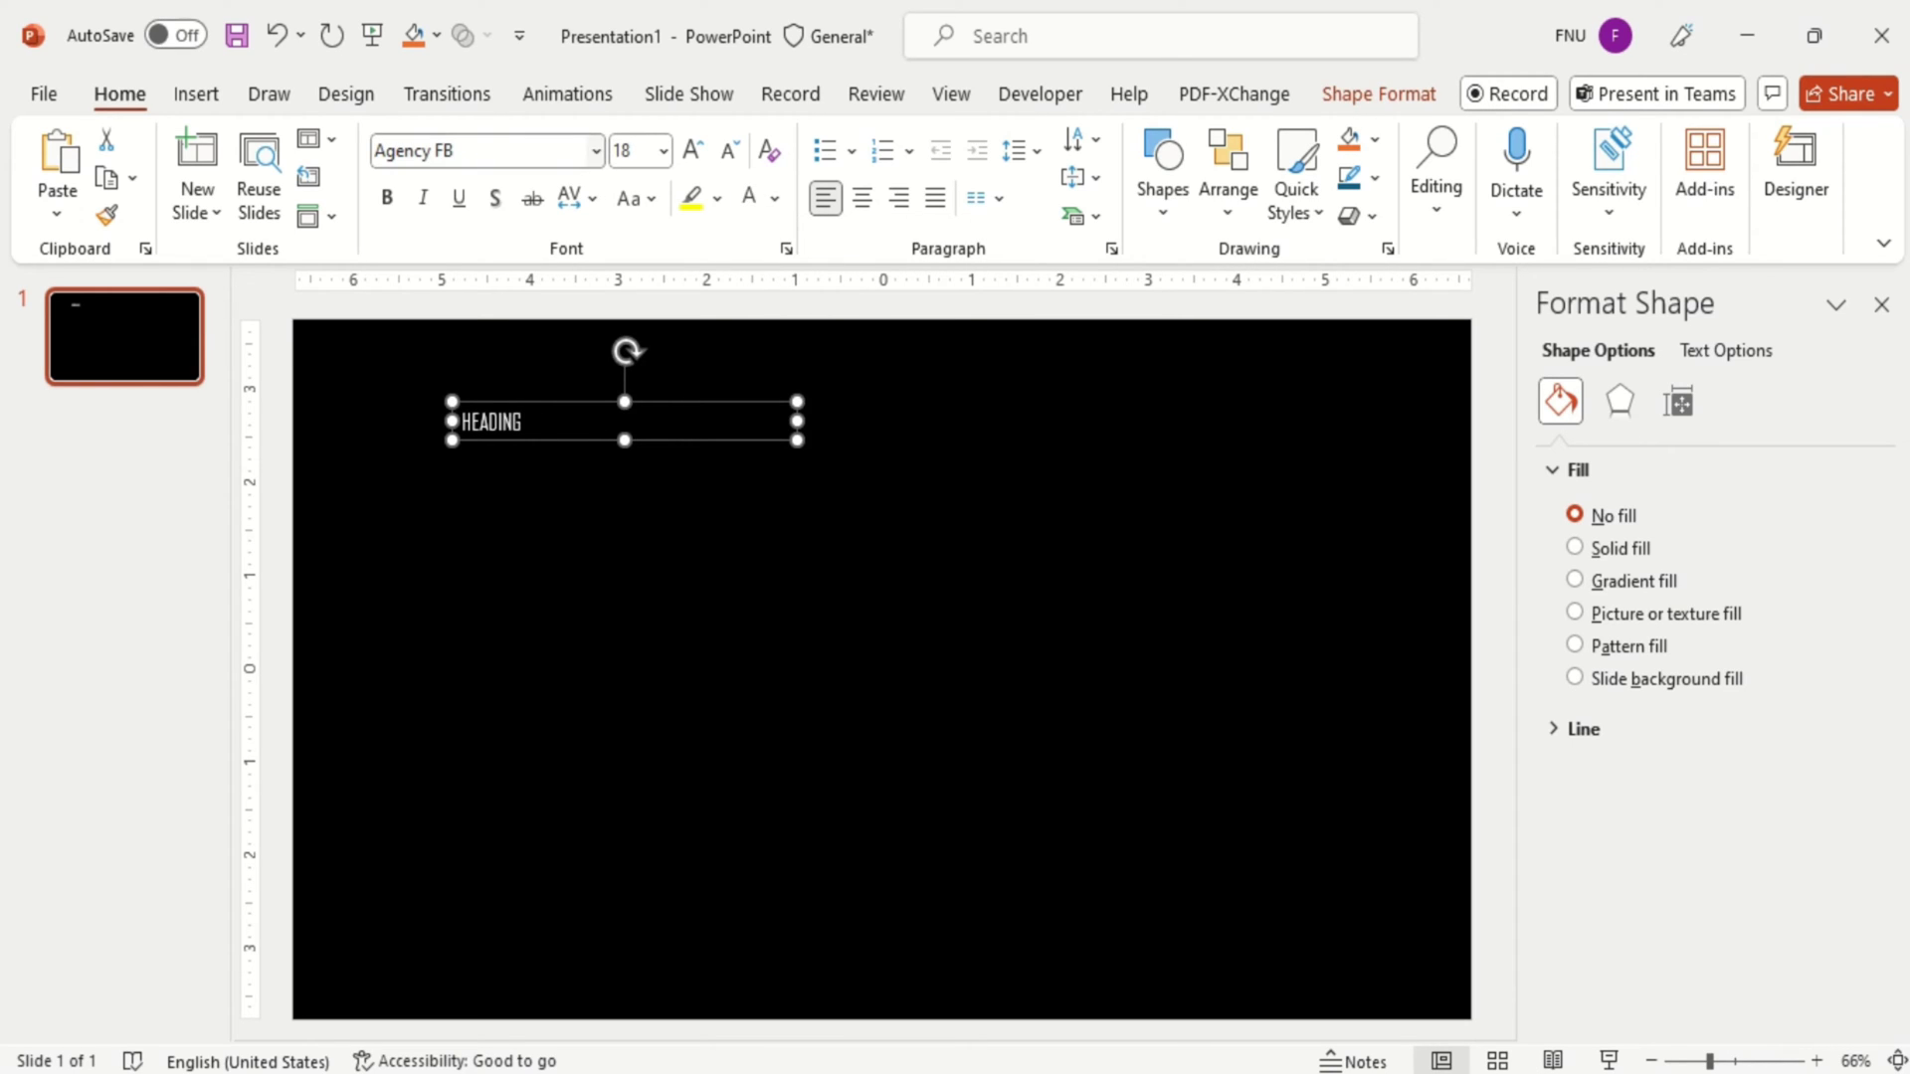
{"action": "left_click", "coordinate": [642, 150]}
{"action": "key", "text": "Return"}
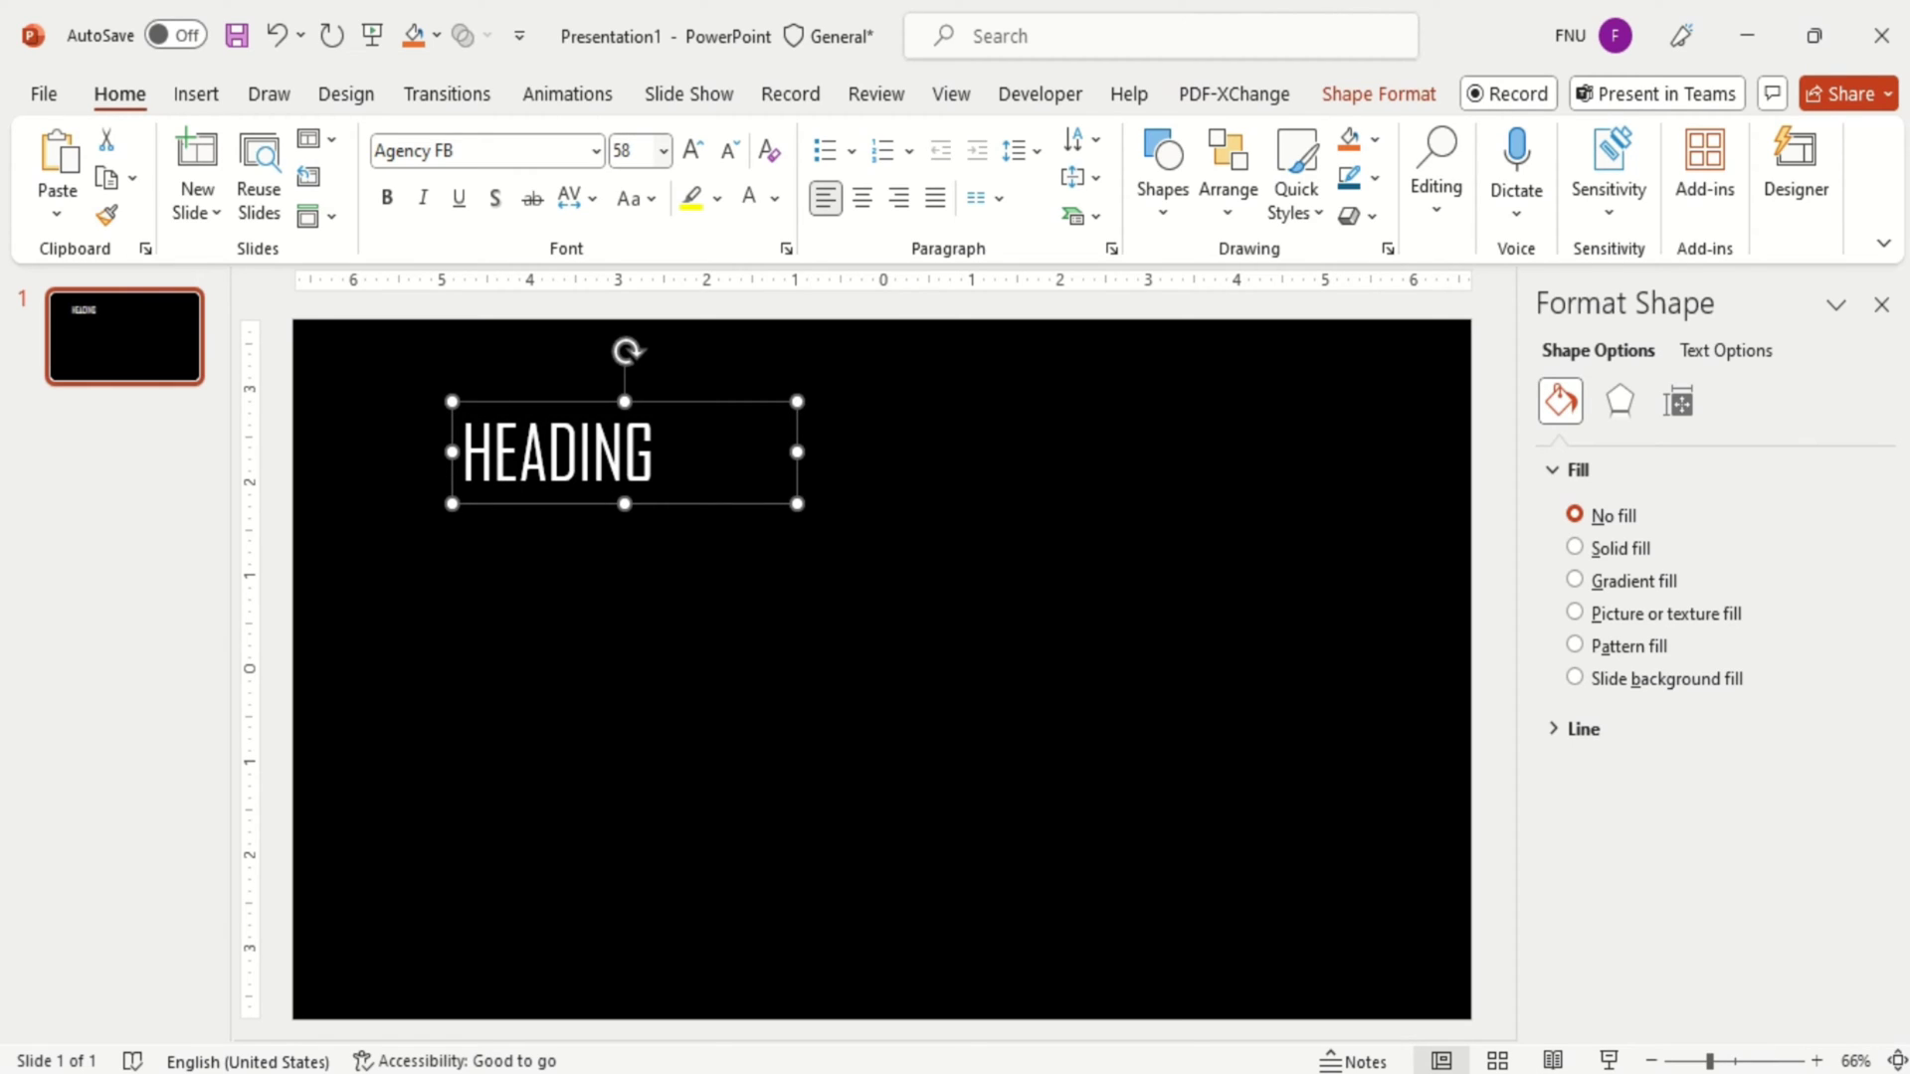
{"action": "key", "text": "ctrl+b"}
{"action": "left_click_drag", "start_coordinate": [798, 448], "coordinate": [577, 495]}
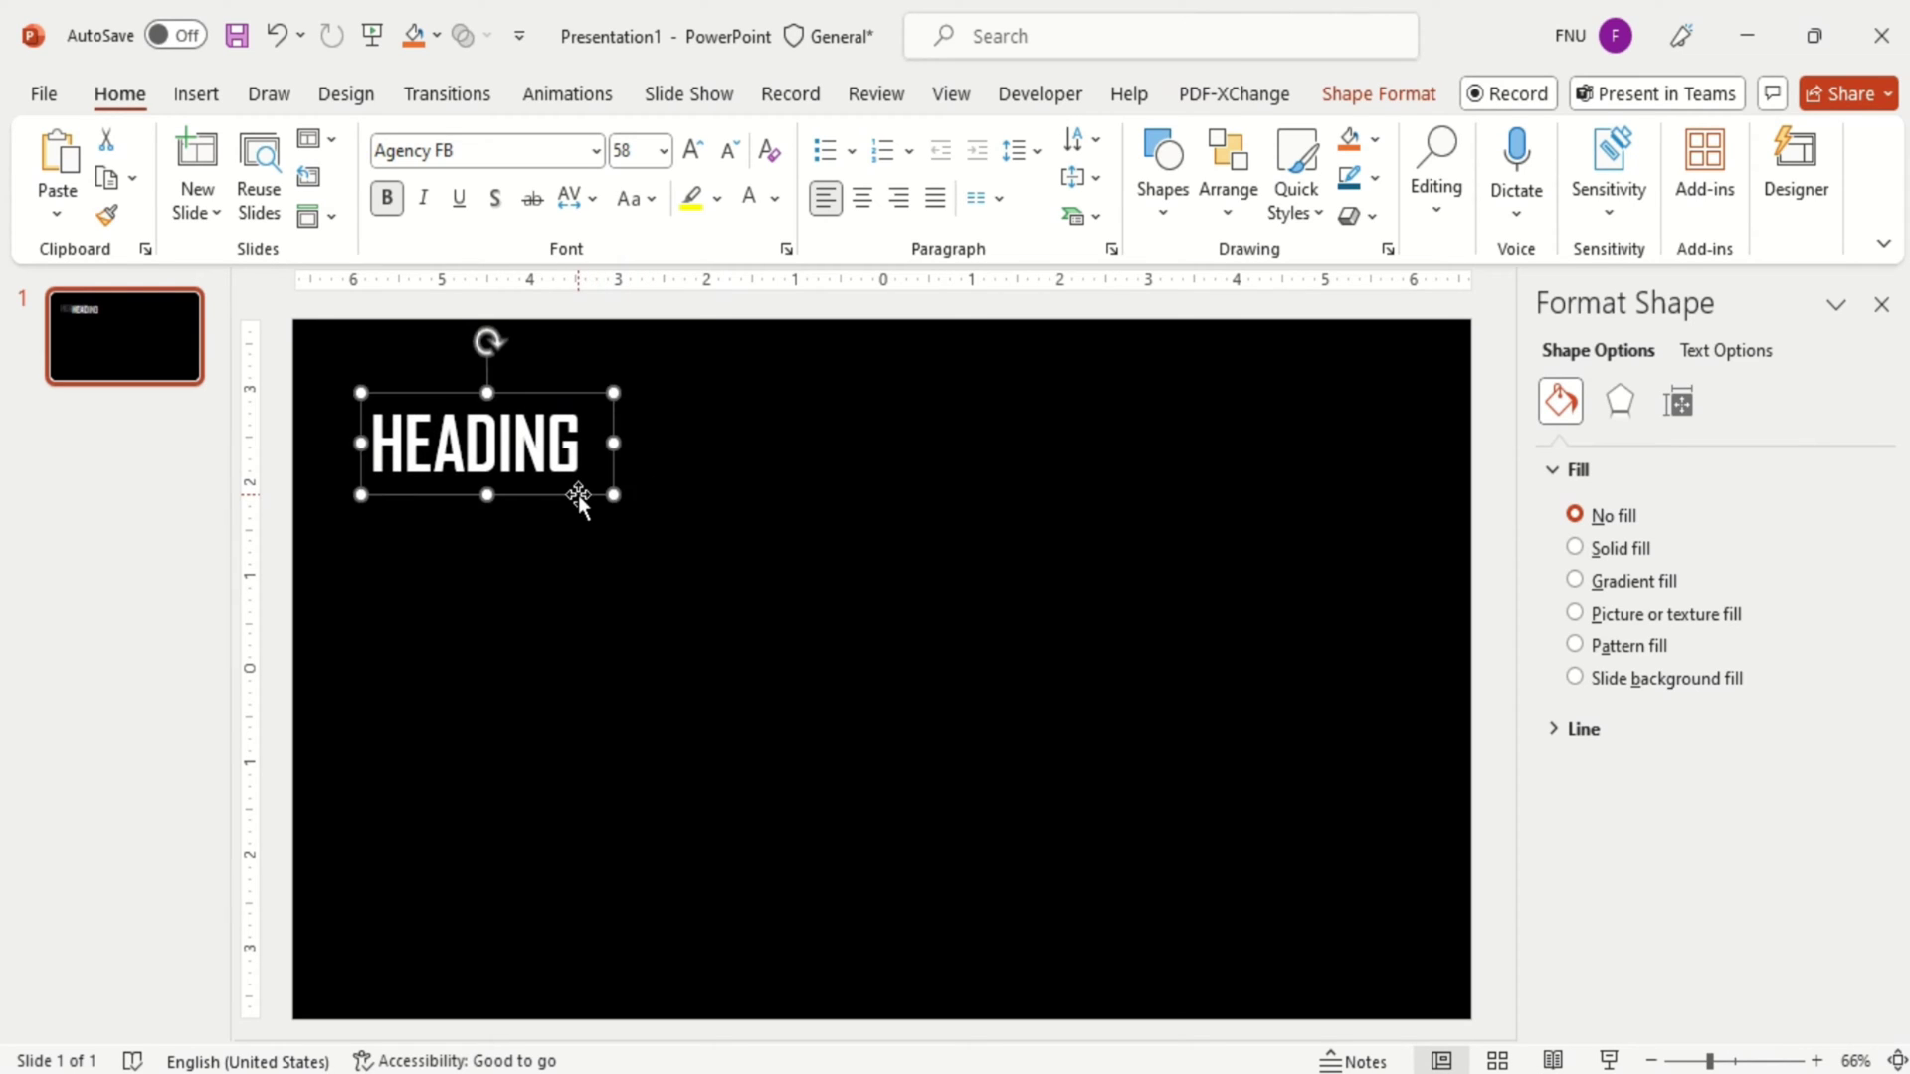
Draw a tall rounded rectangle below HEADING, lined up with its left edge
{"action": "left_click", "coordinate": [1177, 214]}
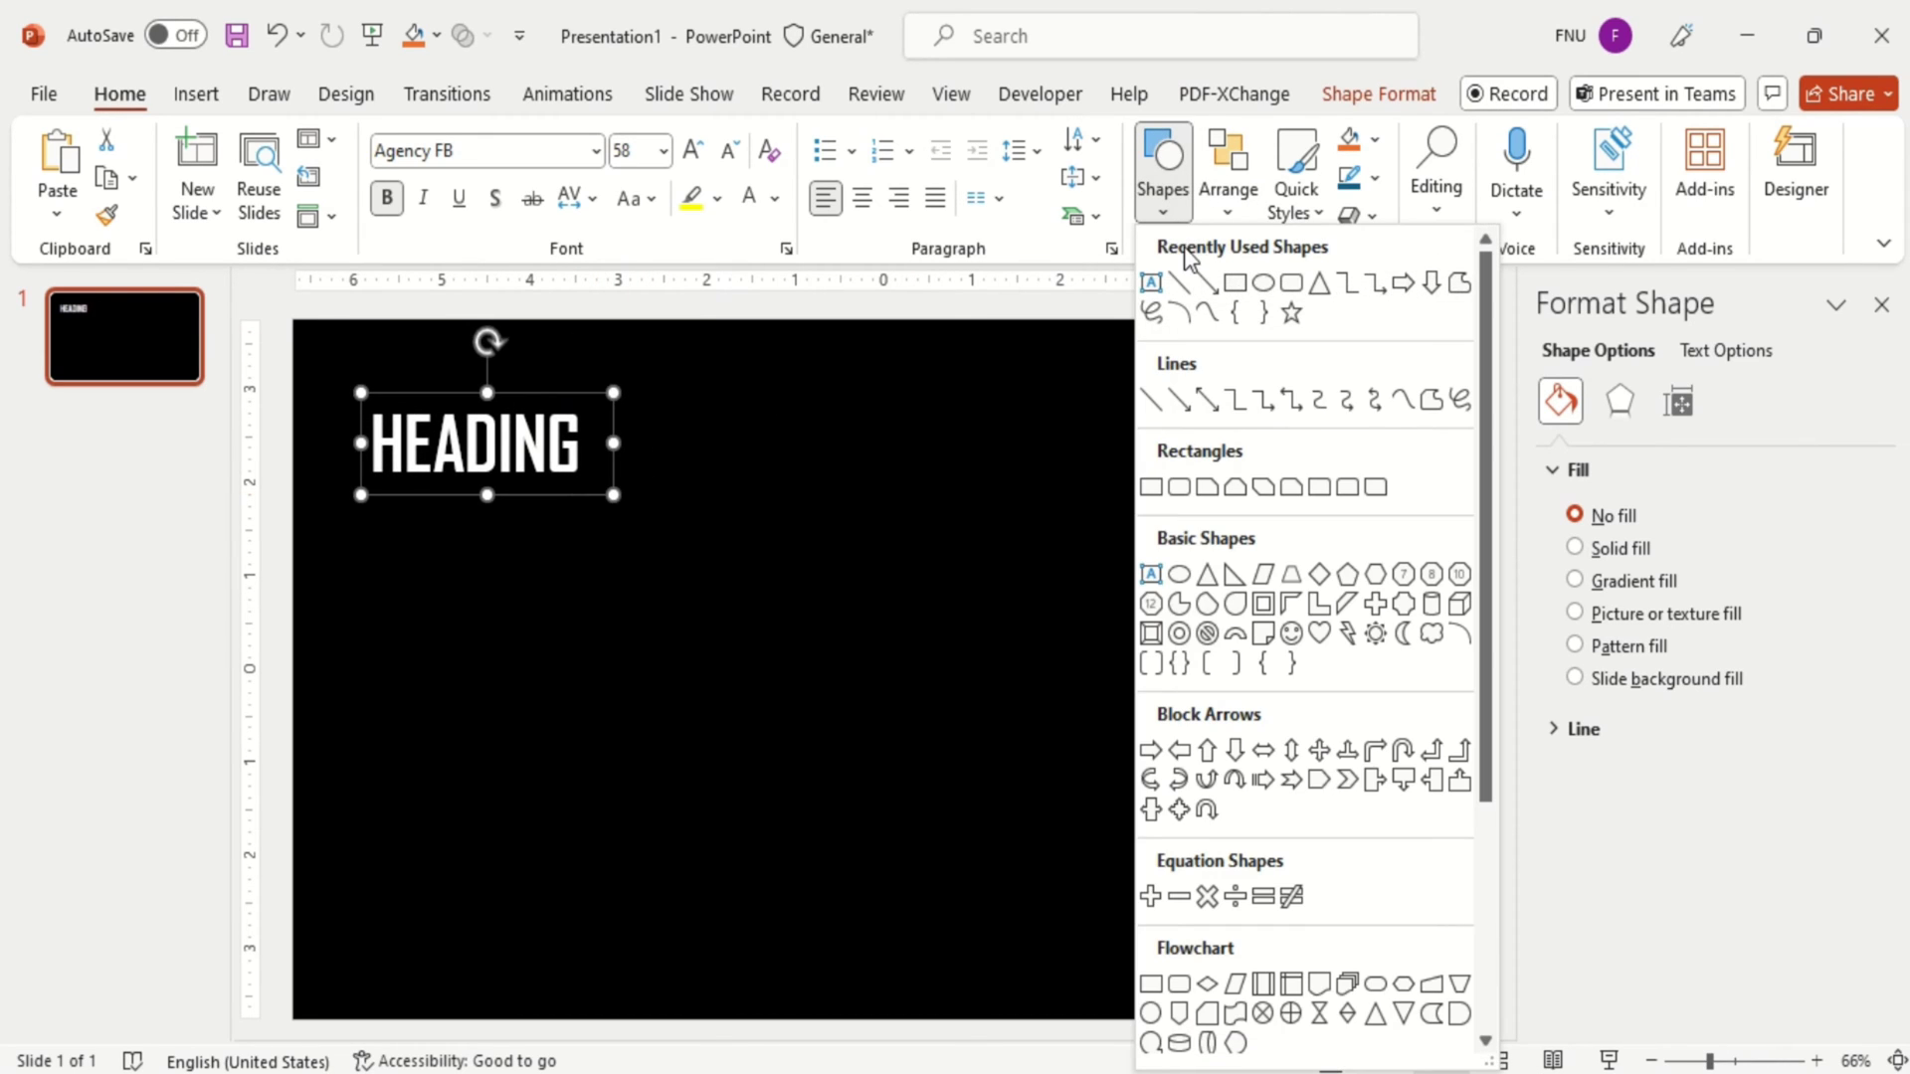
{"action": "left_click", "coordinate": [1291, 283]}
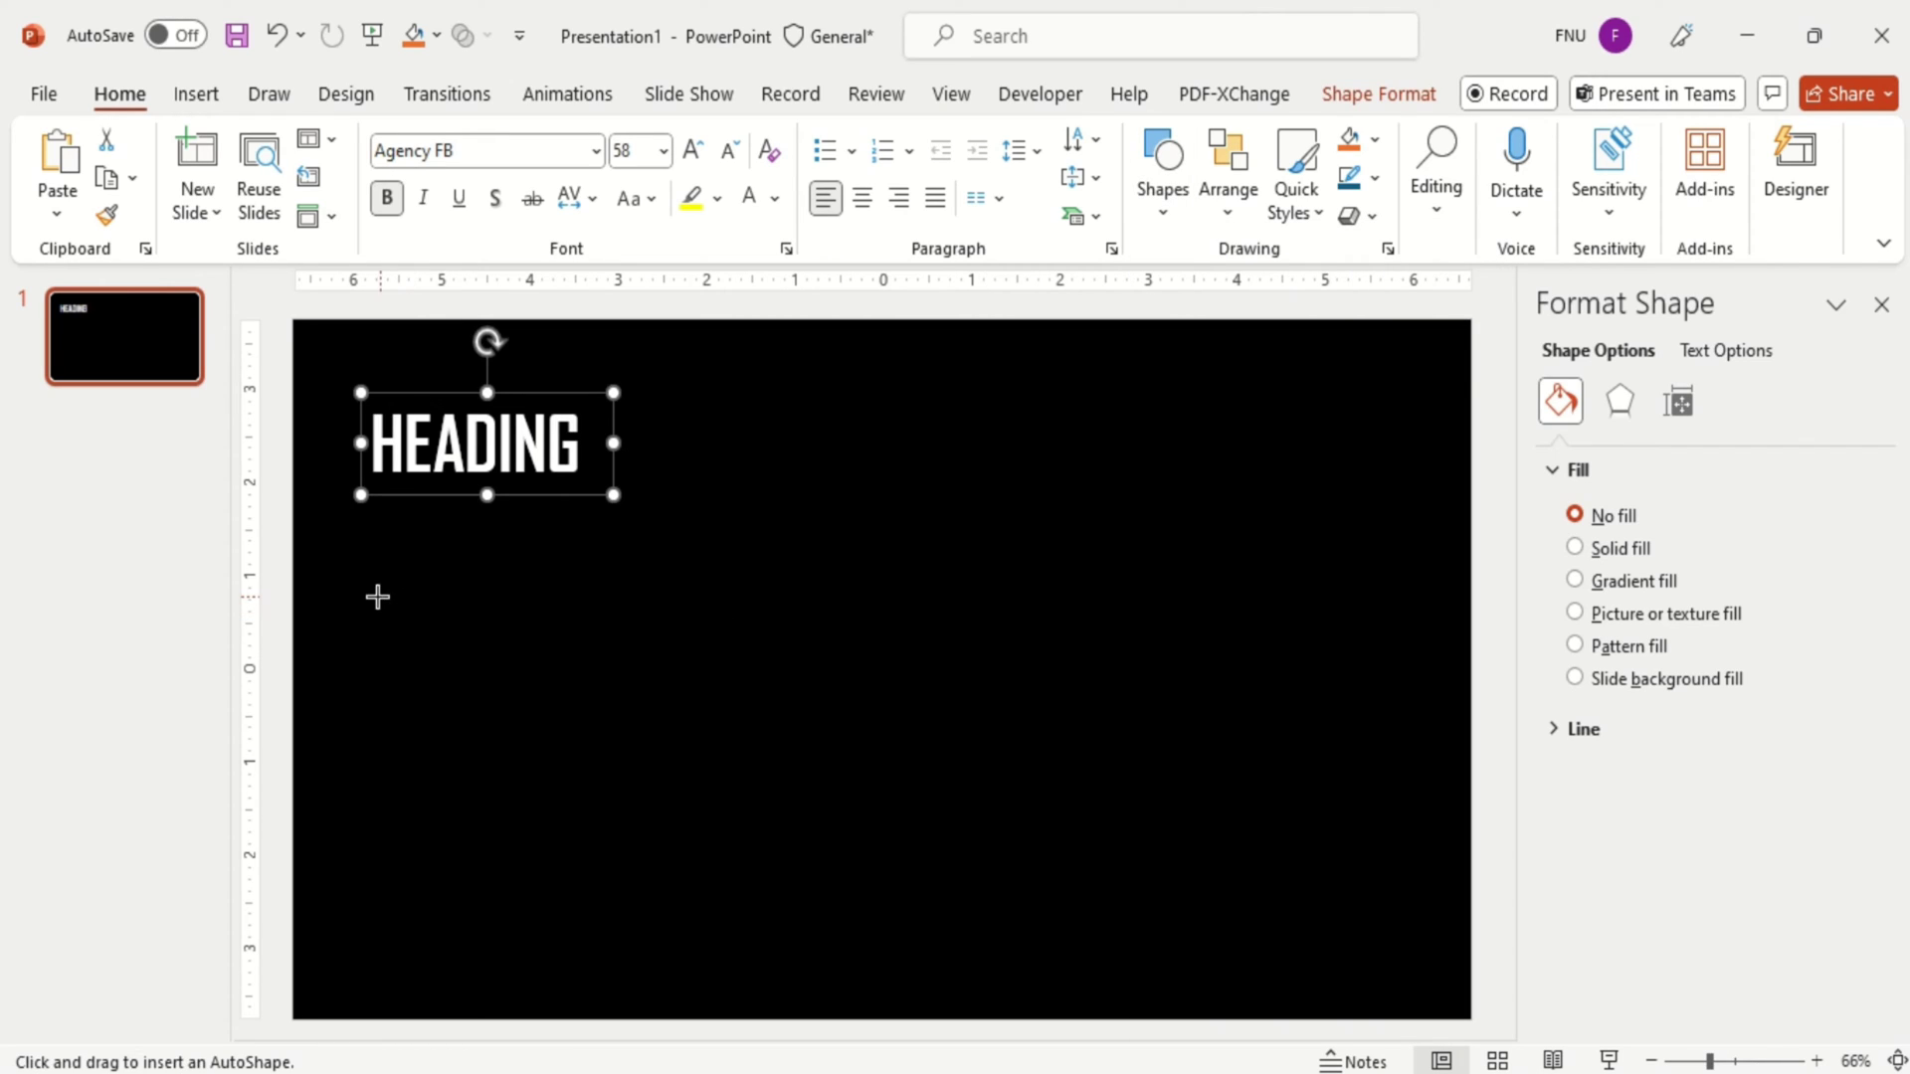
{"action": "mouse_move", "coordinate": [360, 595]}
{"action": "left_mouse_down"}
{"action": "mouse_move", "coordinate": [498, 891]}
{"action": "mouse_move", "coordinate": [625, 948]}
{"action": "mouse_move", "coordinate": [618, 934]}
{"action": "left_mouse_up"}
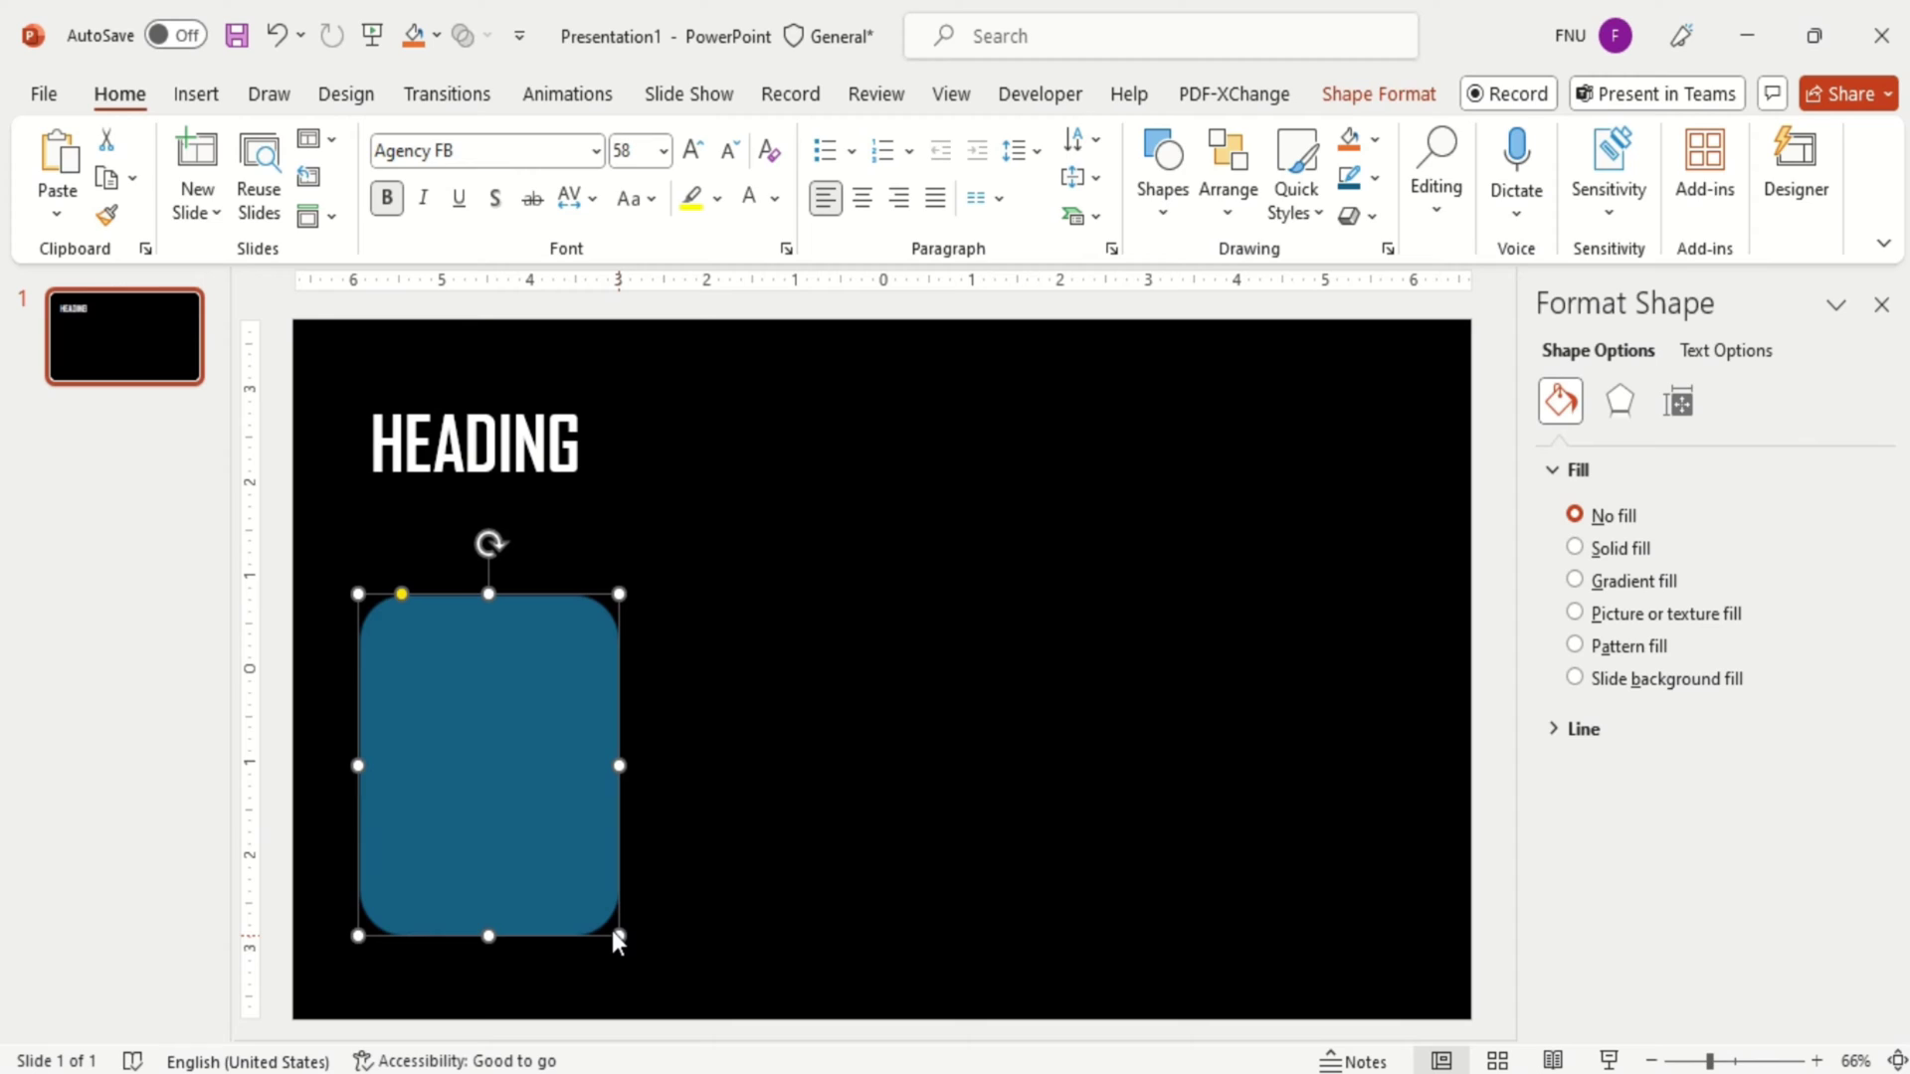
{"action": "mouse_move", "coordinate": [534, 797]}
{"action": "left_mouse_down"}
{"action": "mouse_move", "coordinate": [533, 768]}
{"action": "mouse_move", "coordinate": [529, 785]}
{"action": "left_mouse_up"}
Fill the rounded rectangle orange and remove its outline
{"action": "left_click", "coordinate": [1826, 646]}
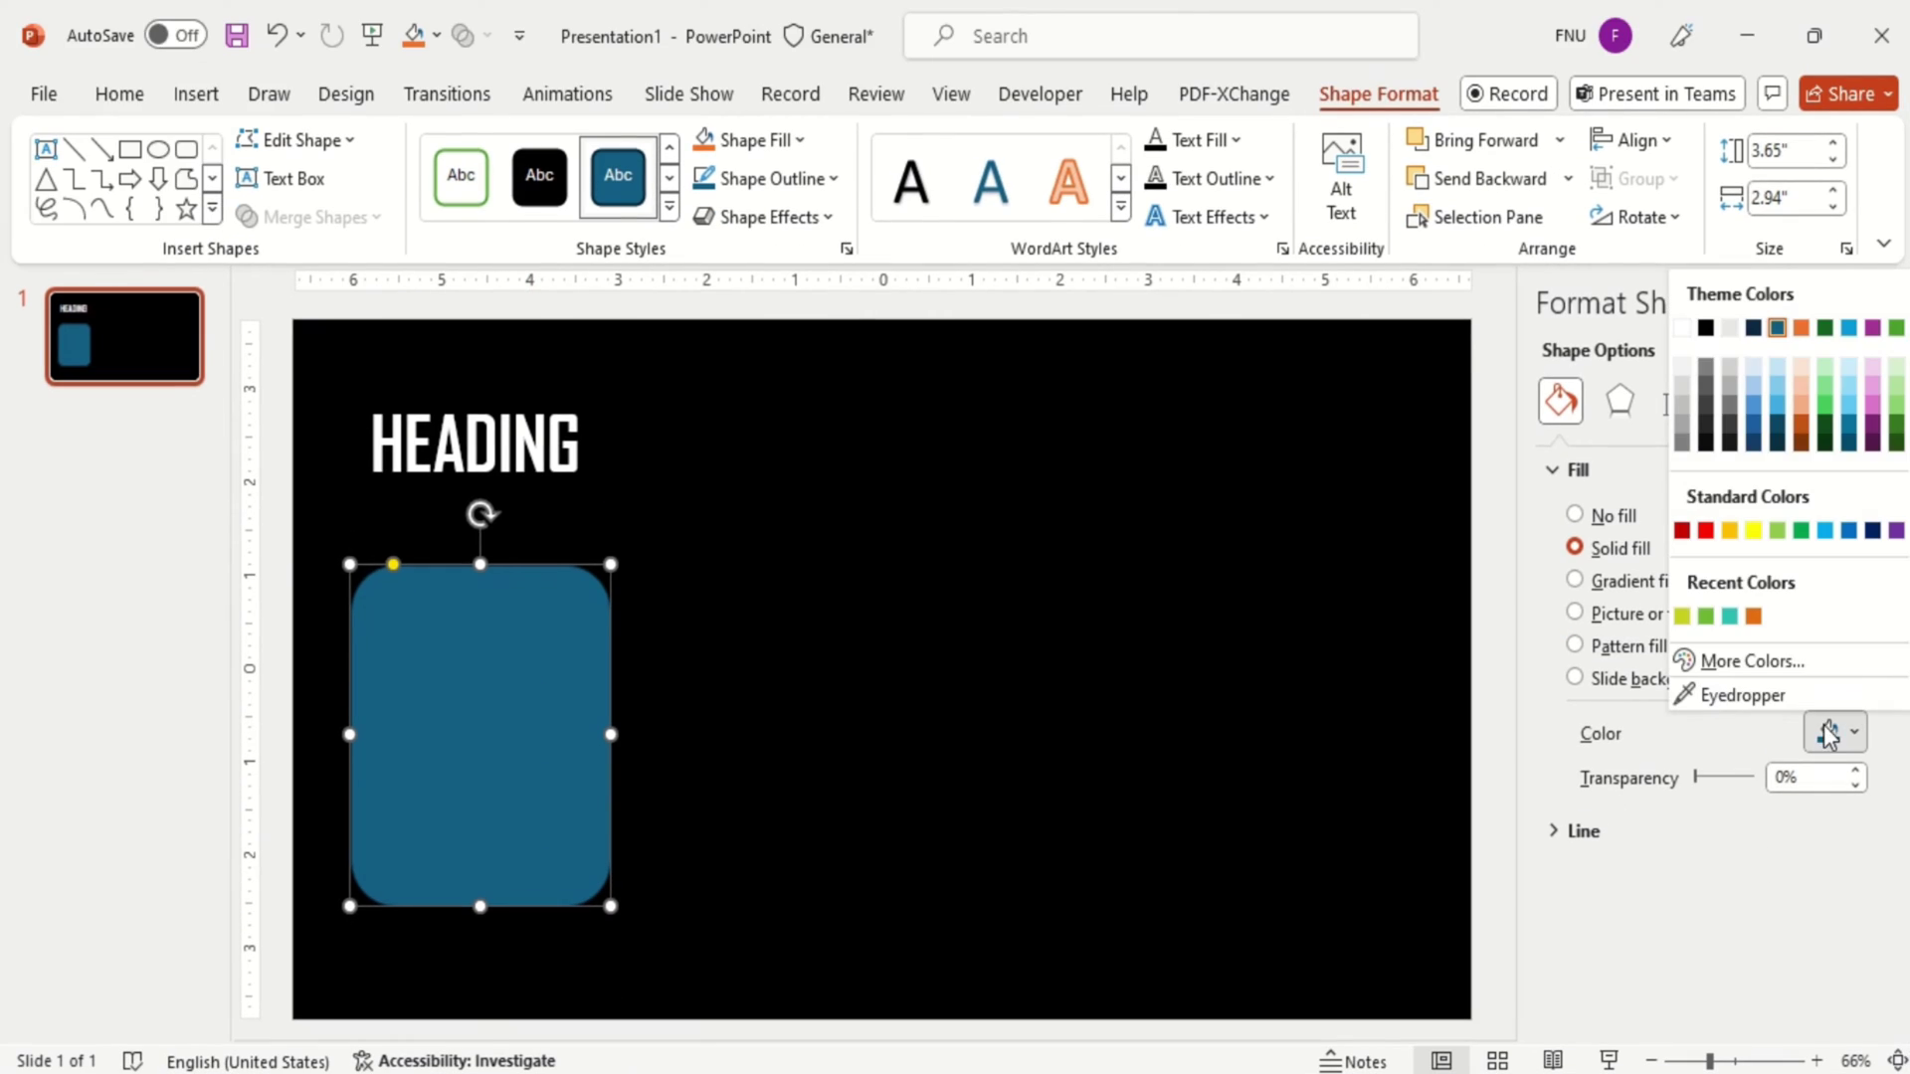
{"action": "left_click", "coordinate": [1753, 617]}
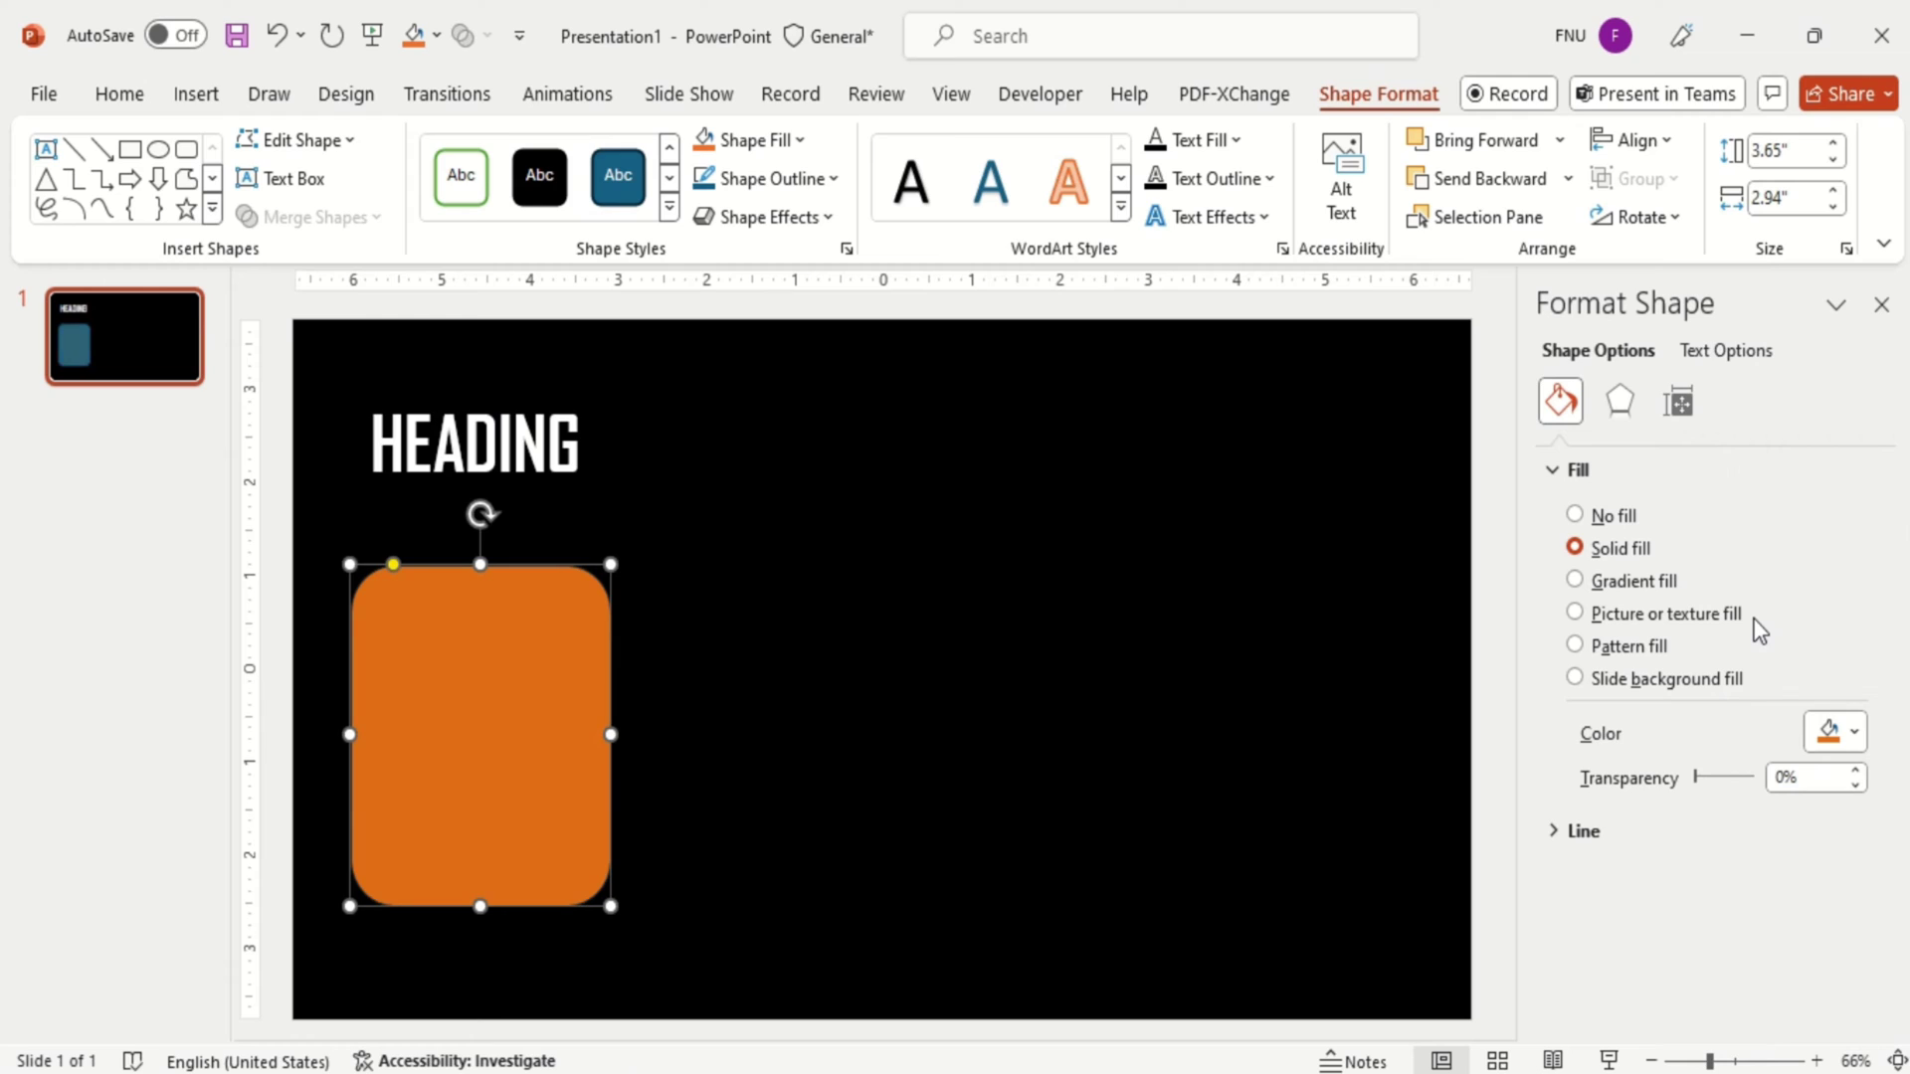
{"action": "left_click", "coordinate": [1595, 831]}
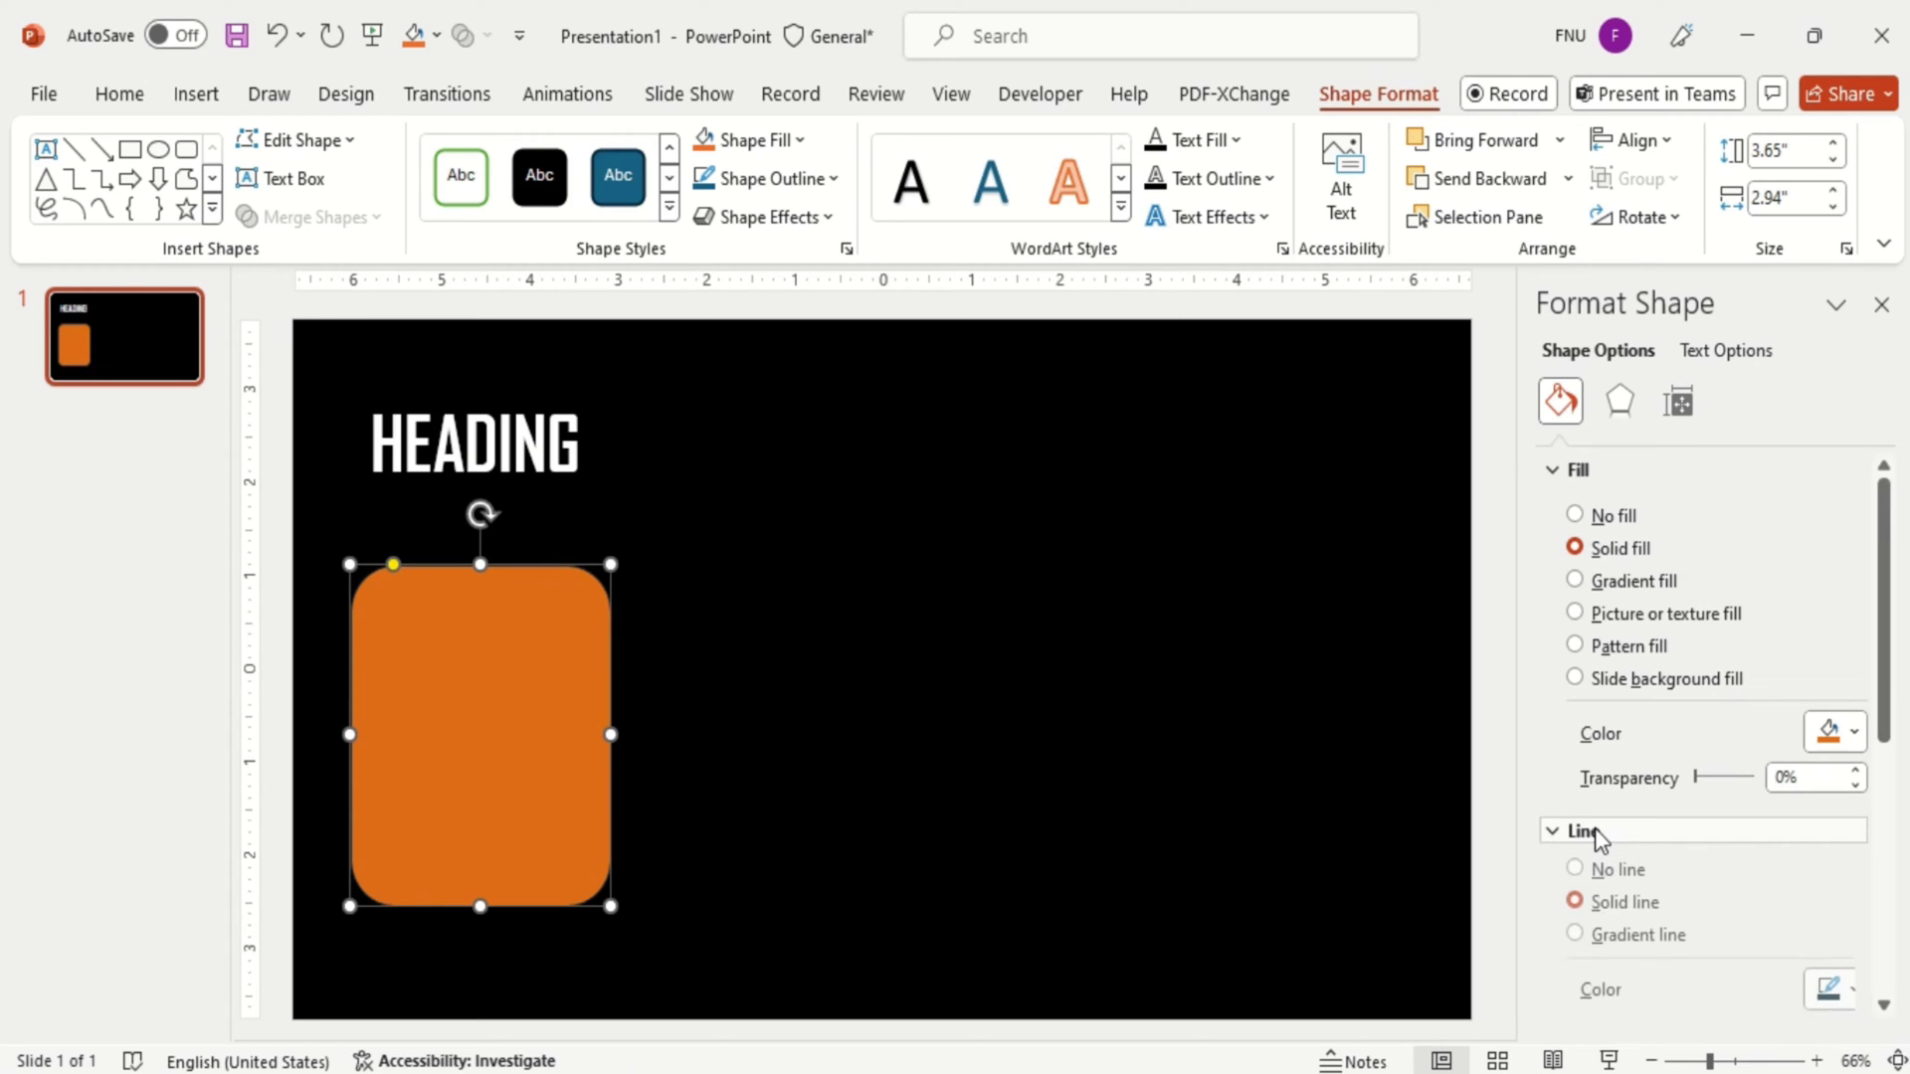
{"action": "left_click", "coordinate": [1608, 879]}
{"action": "left_click", "coordinate": [584, 503]}
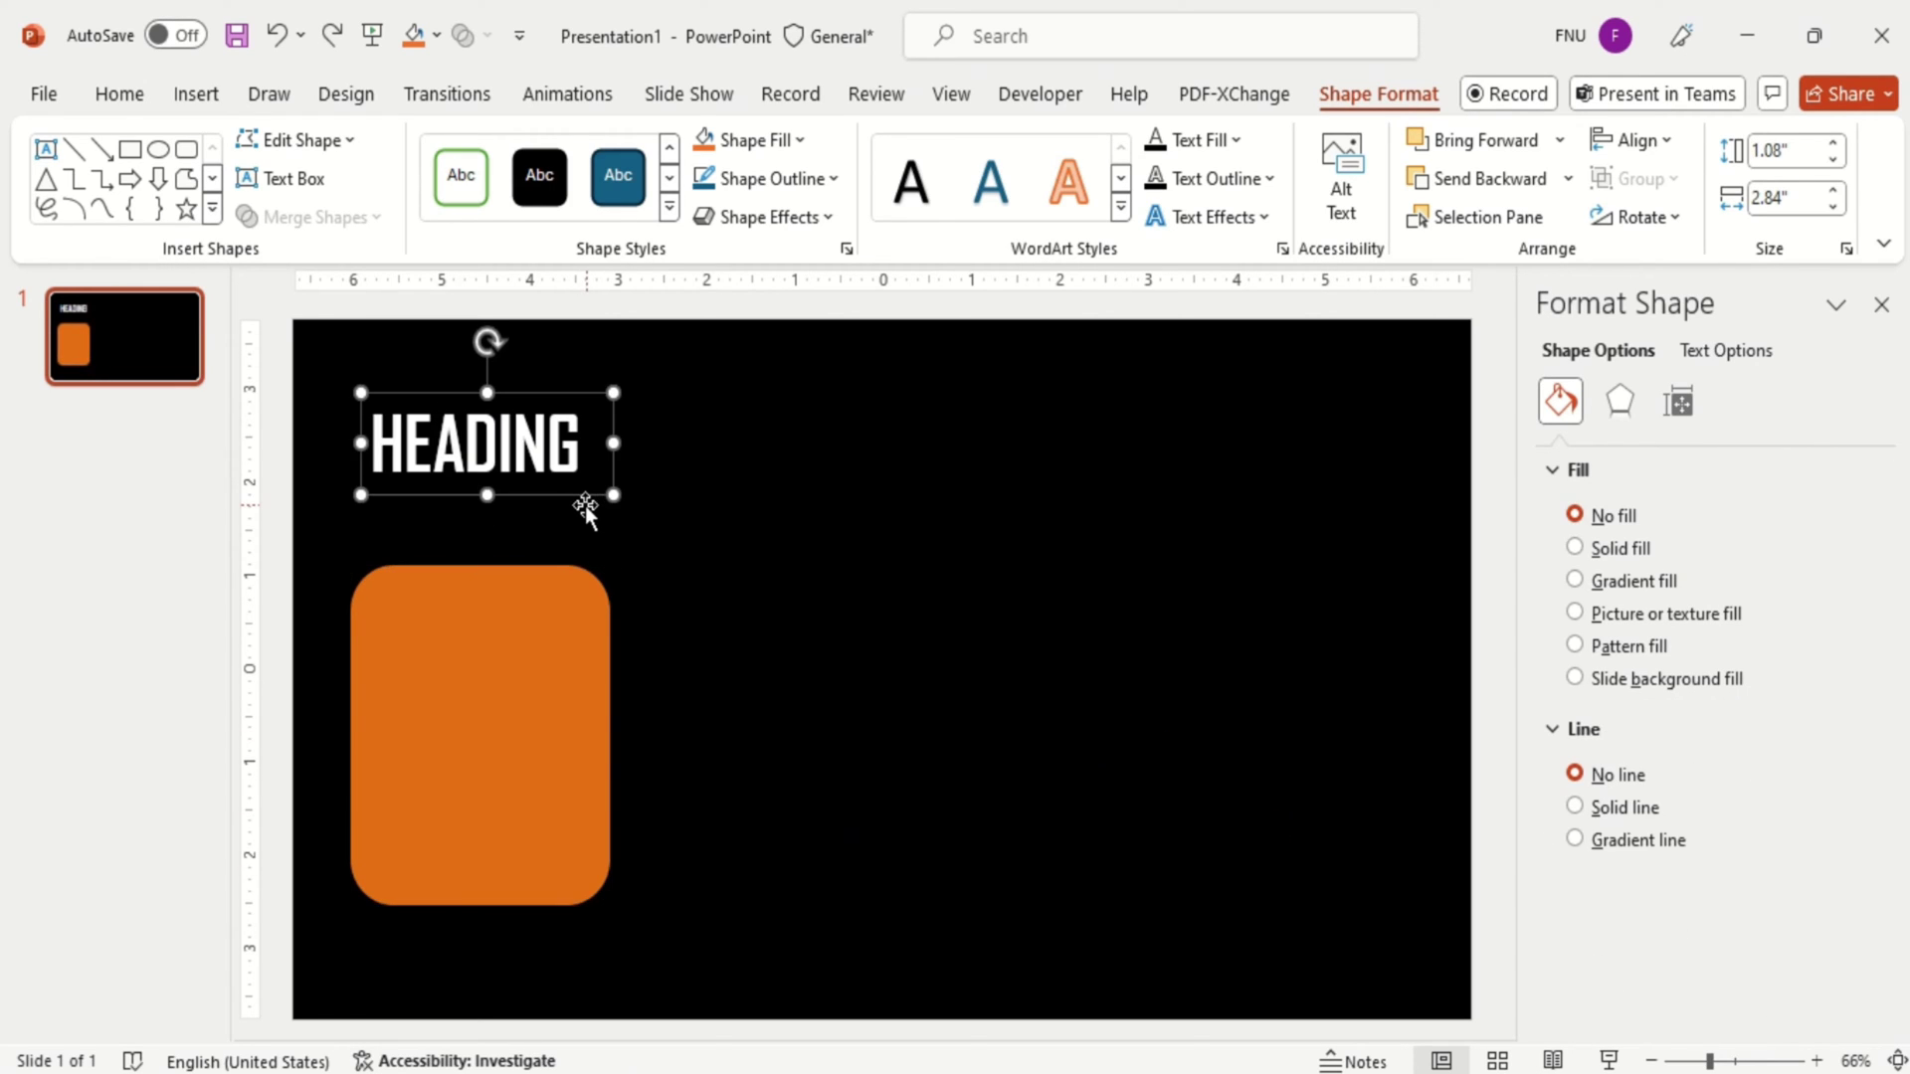
Duplicate the HEADING box and retype the copy as 01, shrinking it to fit
{"action": "key", "text": "ctrl+d"}
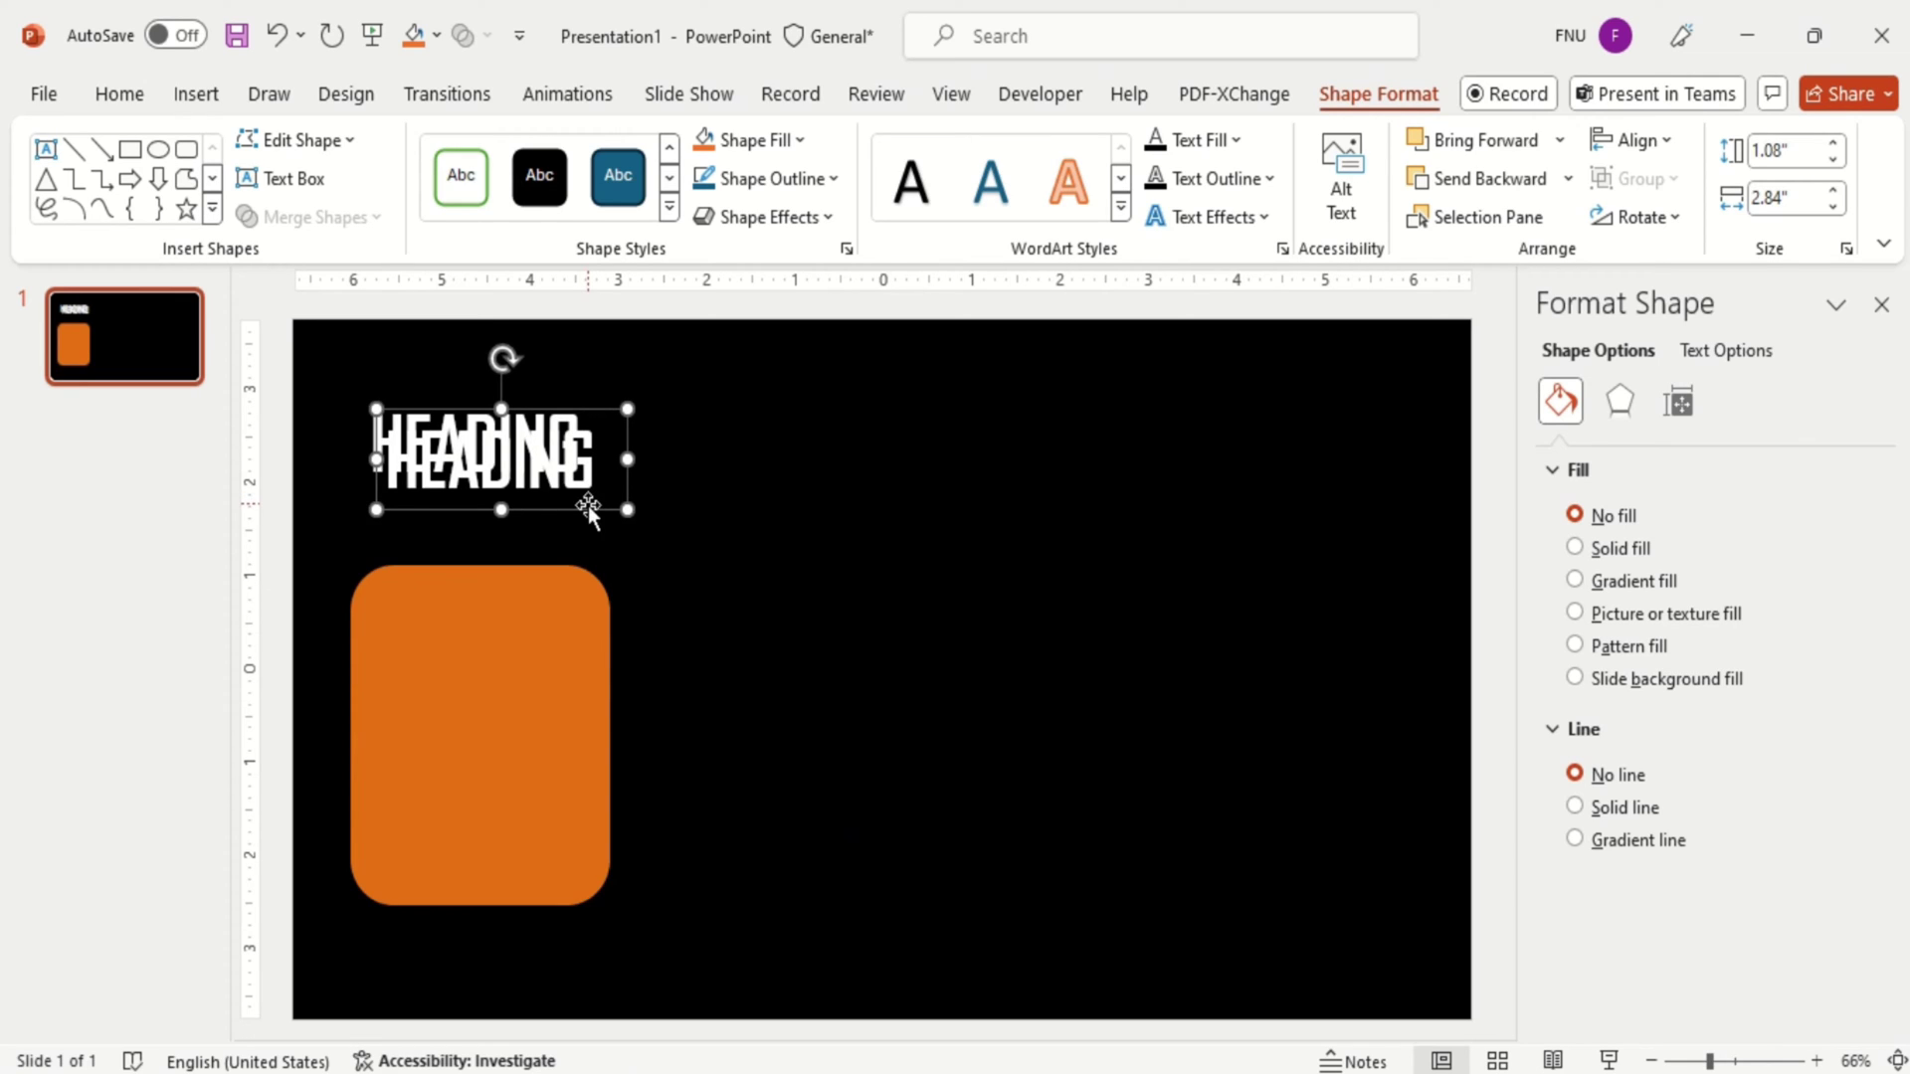
{"action": "left_click_drag", "start_coordinate": [587, 505], "coordinate": [735, 560]}
{"action": "double_click", "coordinate": [702, 513]}
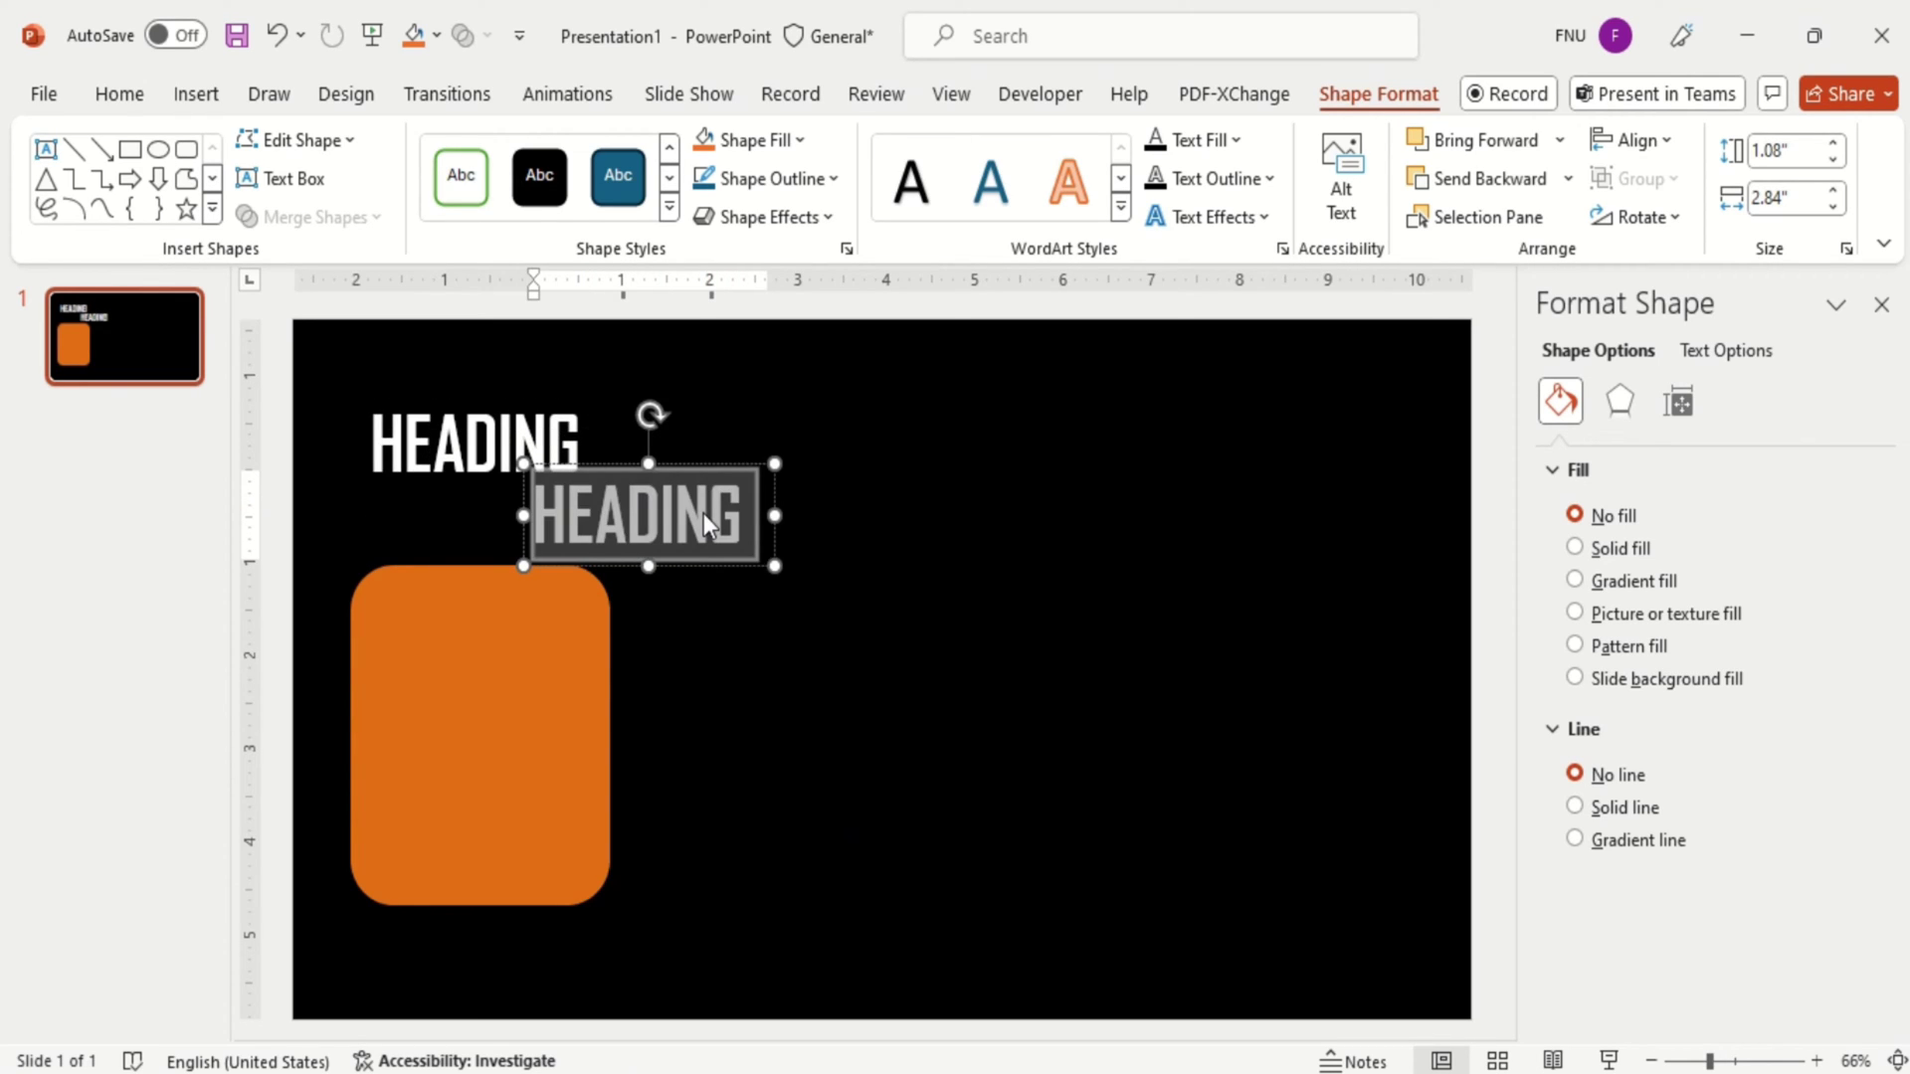
{"action": "type", "text": "01"}
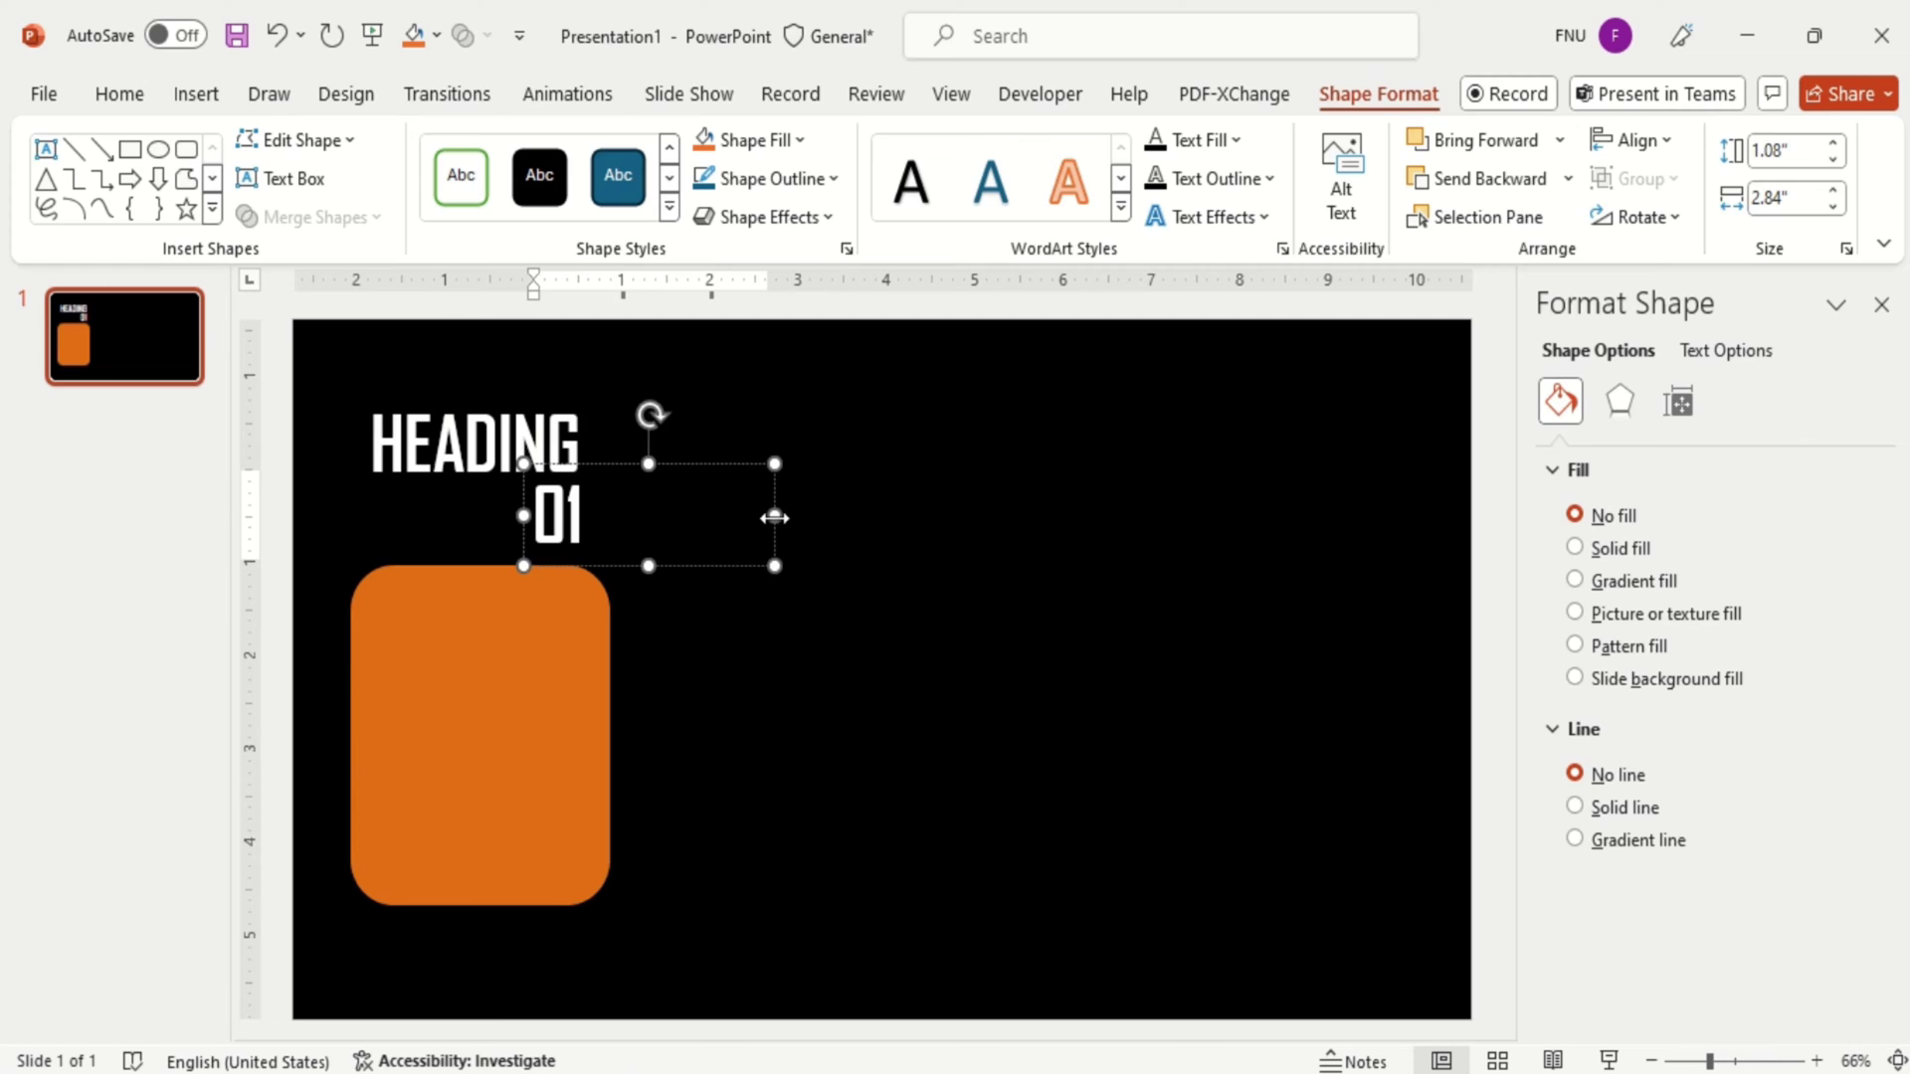
{"action": "left_click_drag", "start_coordinate": [773, 517], "coordinate": [613, 512]}
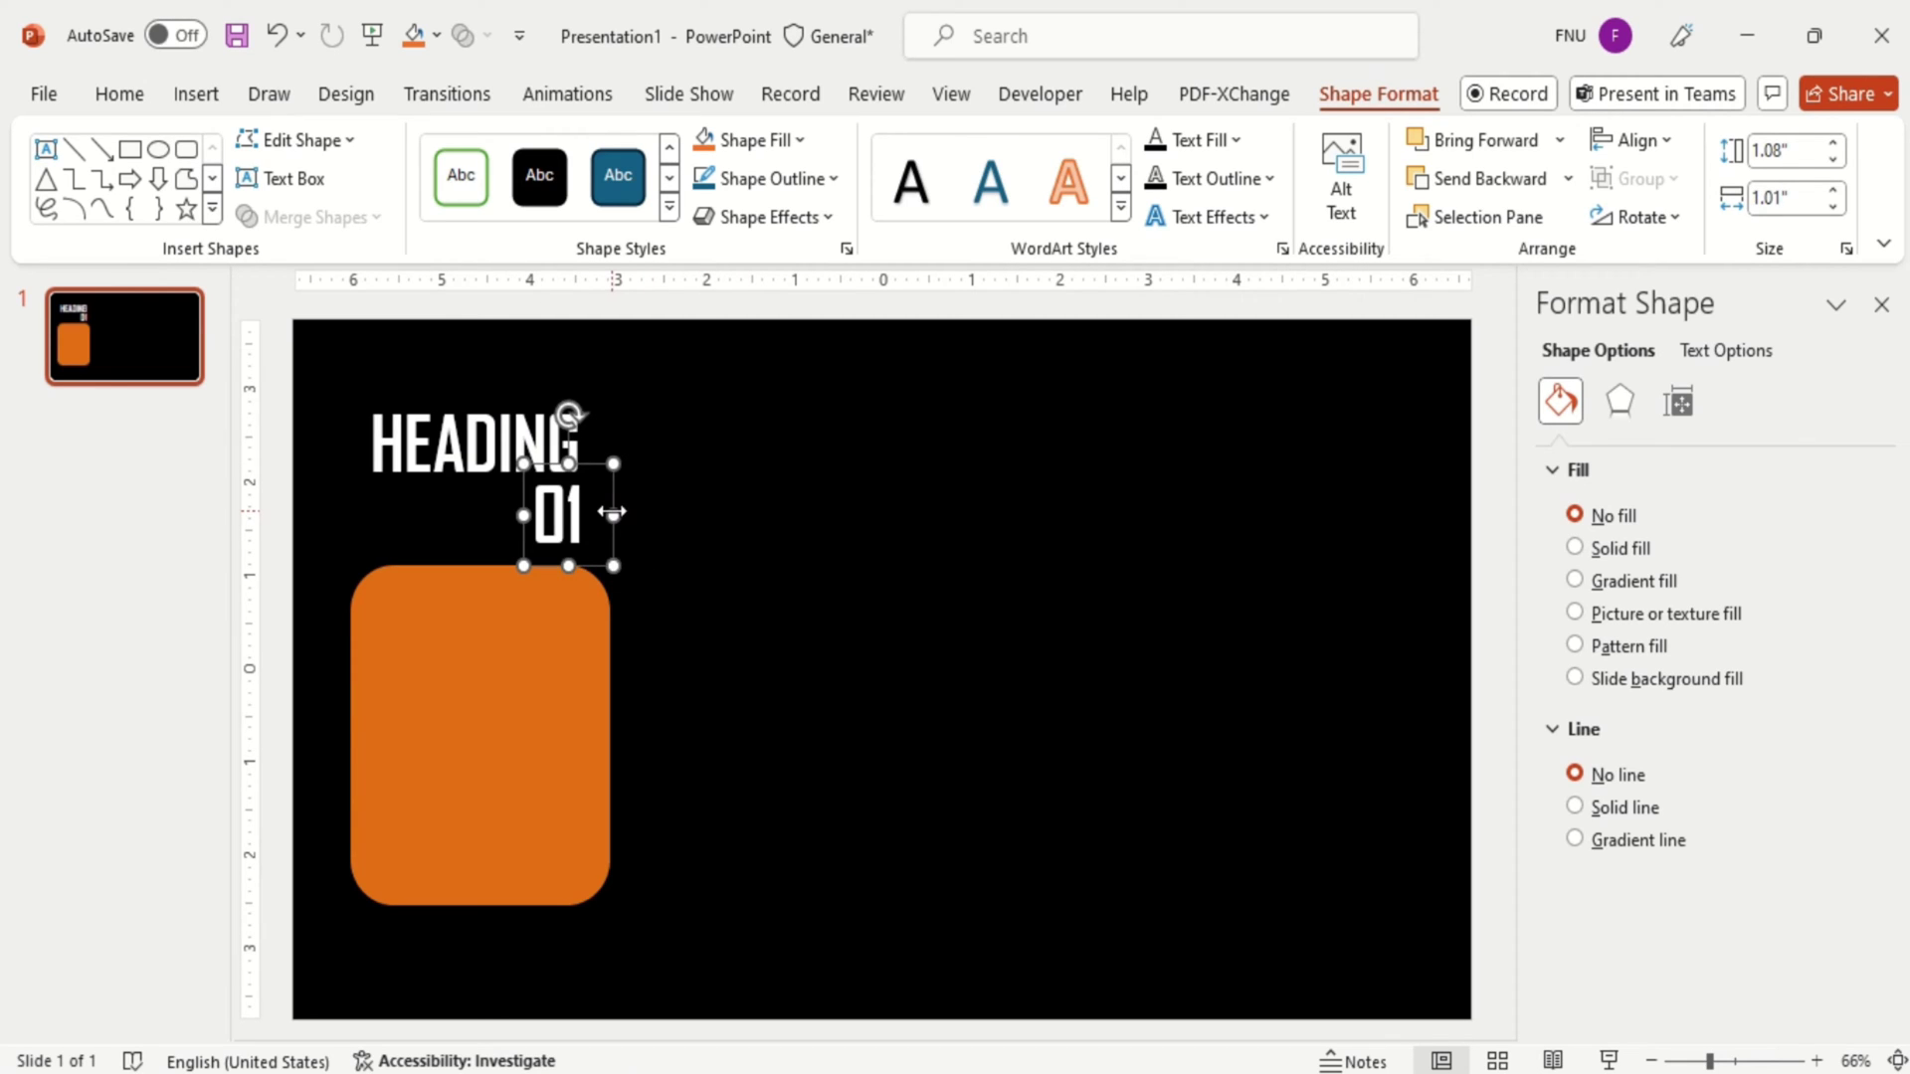
Unbold 01, reduce it to 48 pt, and place it at the orange rectangle's top-left
{"action": "left_click", "coordinate": [123, 96]}
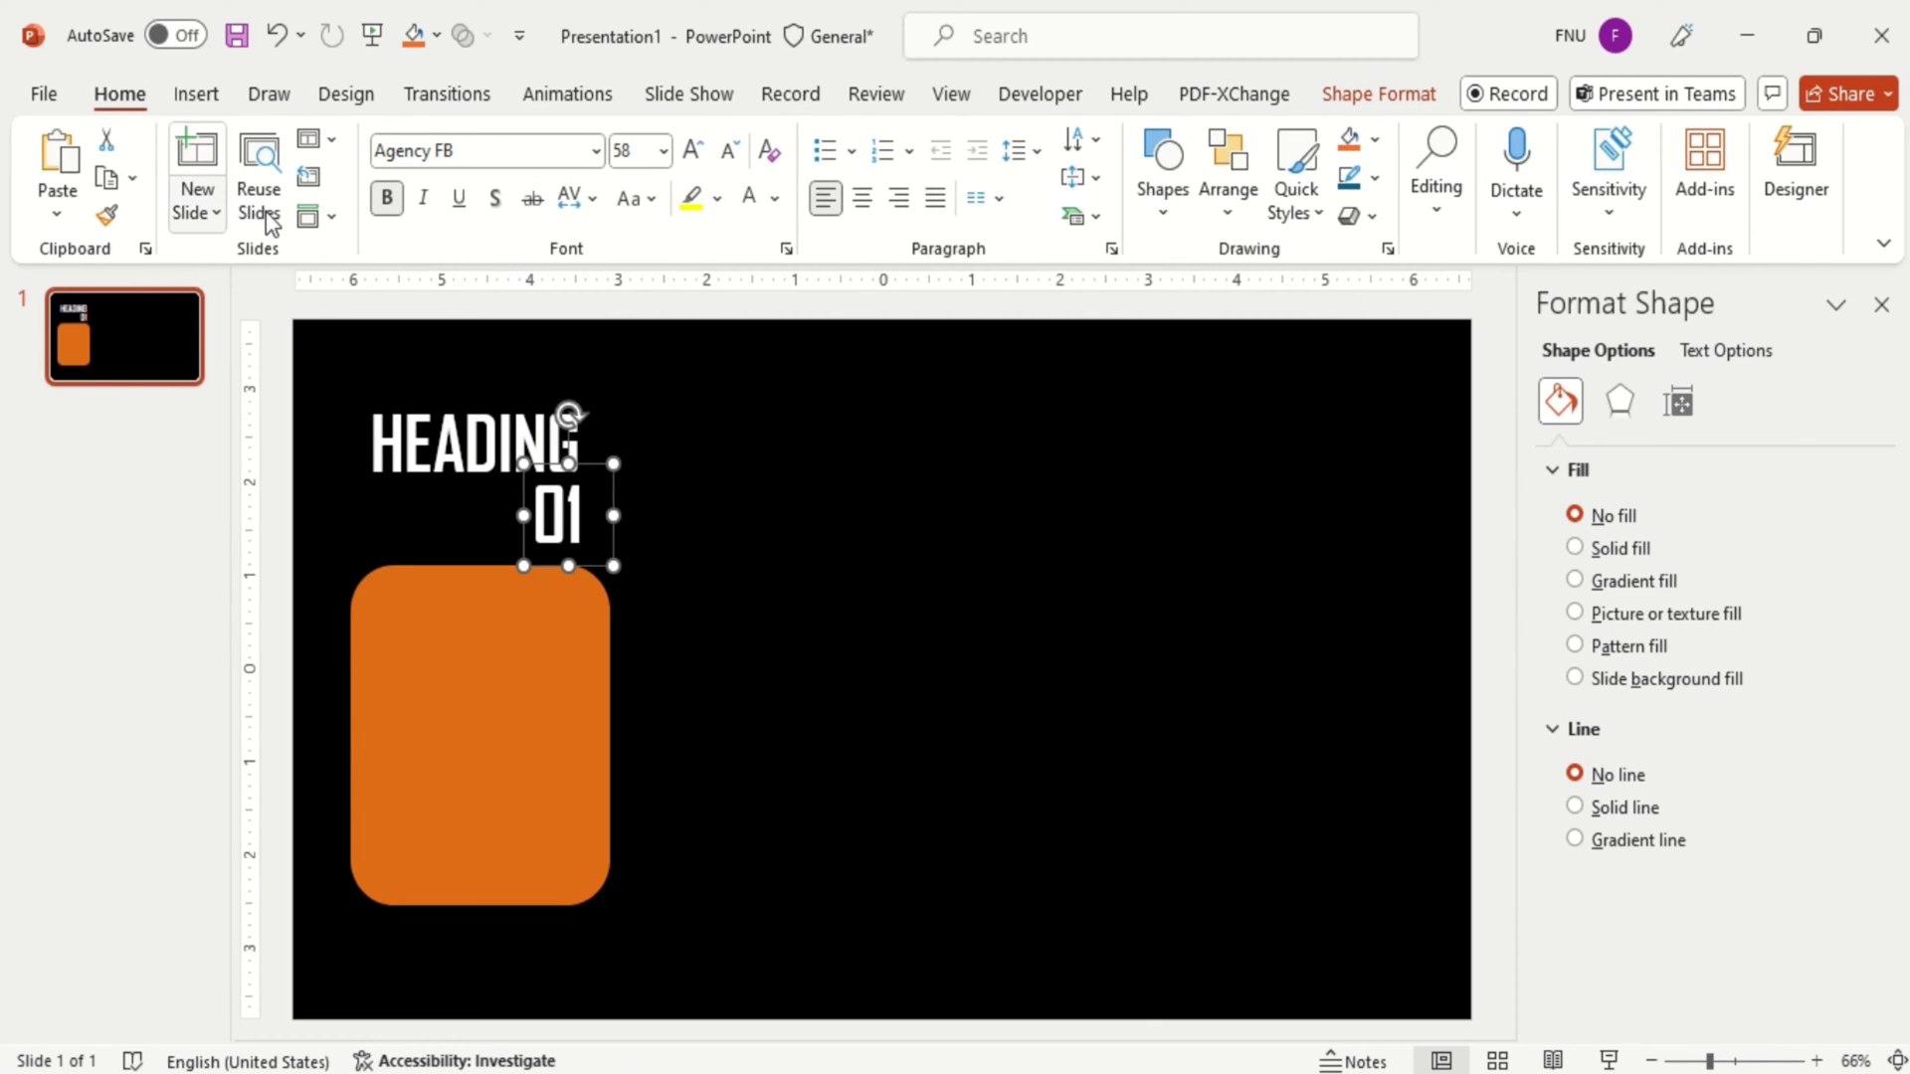
{"action": "left_click", "coordinate": [388, 204]}
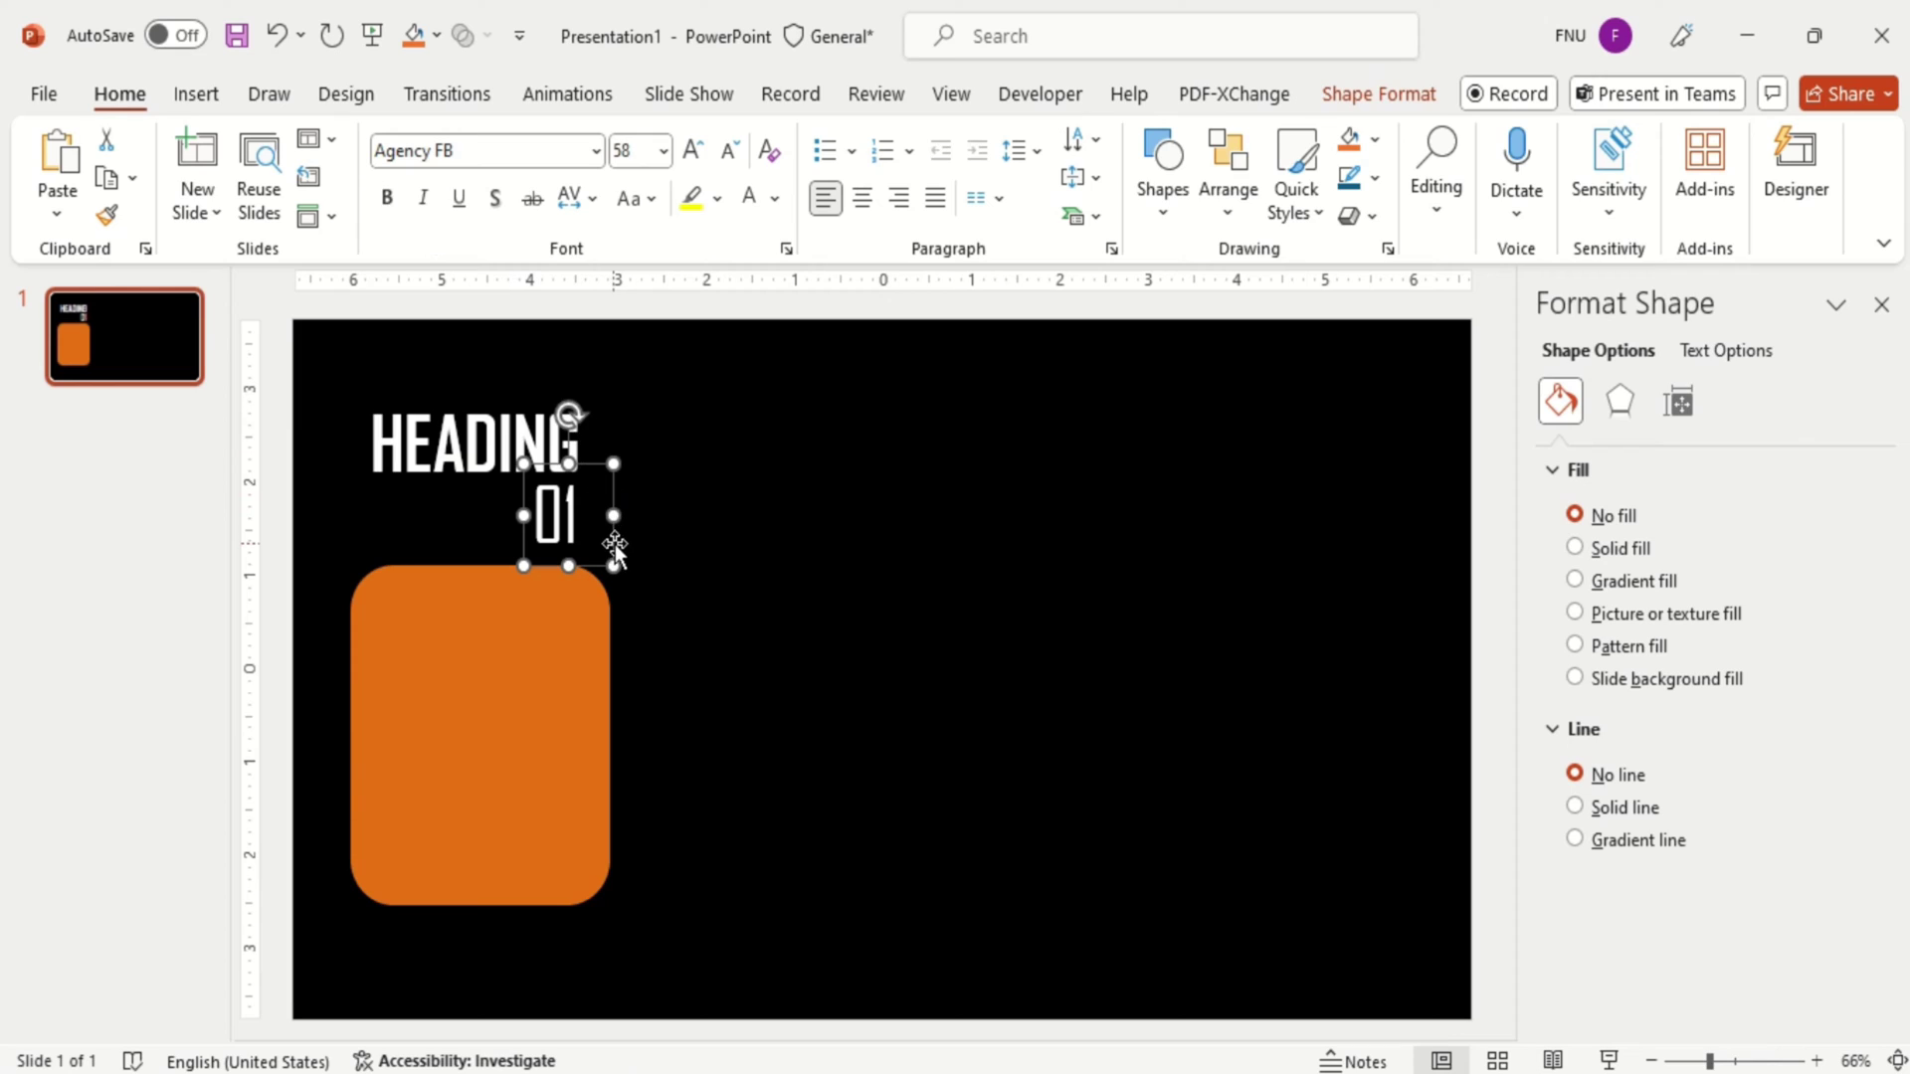
{"action": "left_click_drag", "start_coordinate": [612, 541], "coordinate": [456, 654]}
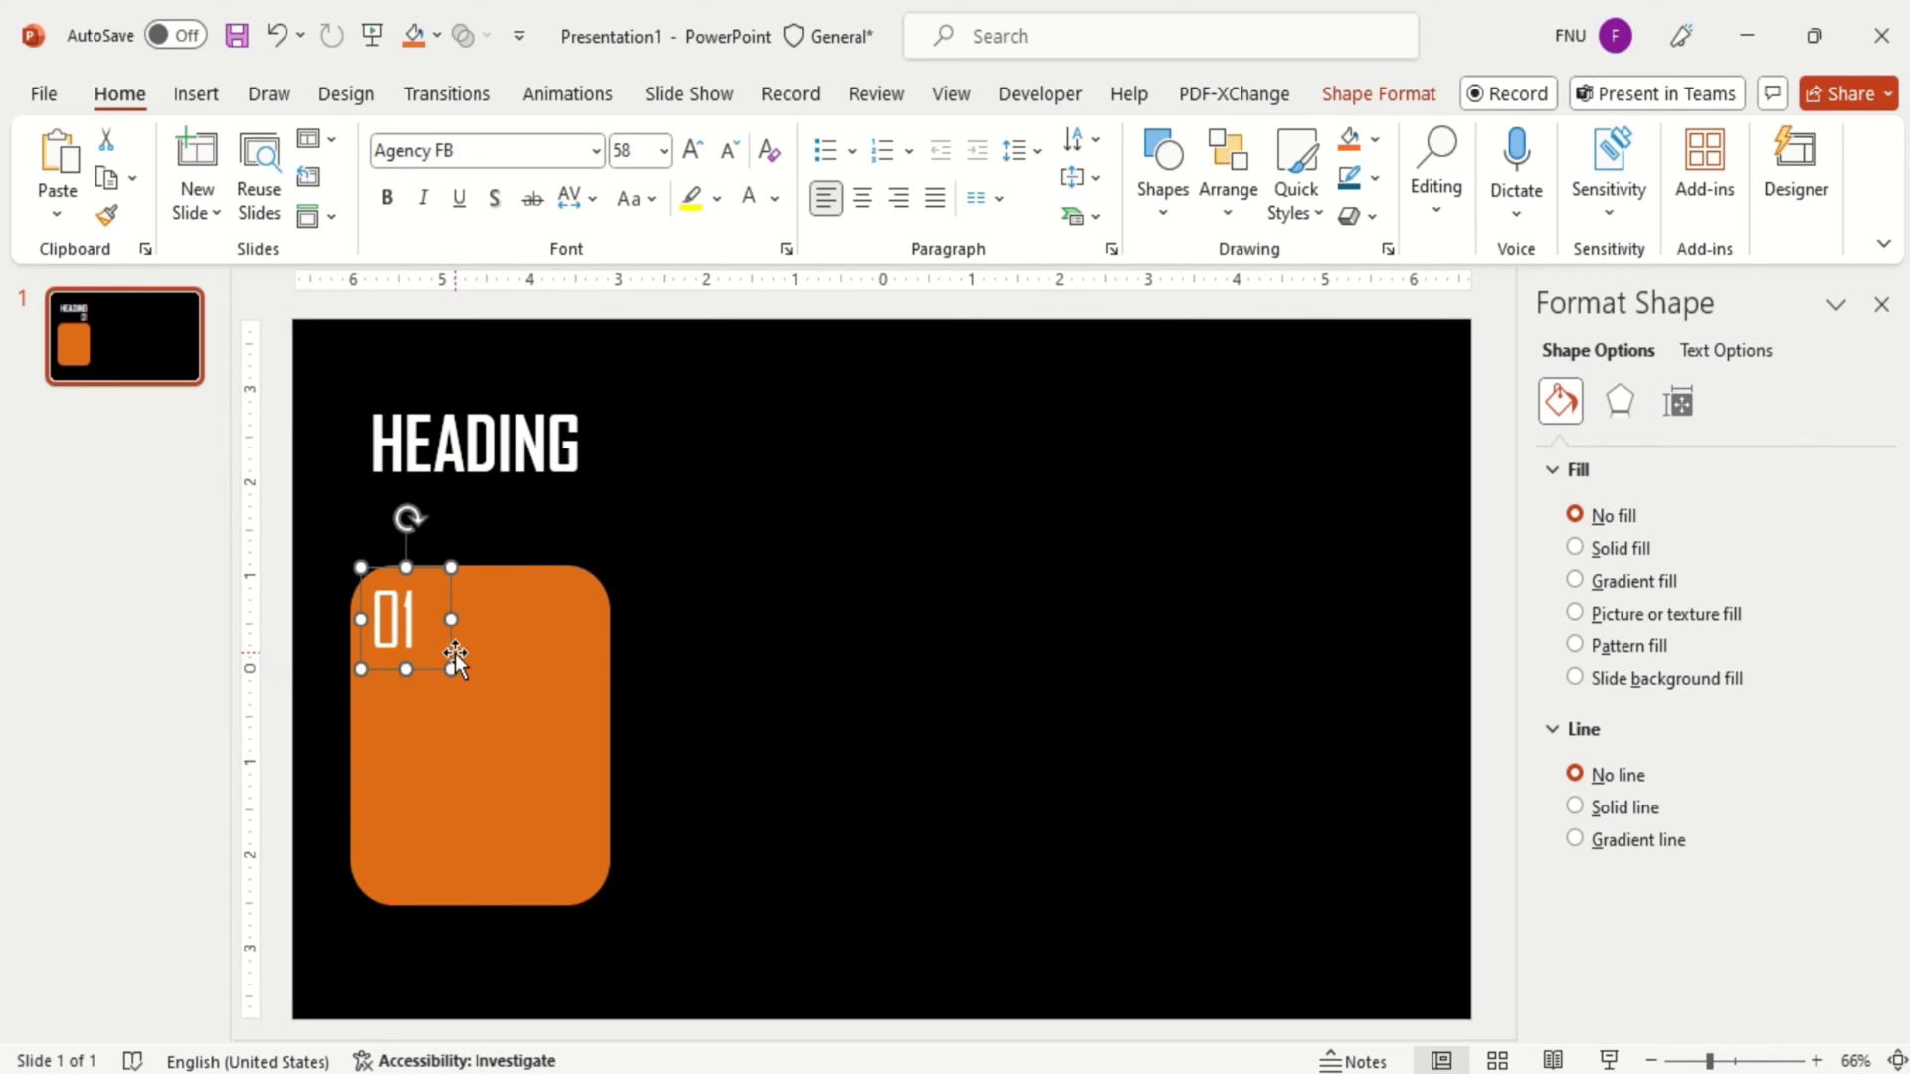
{"action": "left_click", "coordinate": [729, 150]}
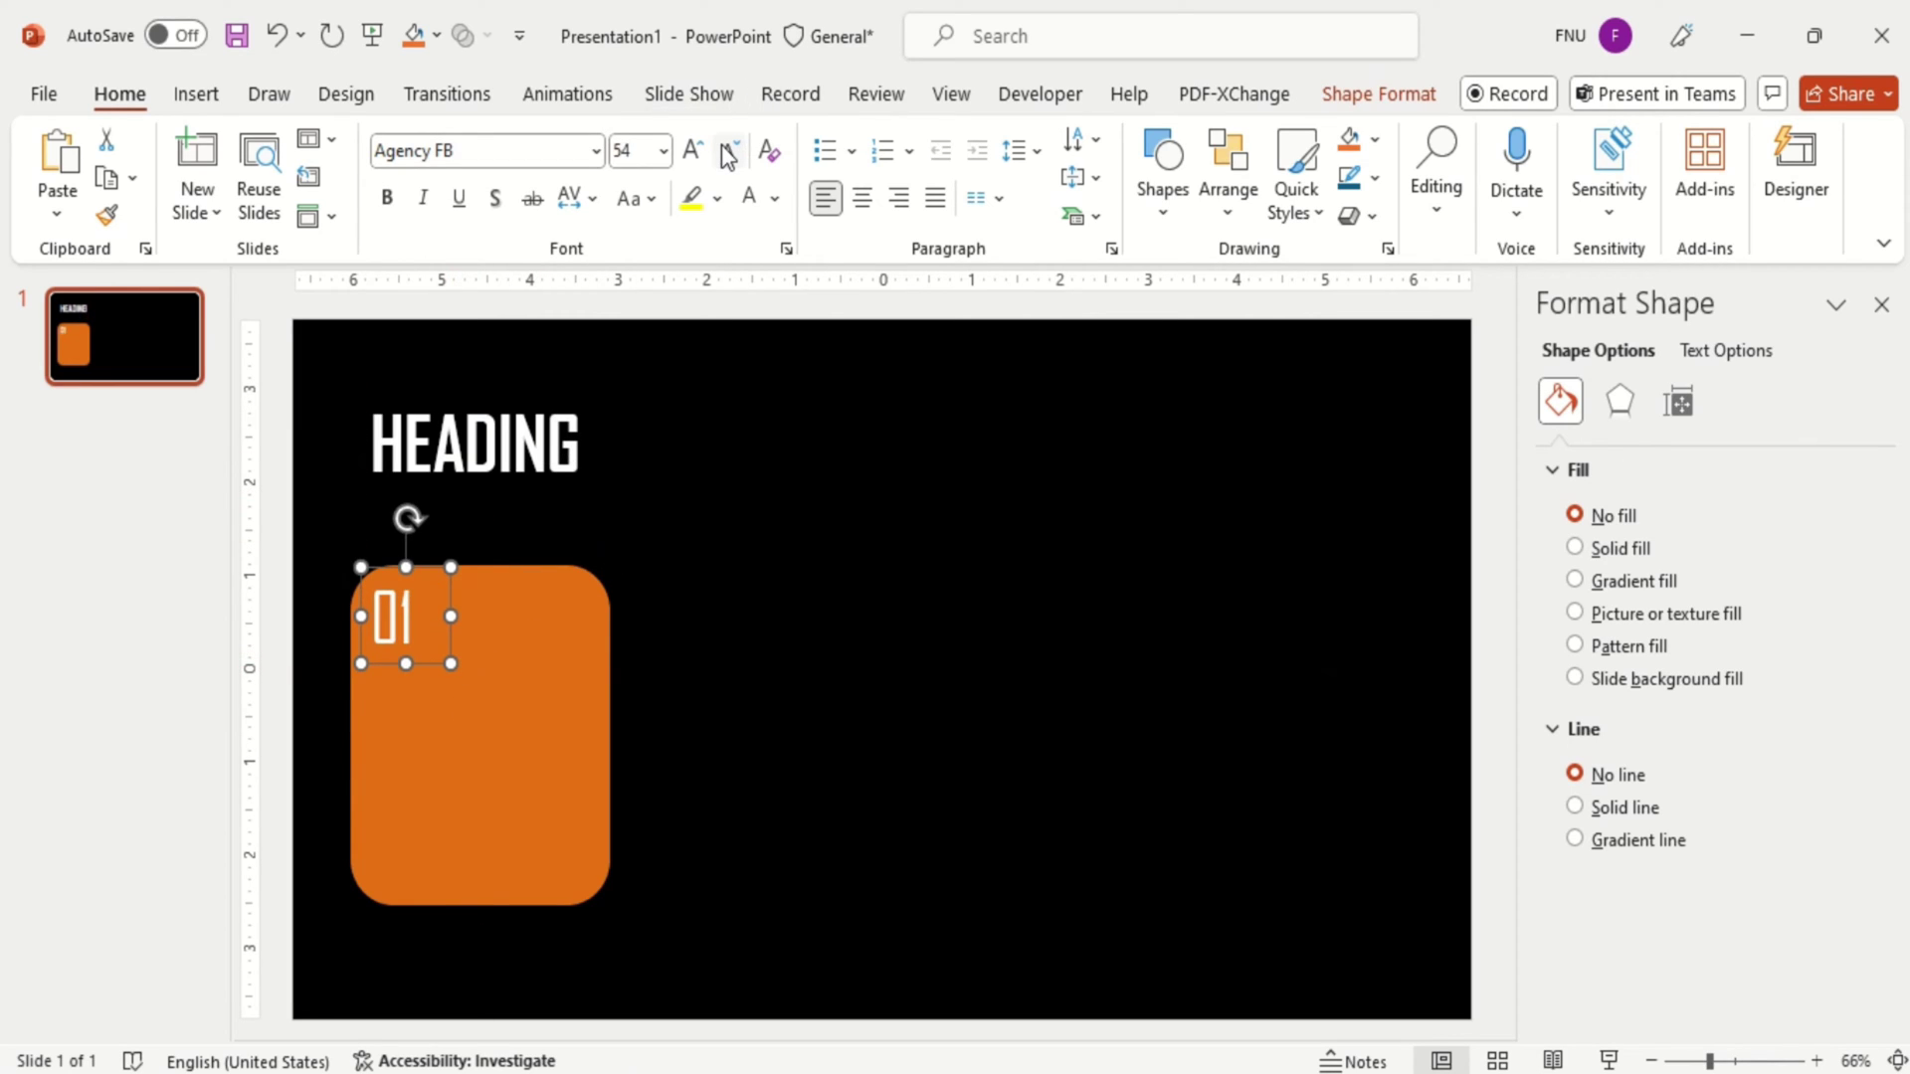
{"action": "left_click", "coordinate": [729, 152]}
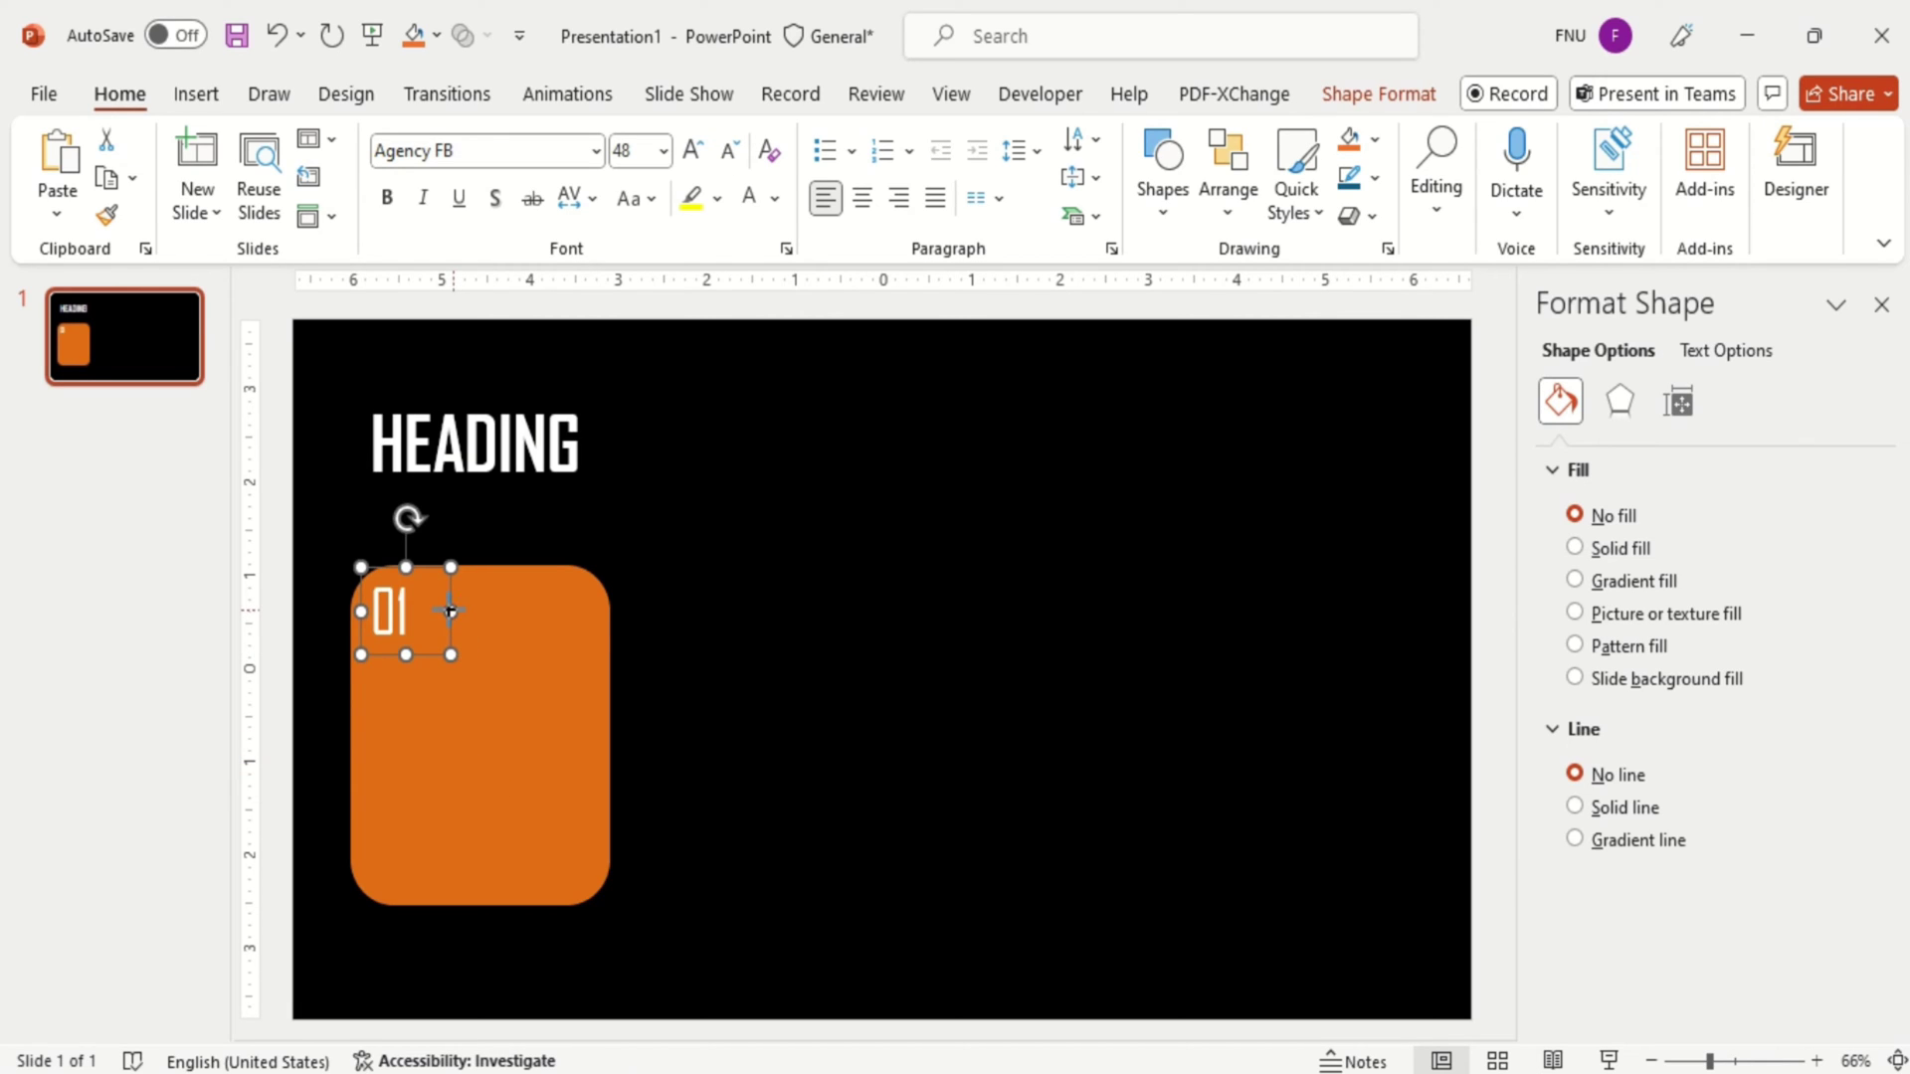
{"action": "left_click_drag", "start_coordinate": [451, 609], "coordinate": [418, 599]}
Paste the description text box and group it with the 01 number
{"action": "key", "text": "ctrl+v"}
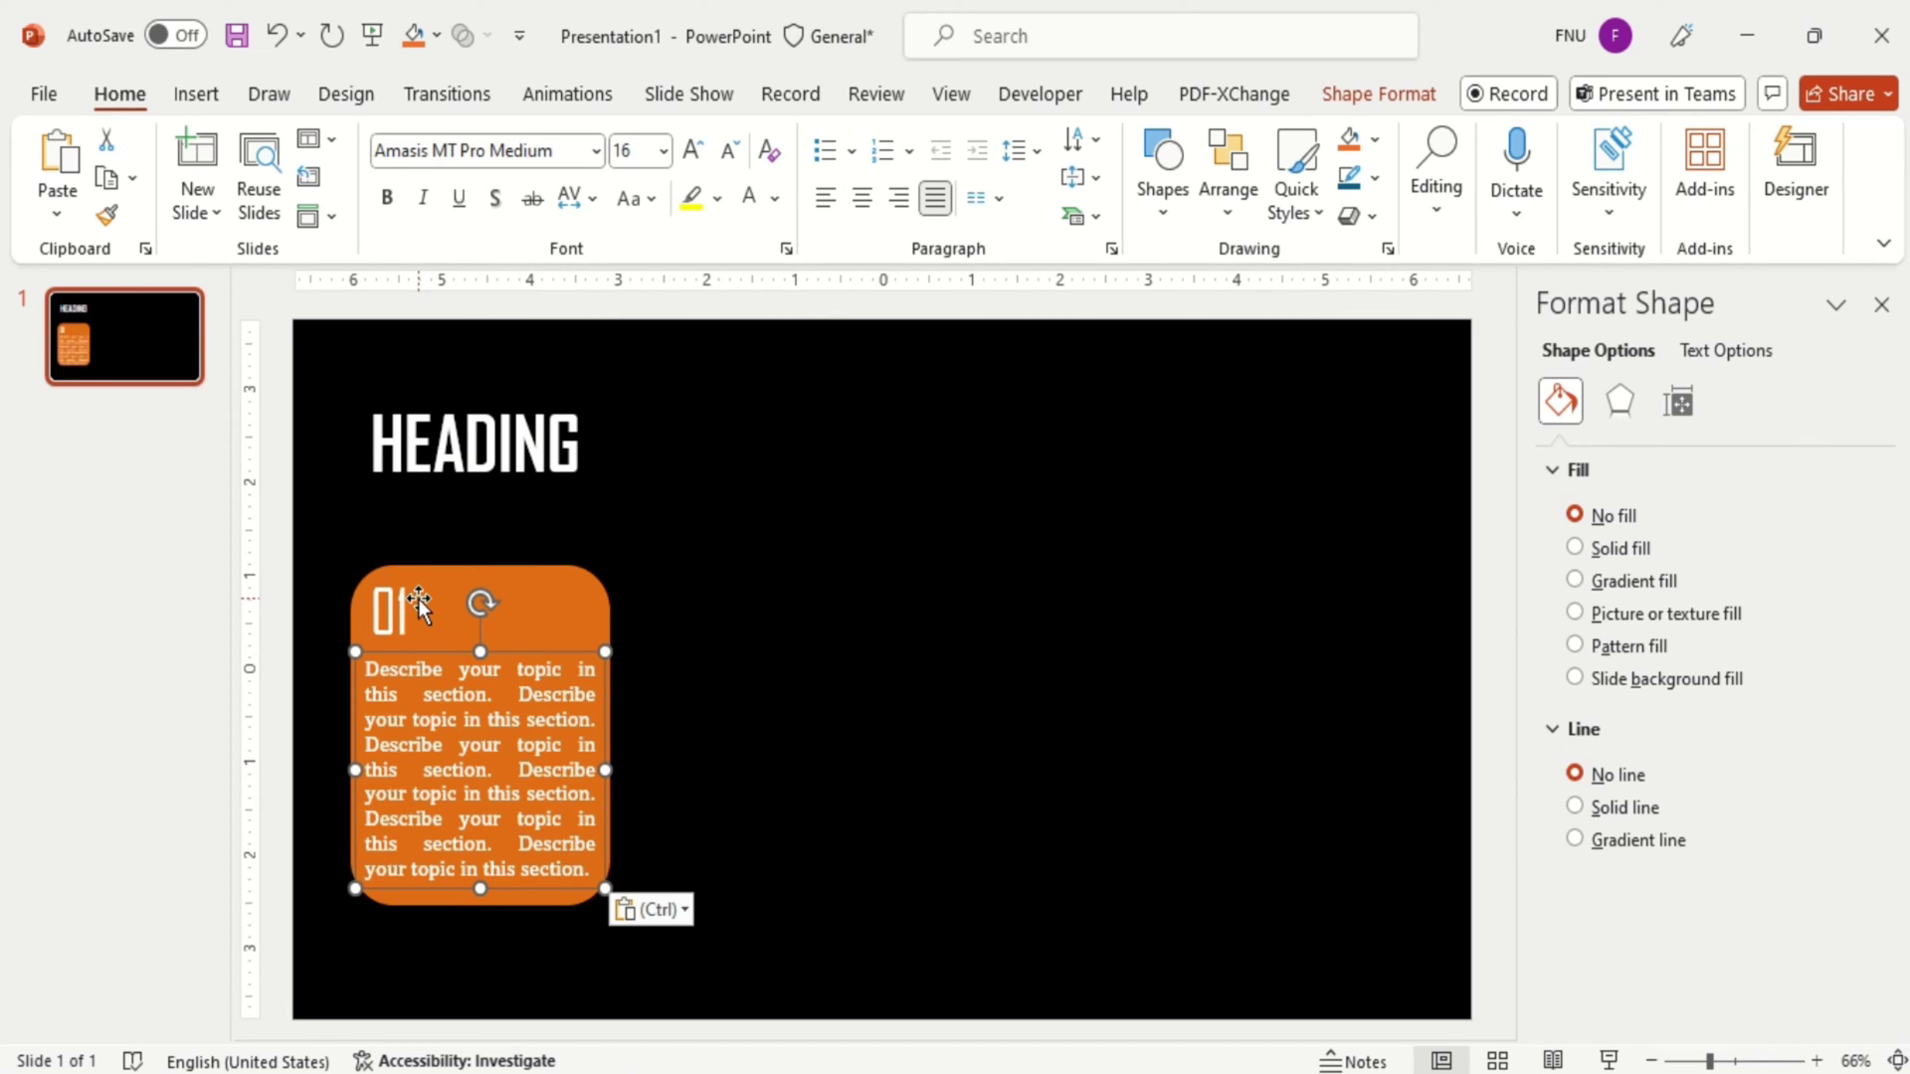
{"action": "left_click", "coordinate": [417, 606], "text": "shift"}
{"action": "right_click", "coordinate": [418, 609]}
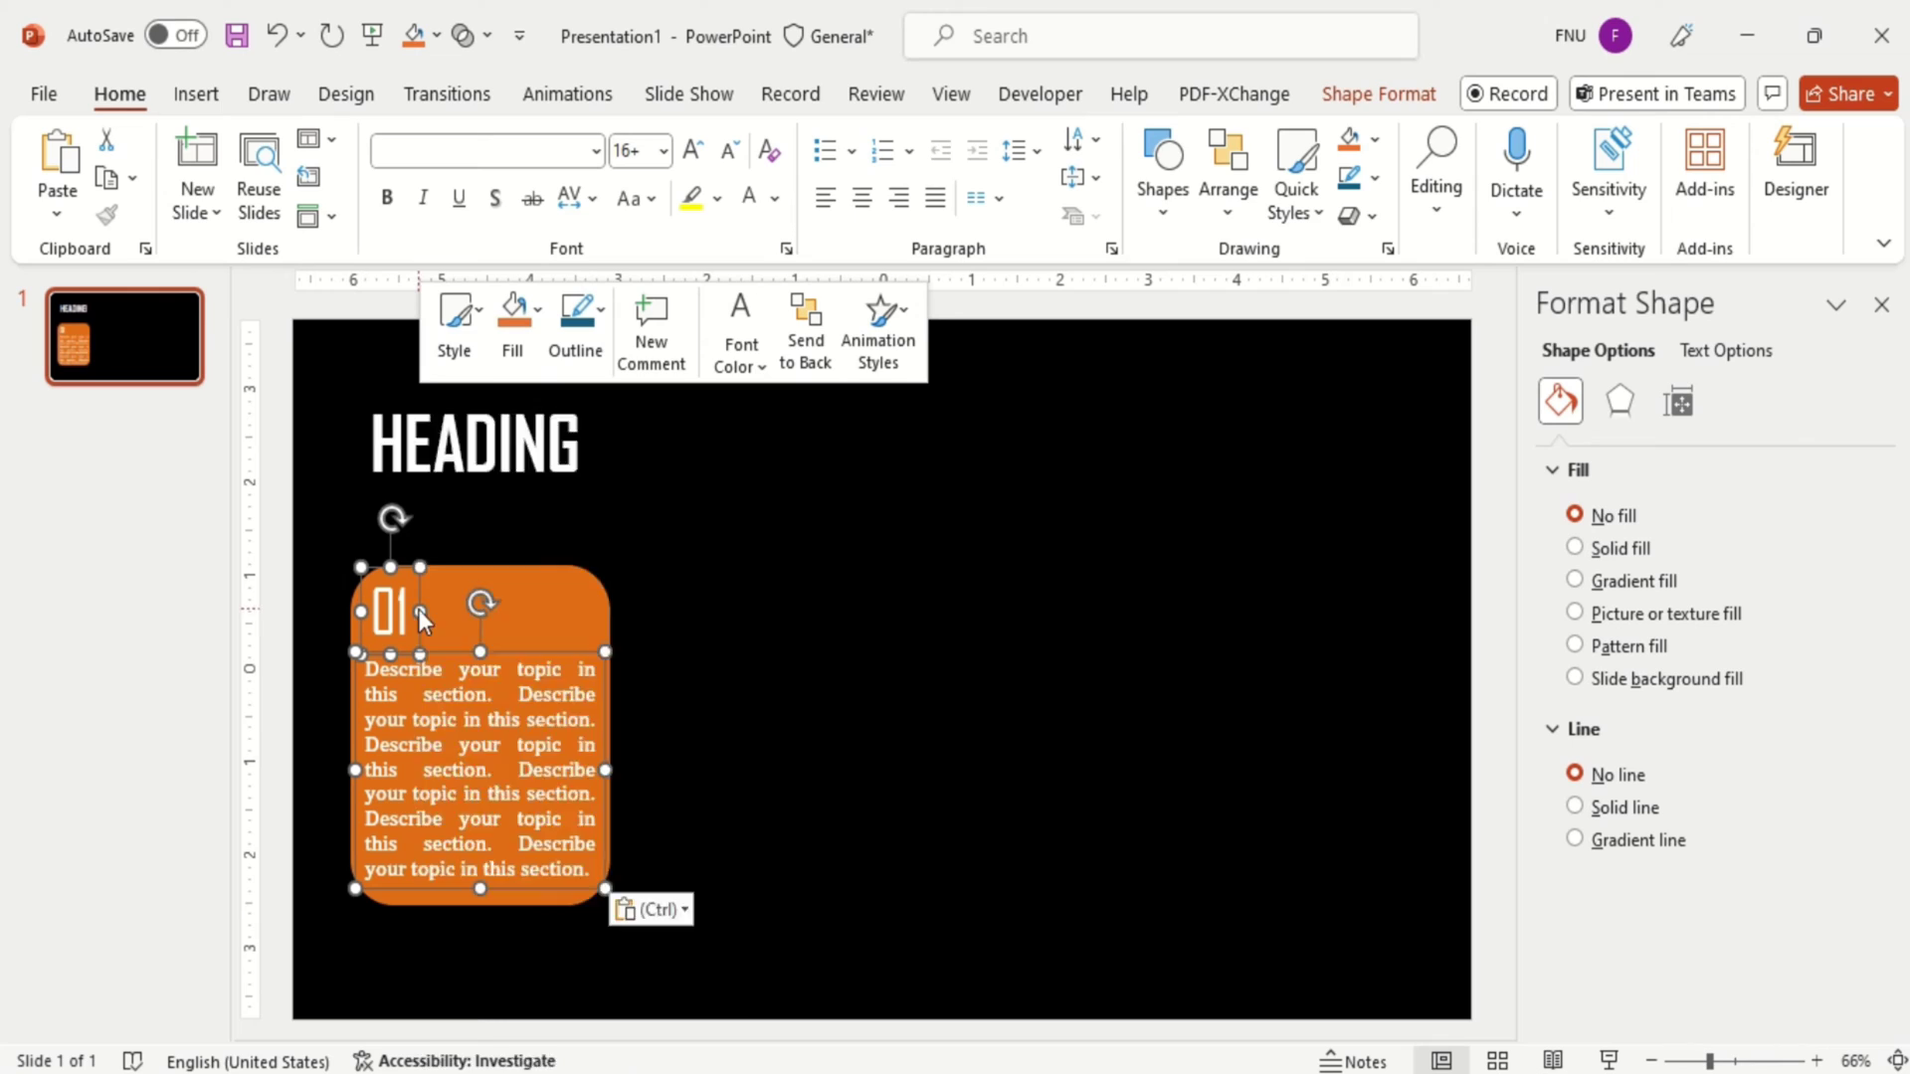
{"action": "mouse_move", "coordinate": [519, 667]}
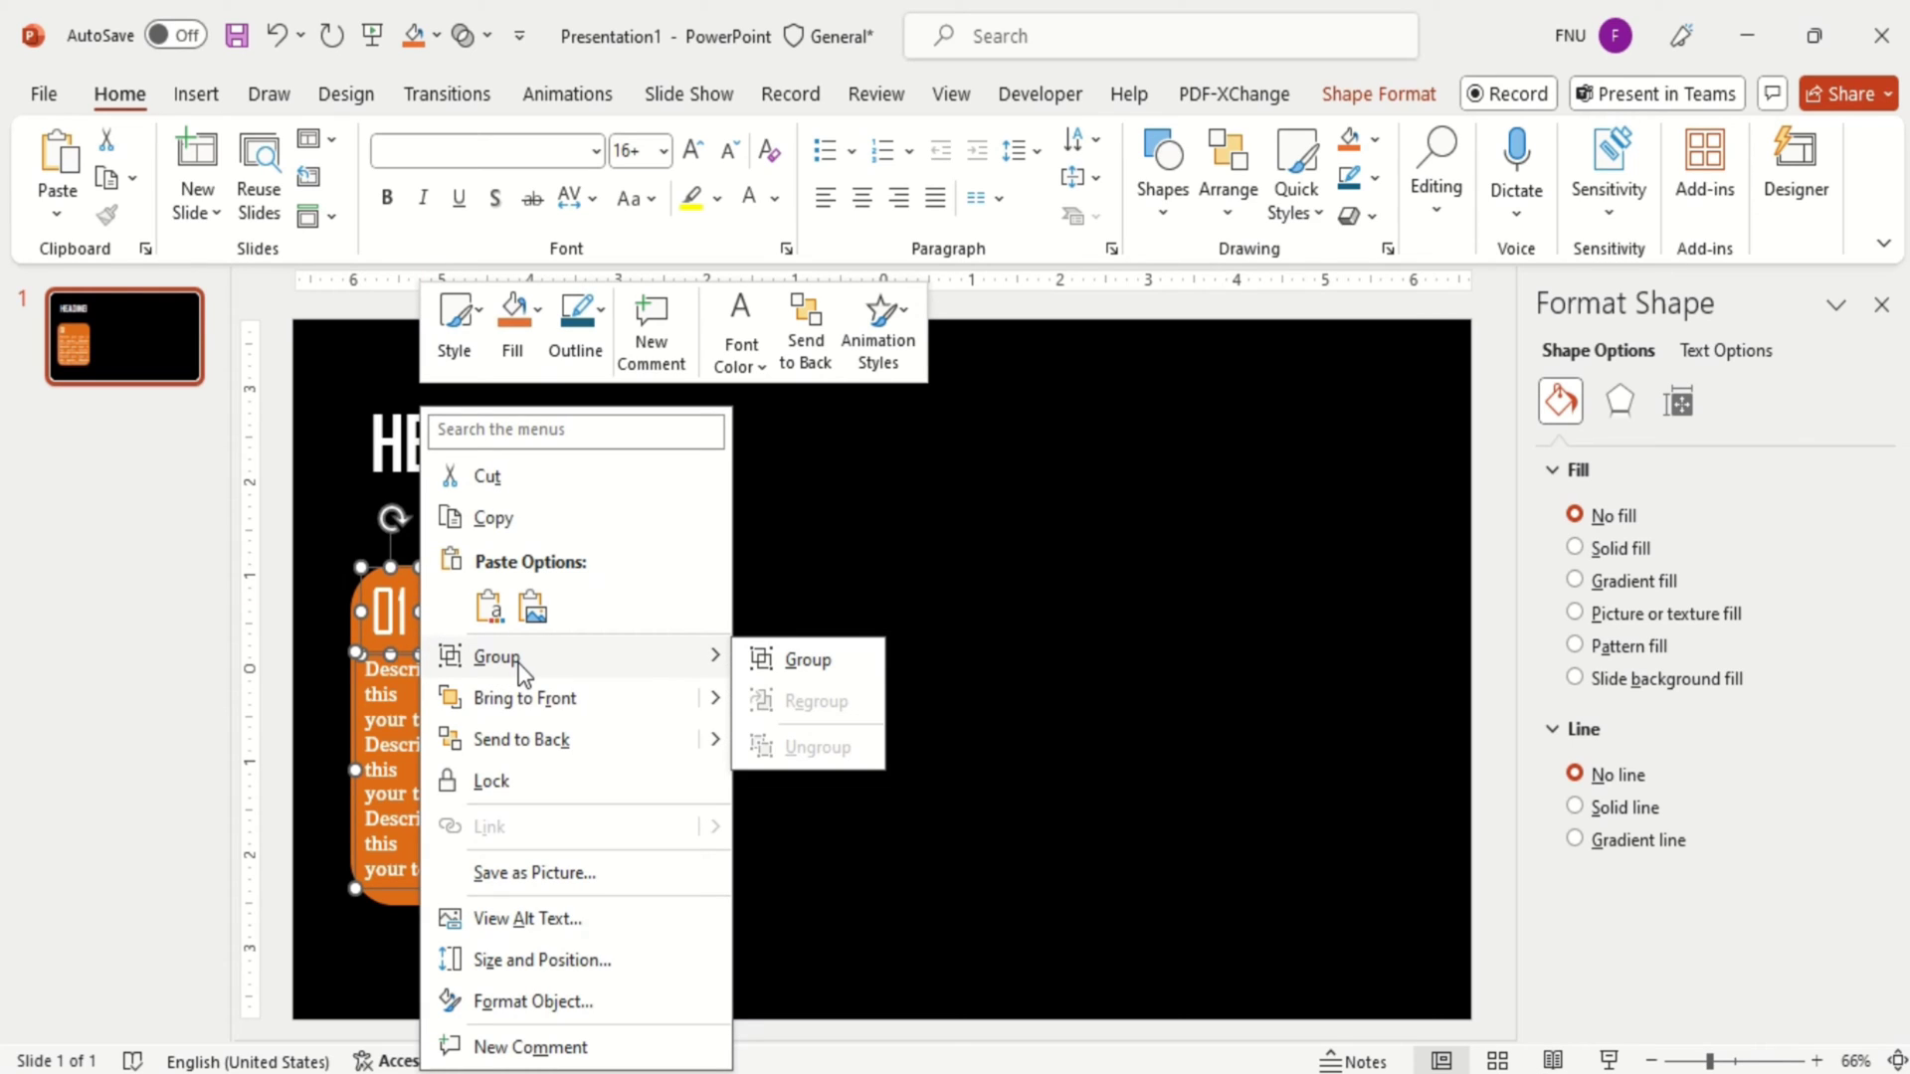
{"action": "left_click", "coordinate": [799, 661]}
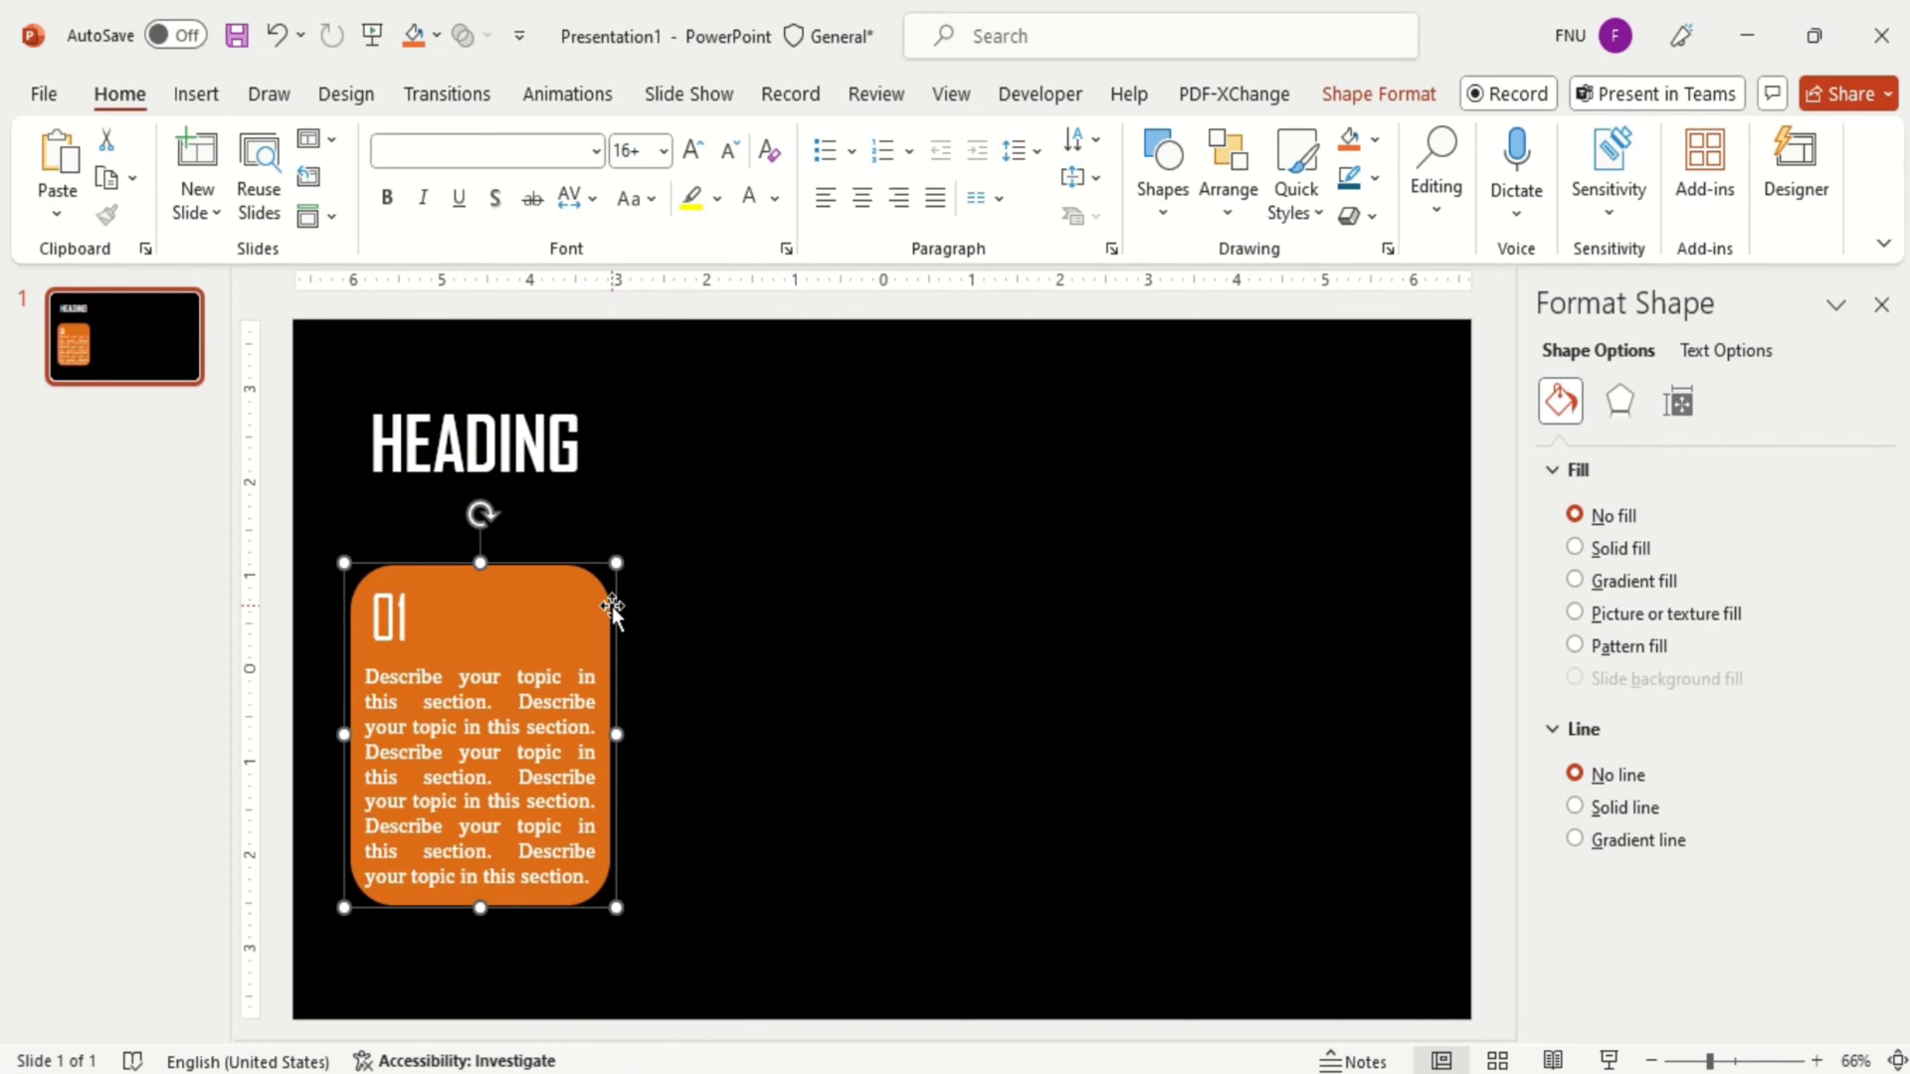
Duplicate the grouped column three times into a row right of the orange box
{"action": "key", "text": "ctrl+d"}
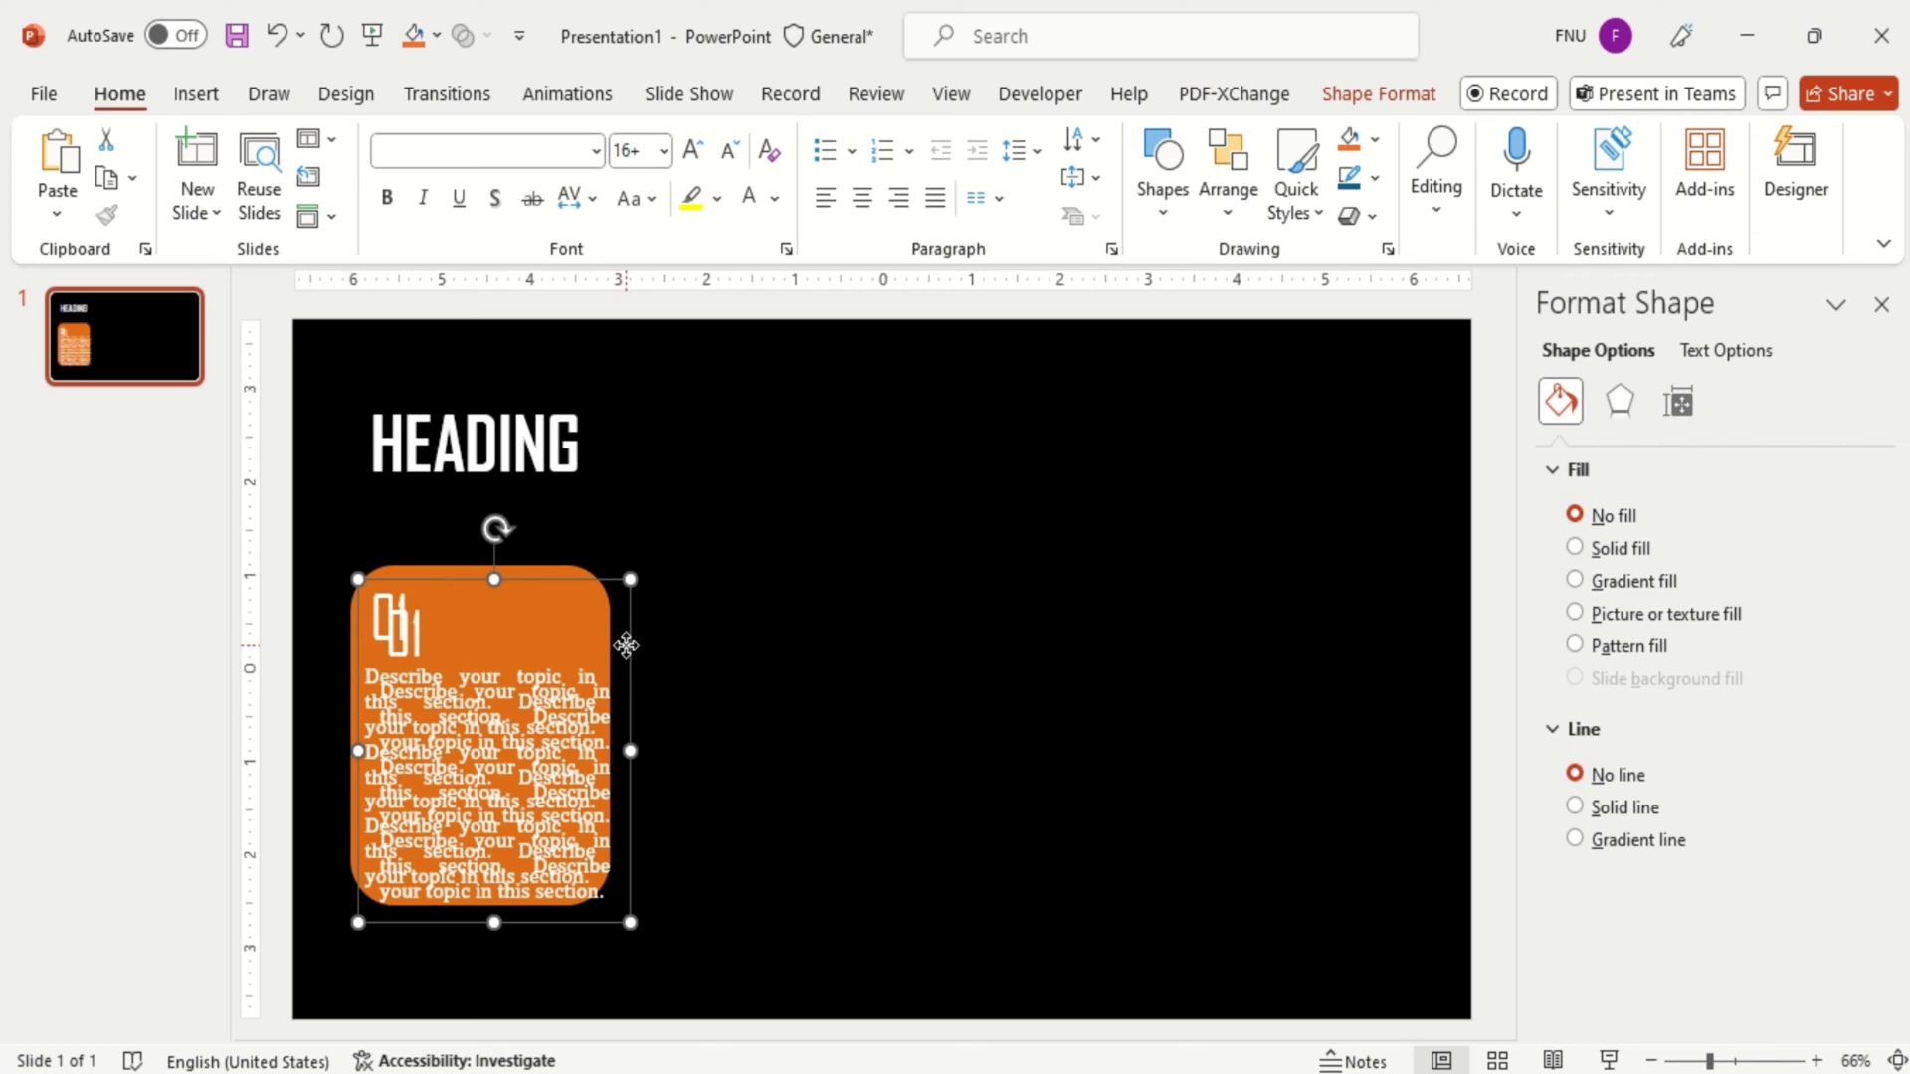
{"action": "left_click_drag", "start_coordinate": [625, 646], "coordinate": [891, 631]}
{"action": "key", "text": "ctrl+d"}
{"action": "key", "text": "ctrl+d"}
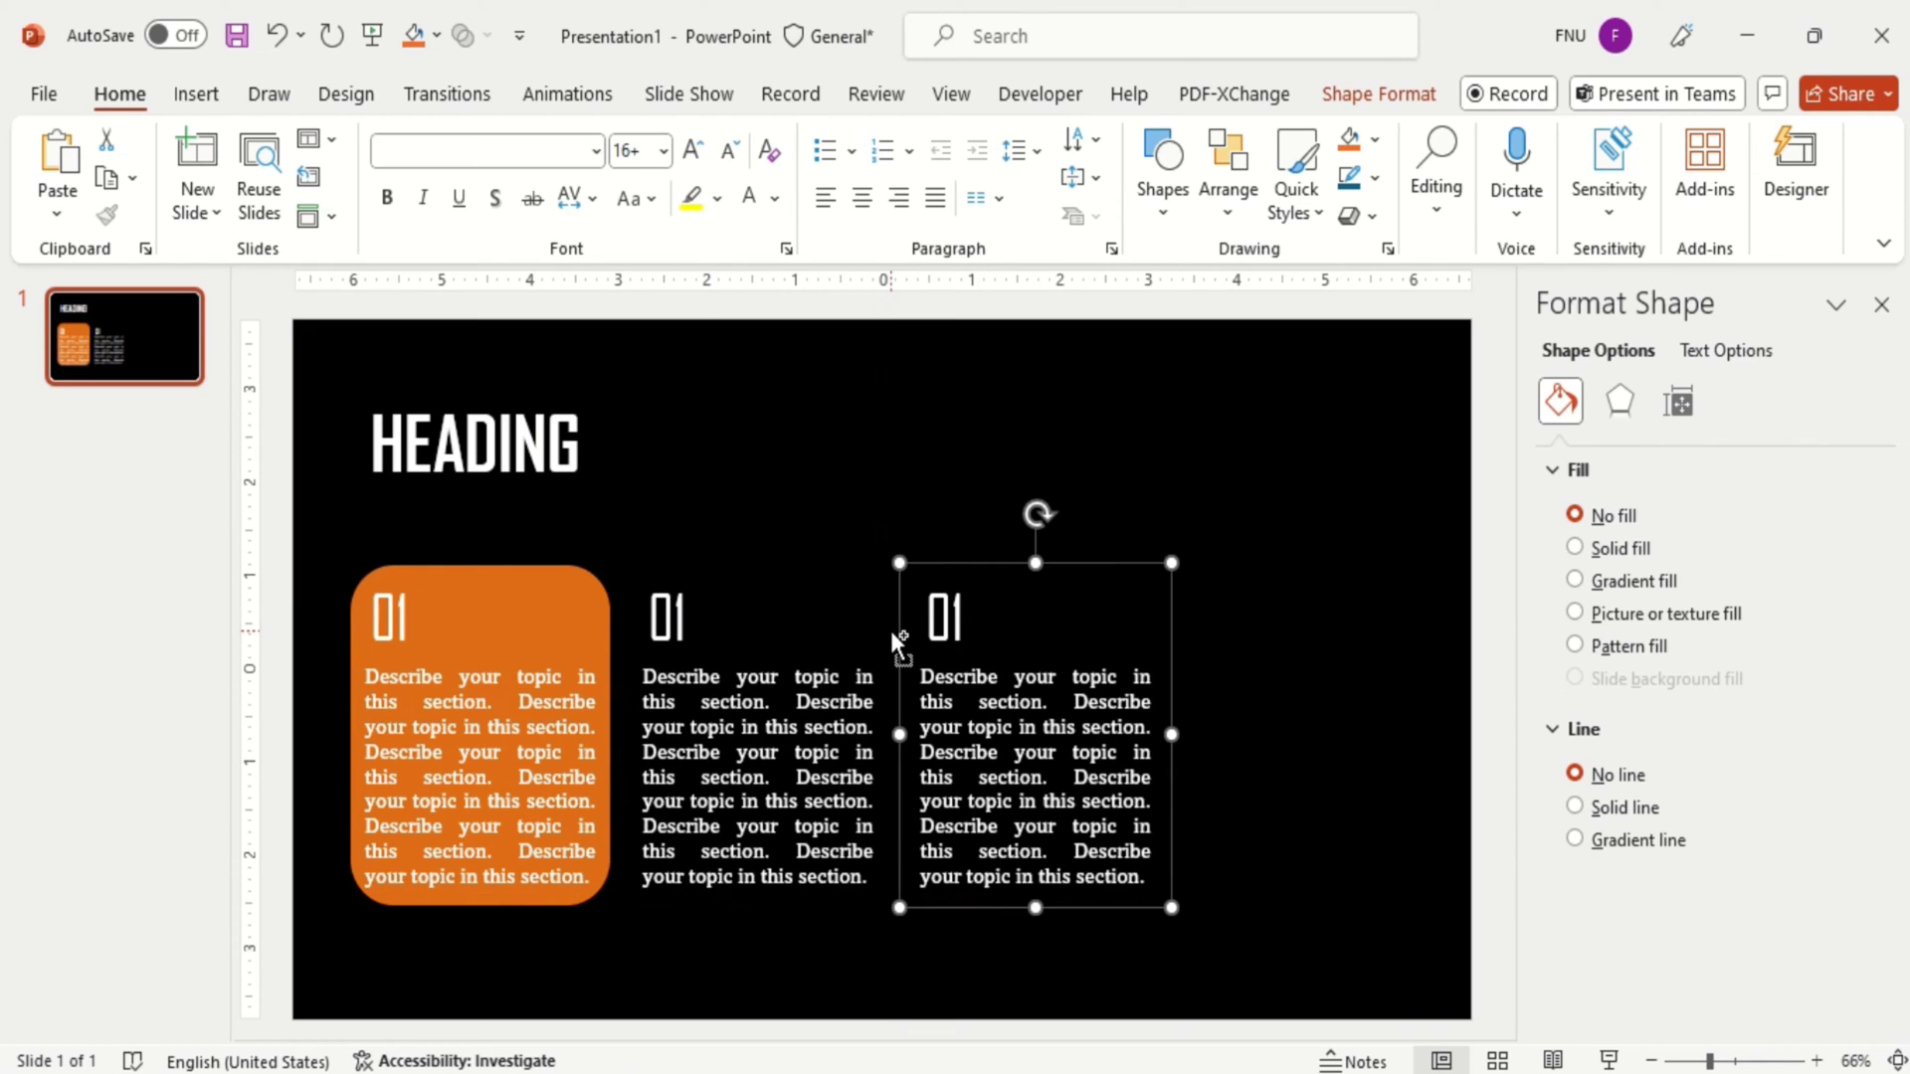
{"action": "left_click", "coordinate": [1488, 945]}
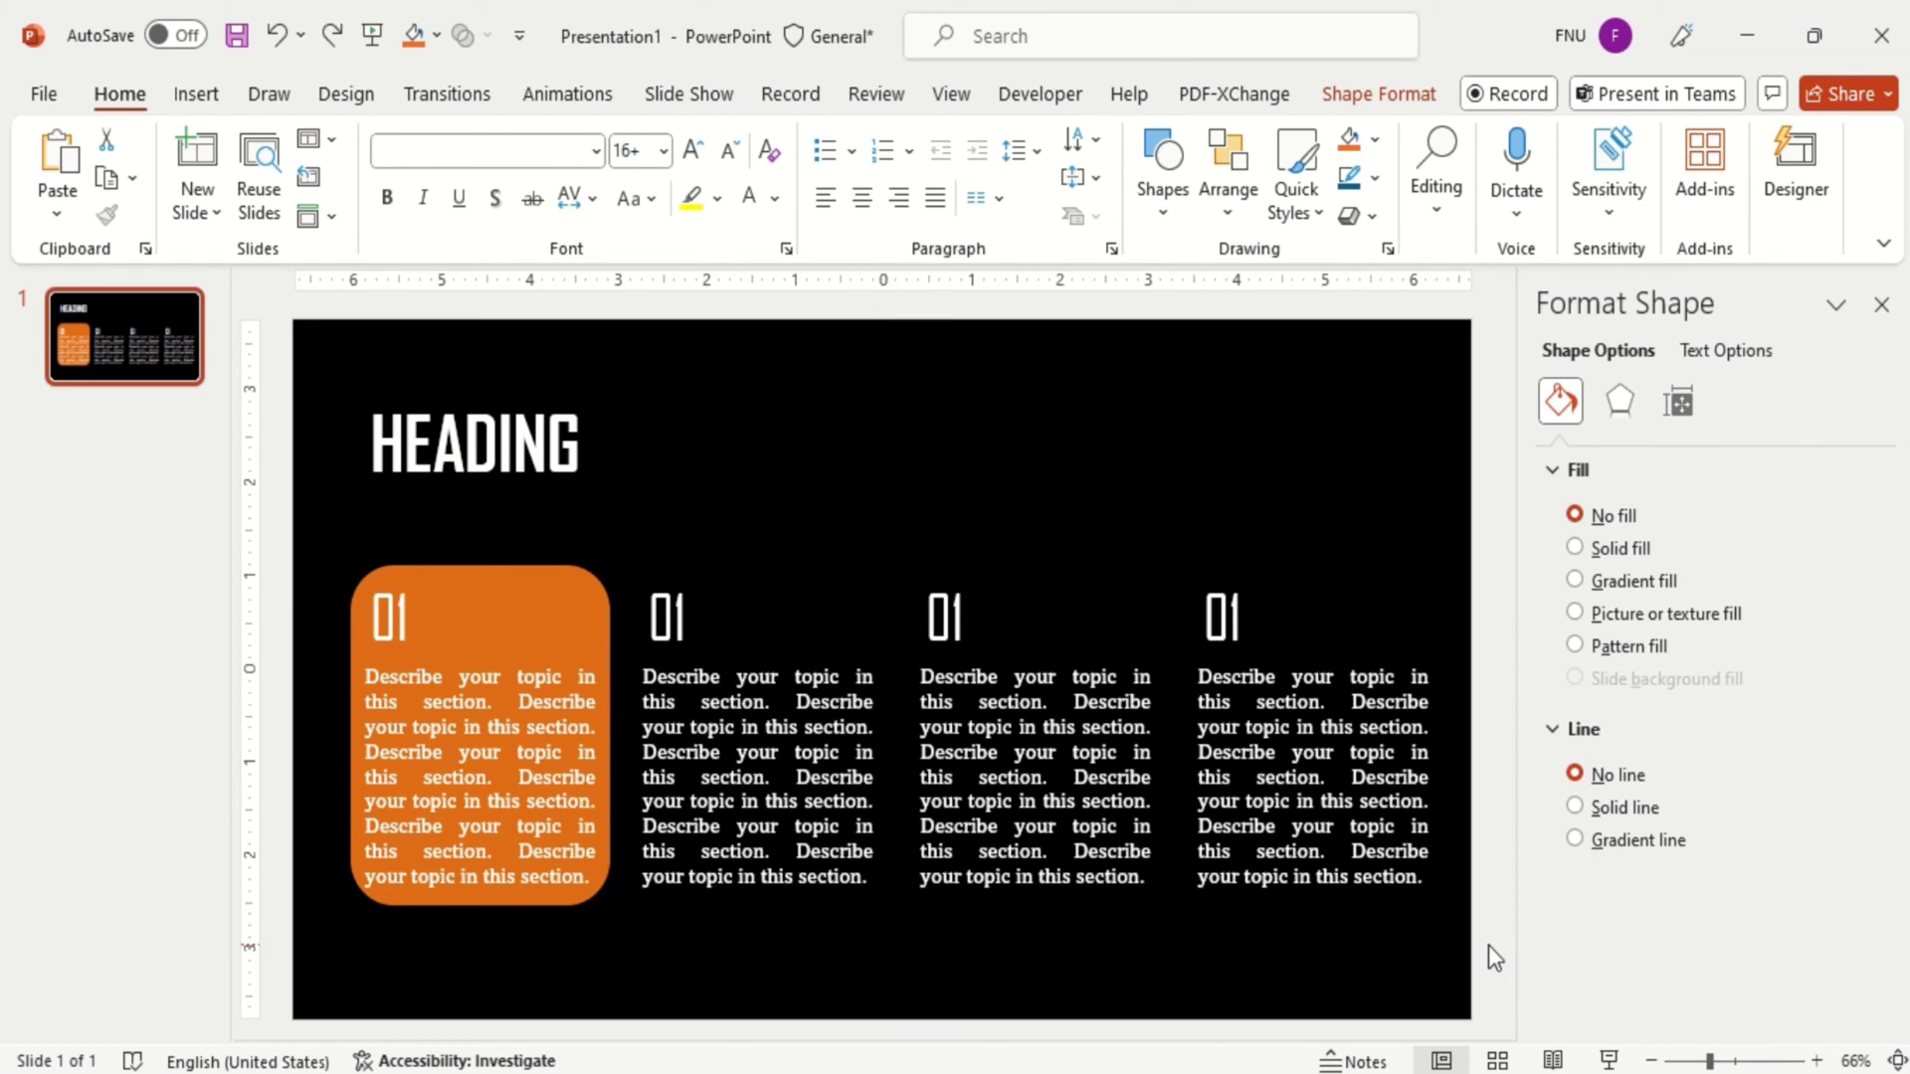
Group the four columns and align the group to the horizontal centre of the slide
{"action": "left_click_drag", "start_coordinate": [464, 611], "coordinate": [298, 515]}
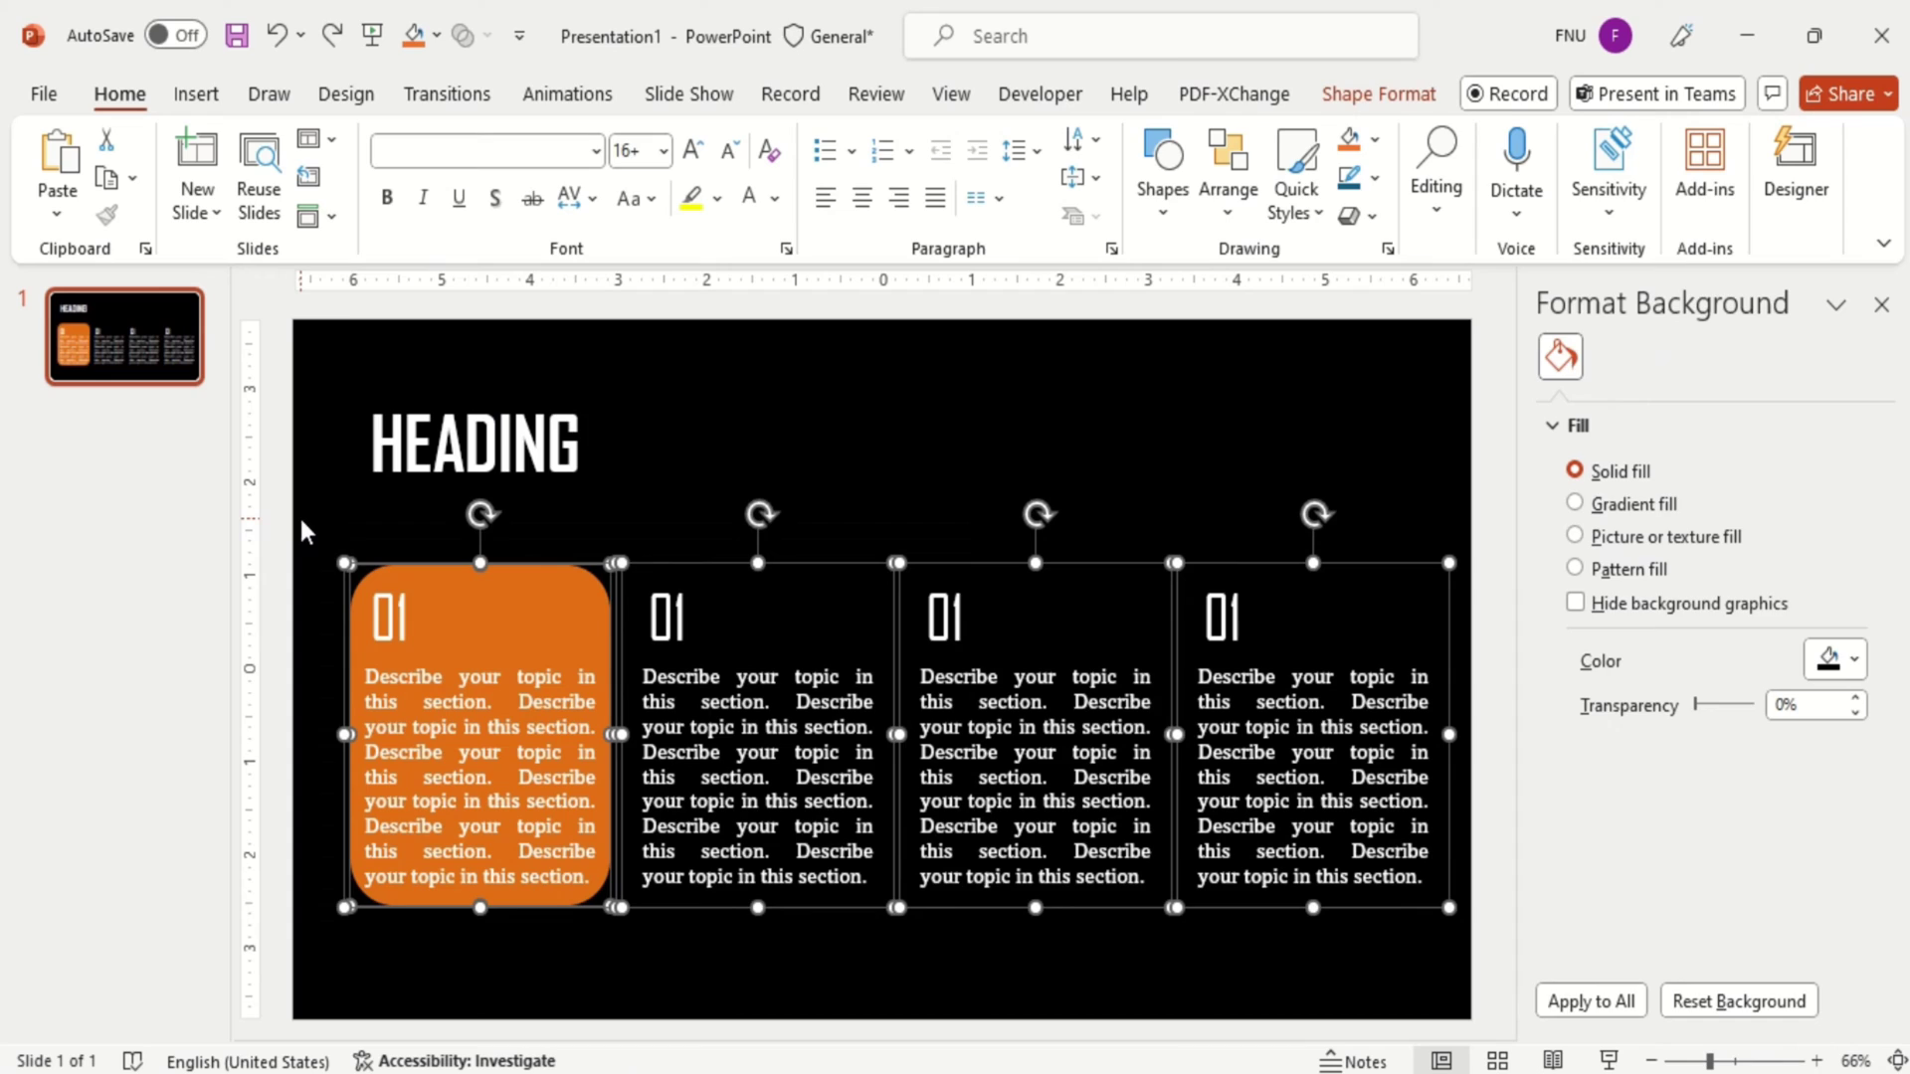
{"action": "right_click", "coordinate": [451, 596]}
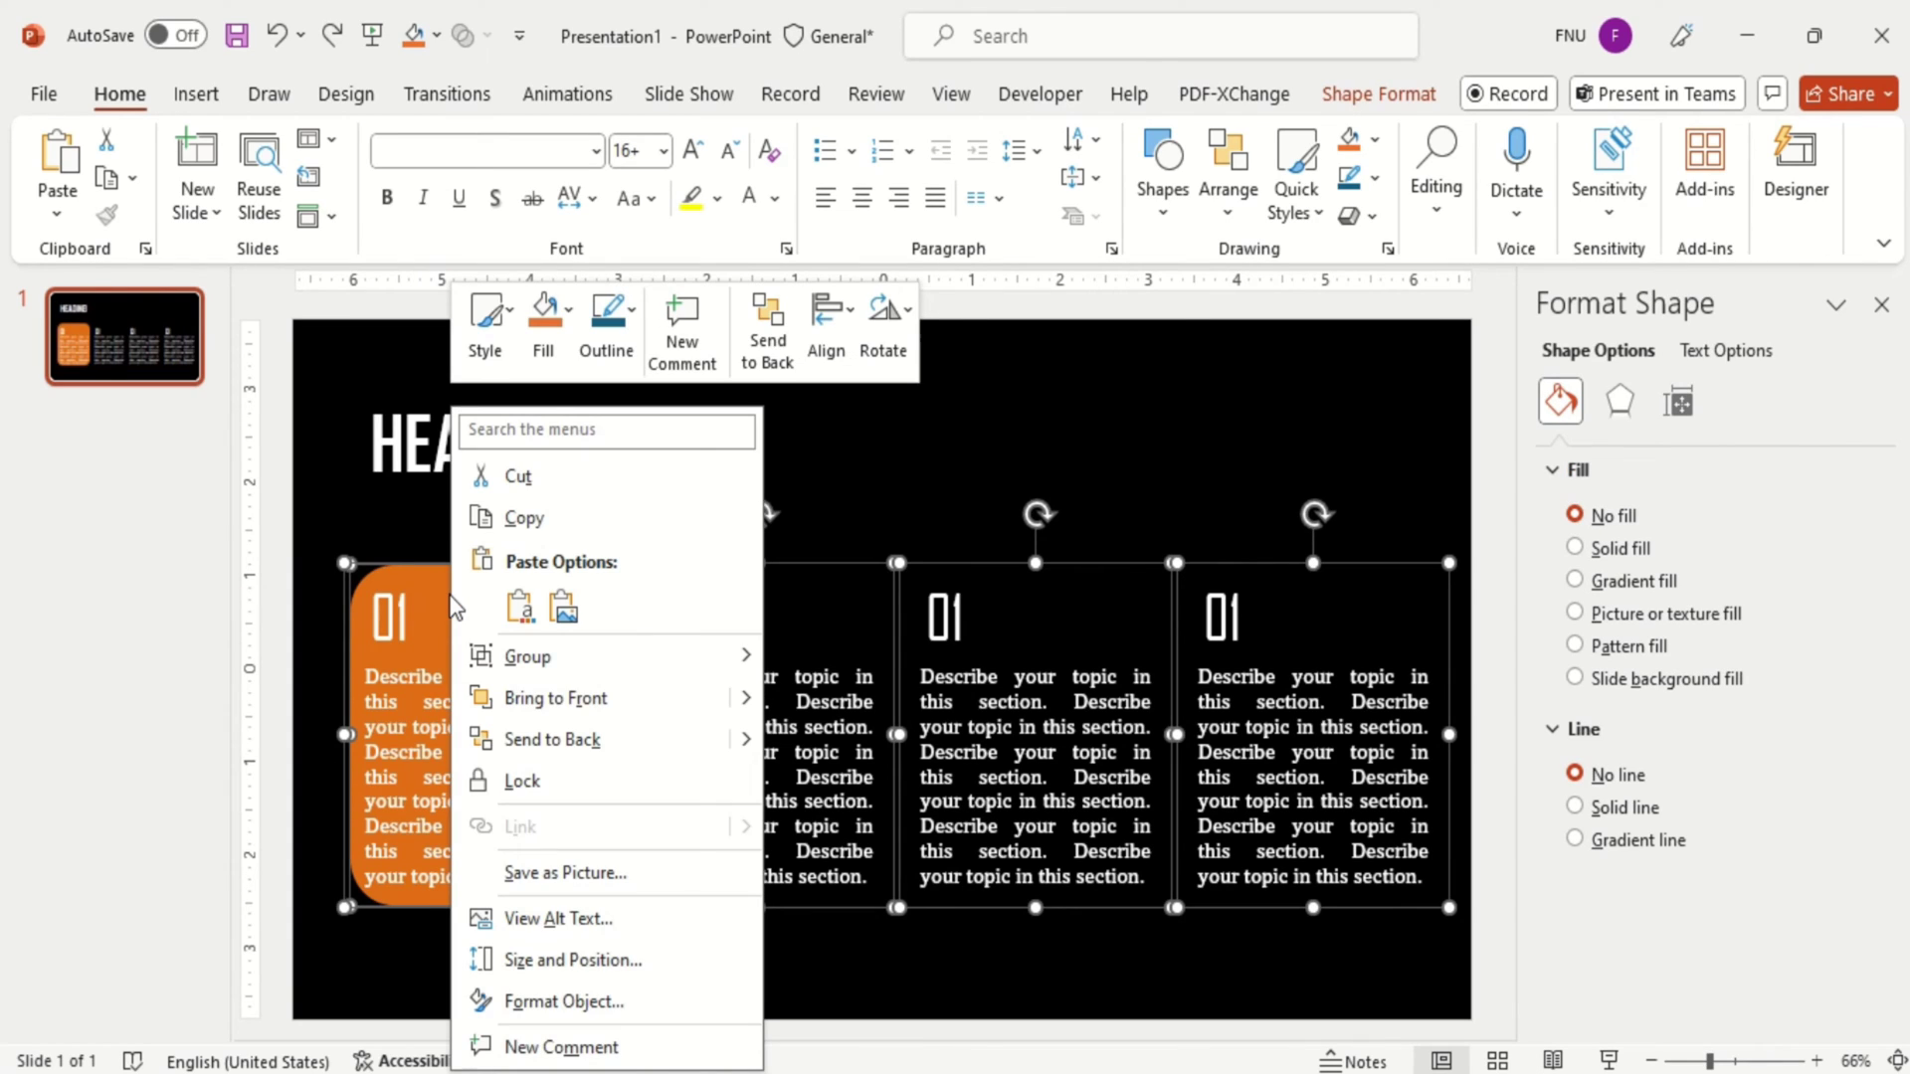
{"action": "mouse_move", "coordinate": [546, 665]}
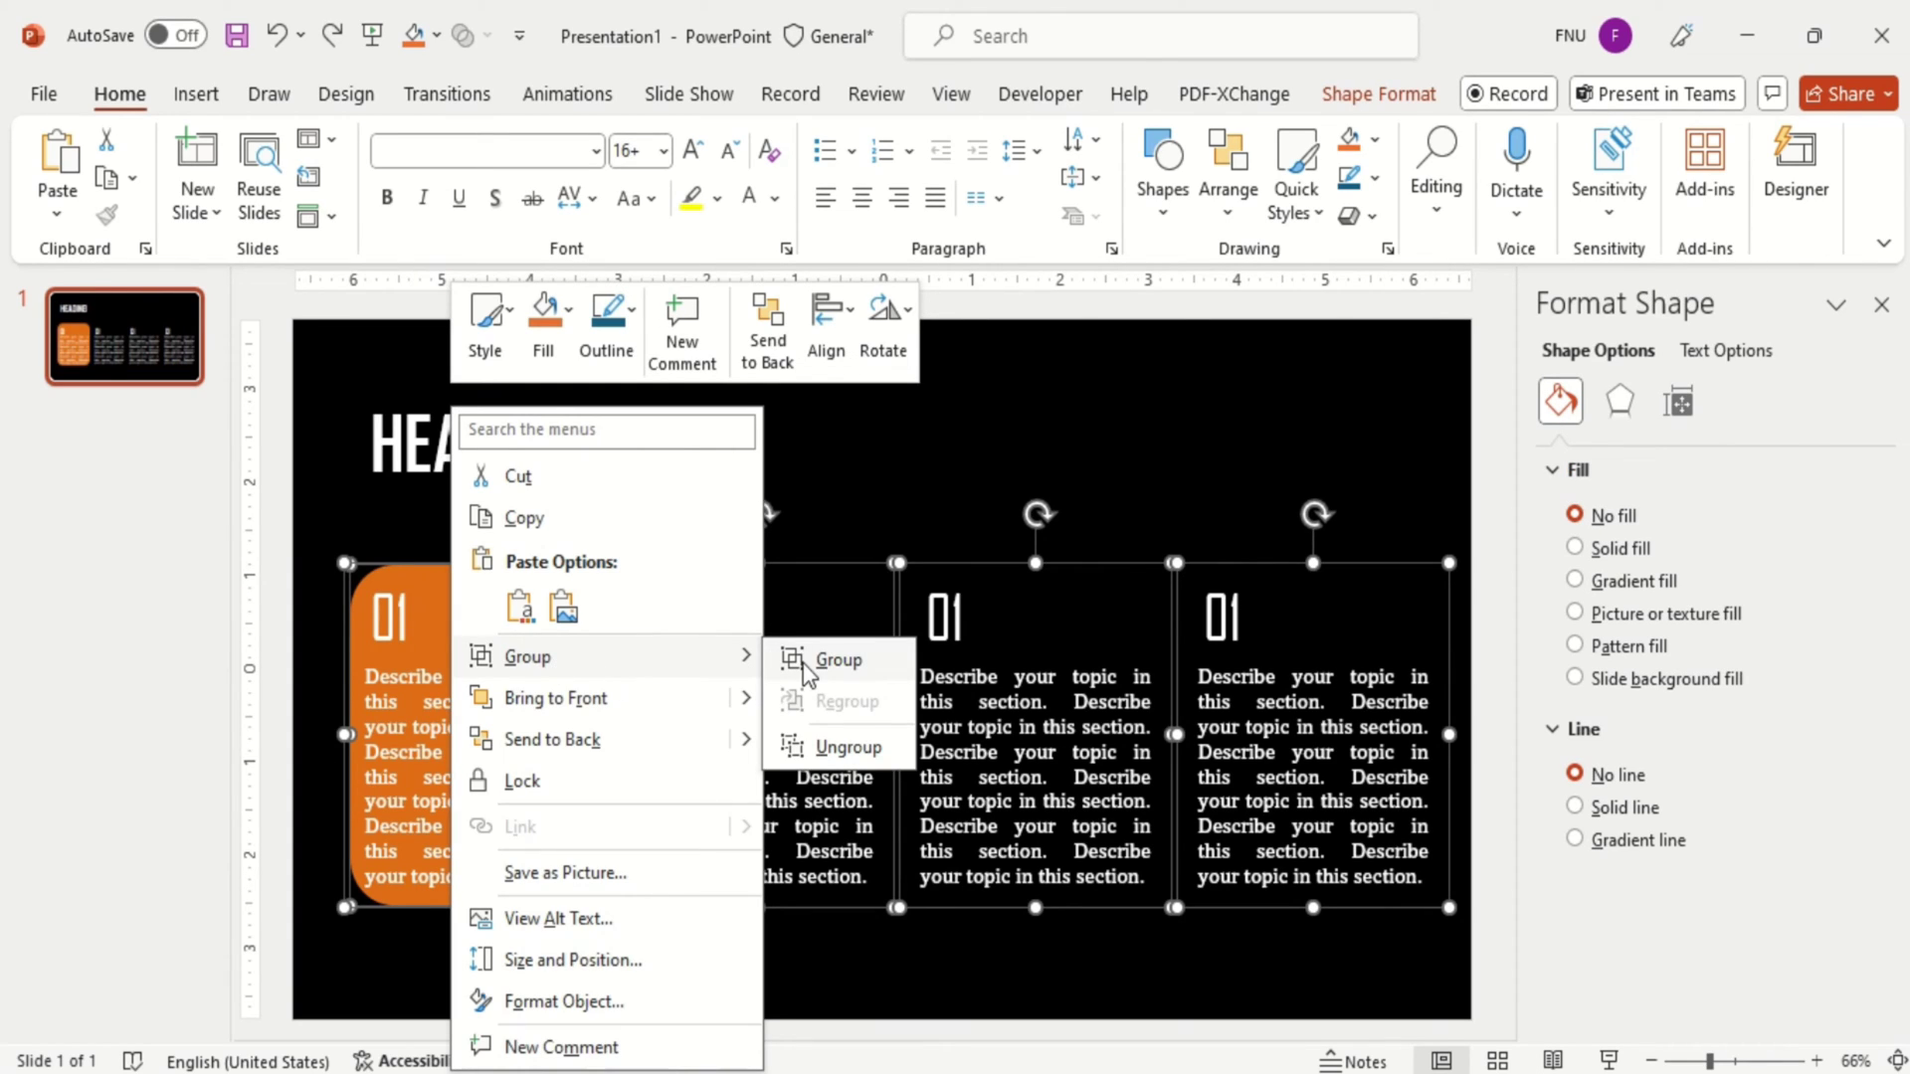
{"action": "left_click", "coordinate": [835, 660]}
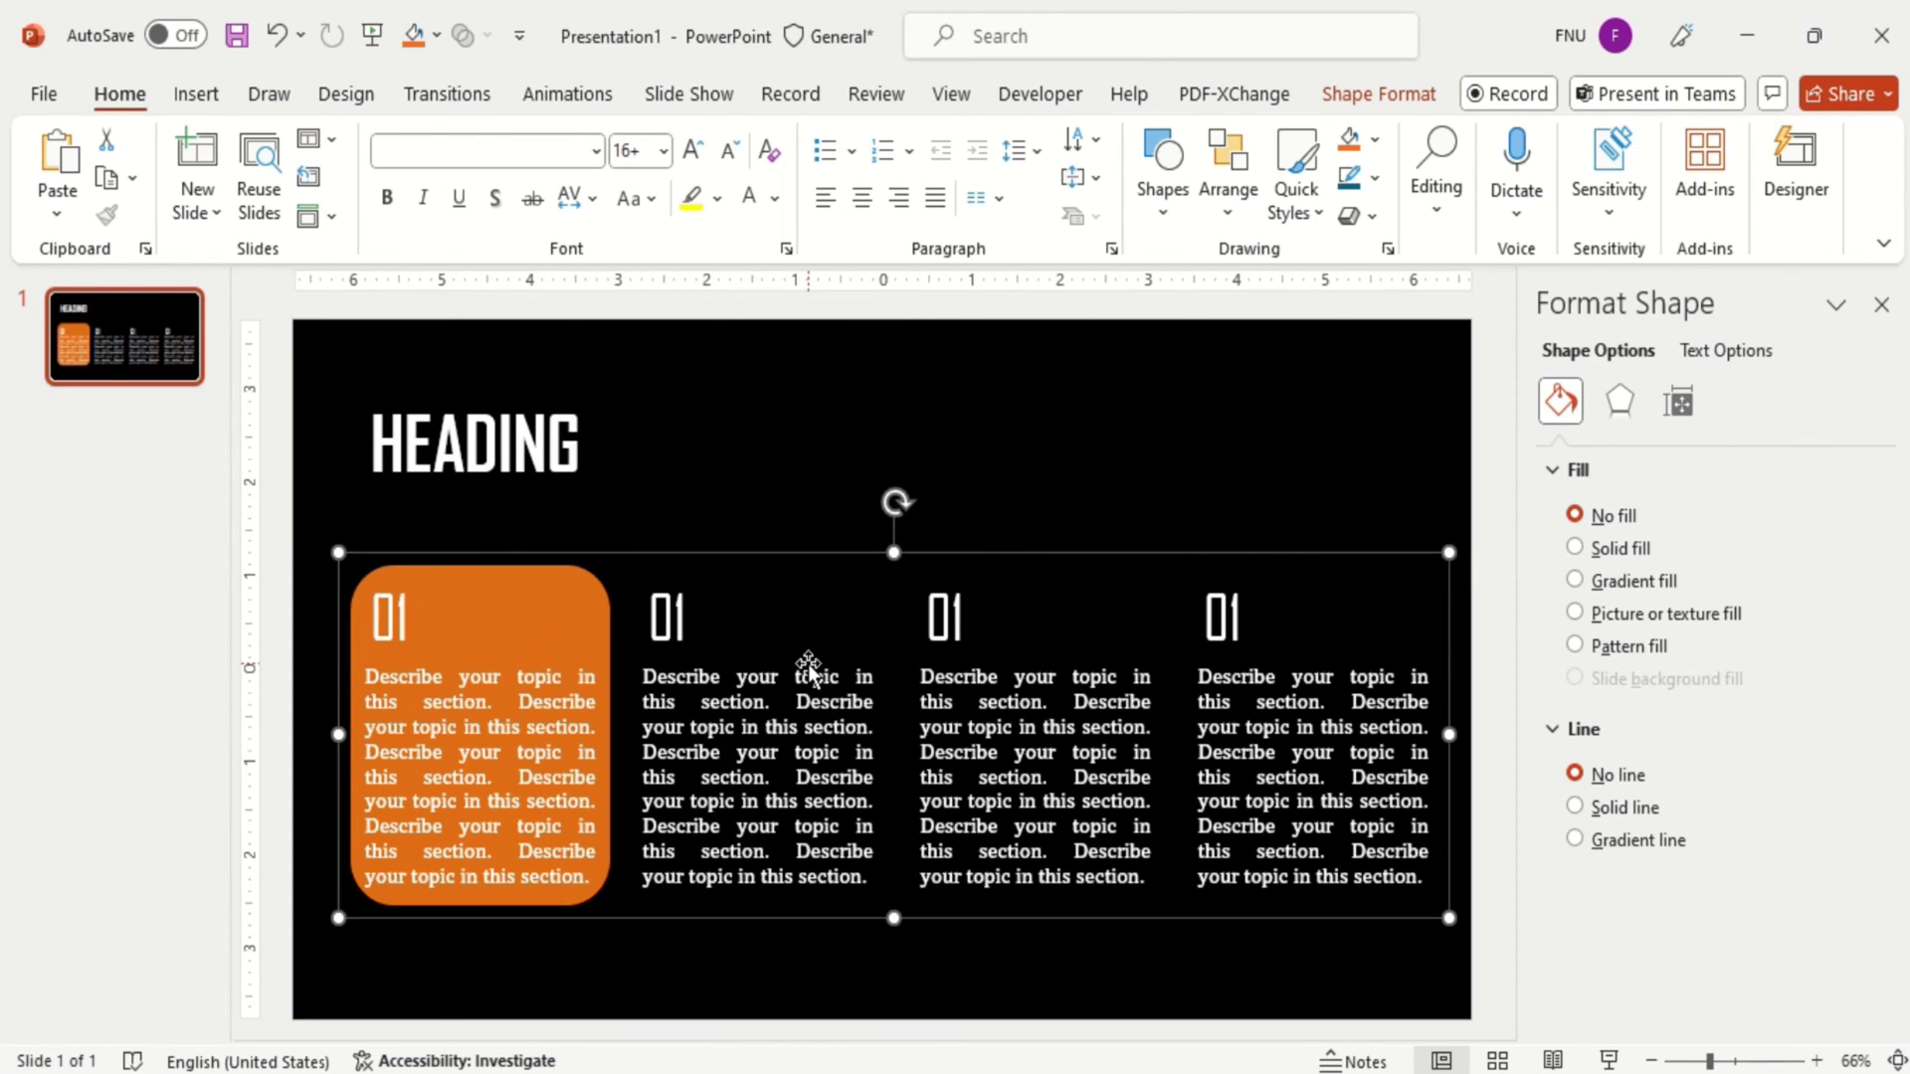
{"action": "left_click", "coordinate": [1420, 95]}
{"action": "left_click", "coordinate": [1667, 136]}
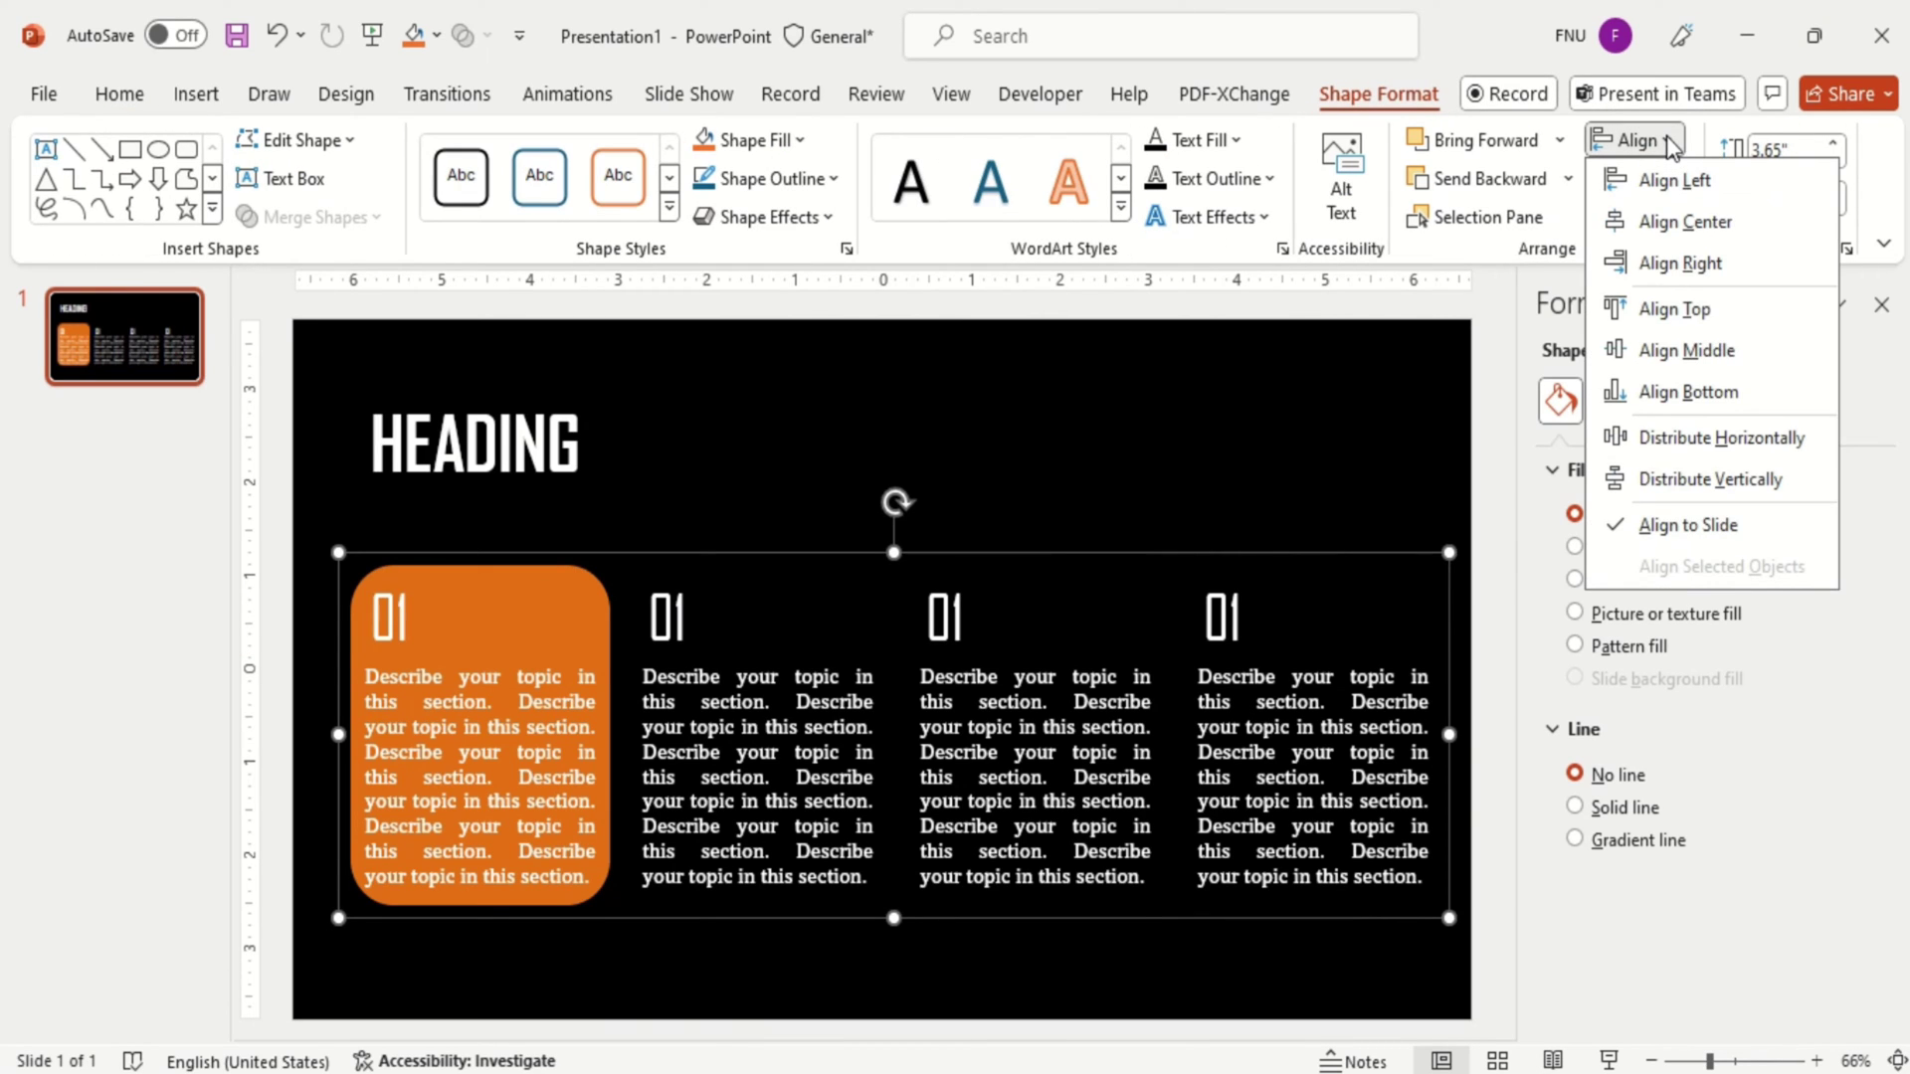
{"action": "left_click", "coordinate": [1686, 223]}
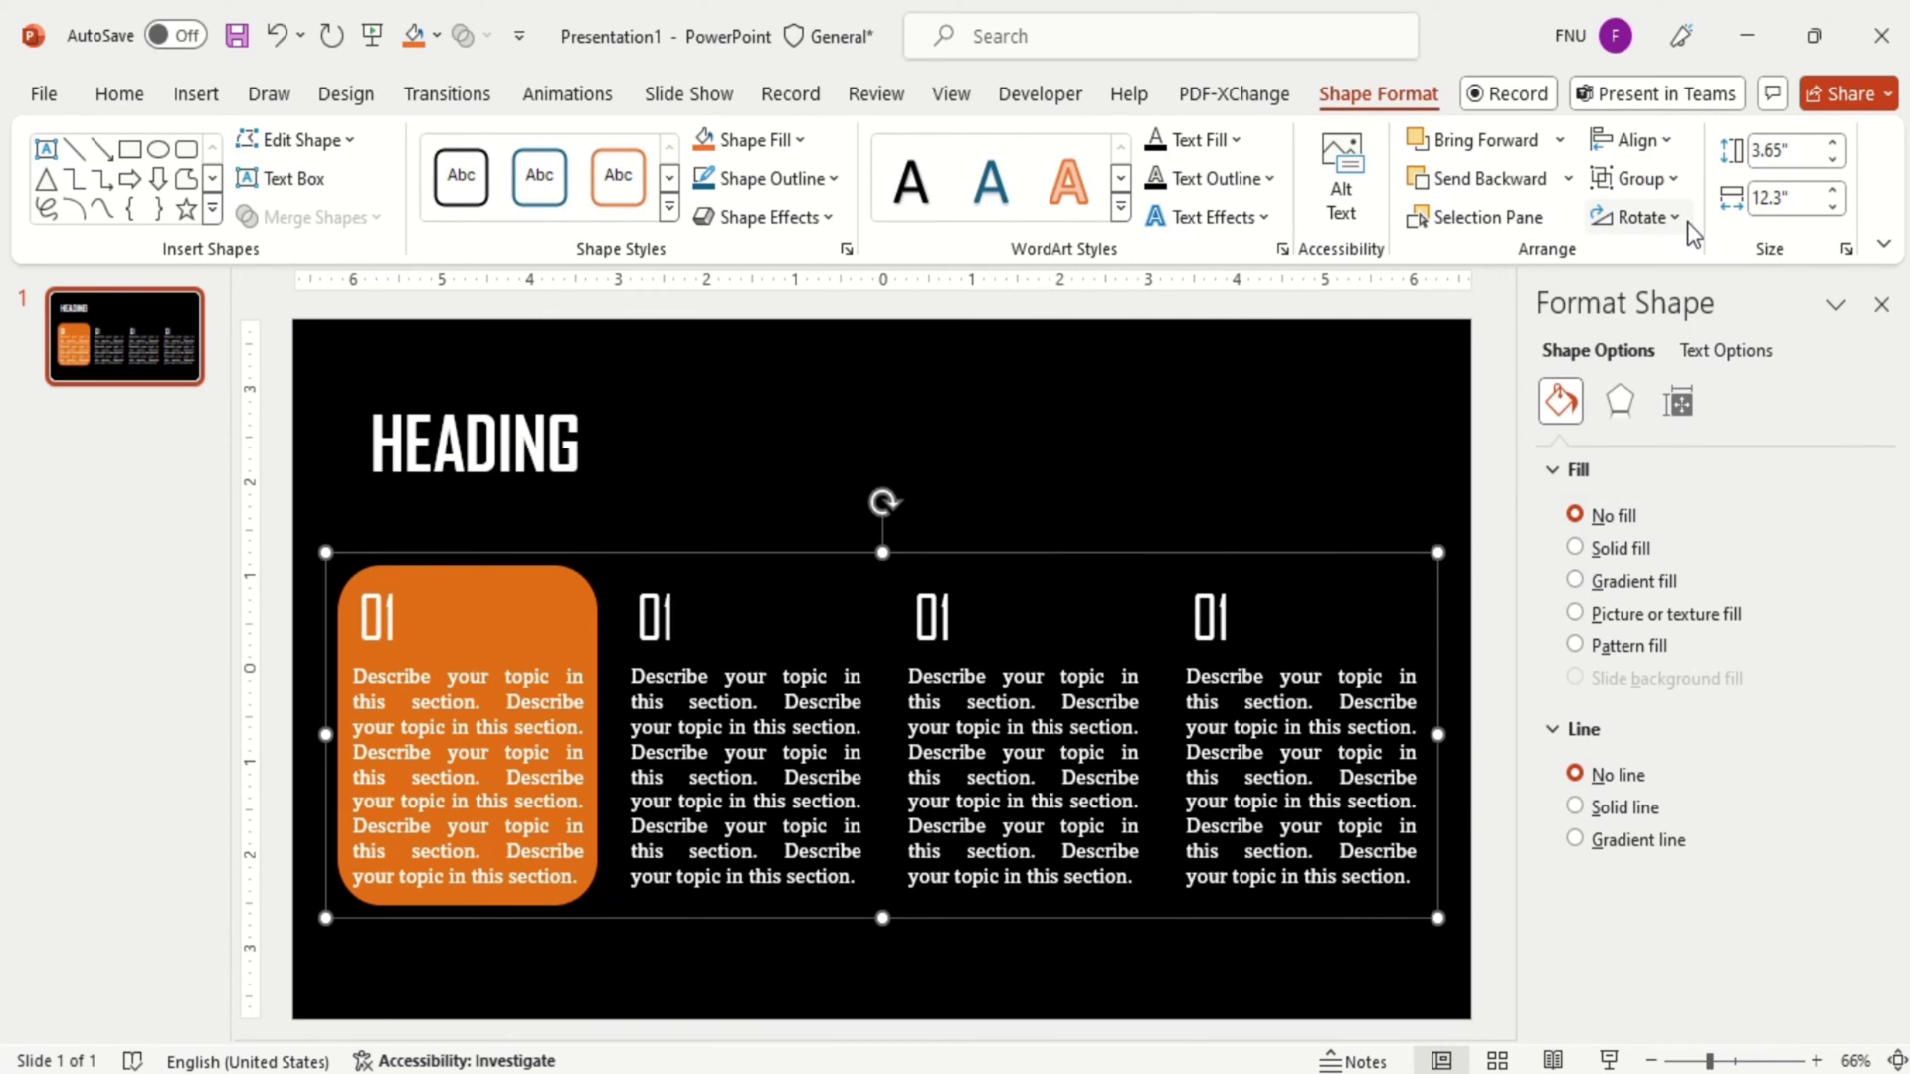
Ungroup them back into four separate column groups
{"action": "right_click", "coordinate": [1386, 549]}
{"action": "mouse_move", "coordinate": [1602, 660]}
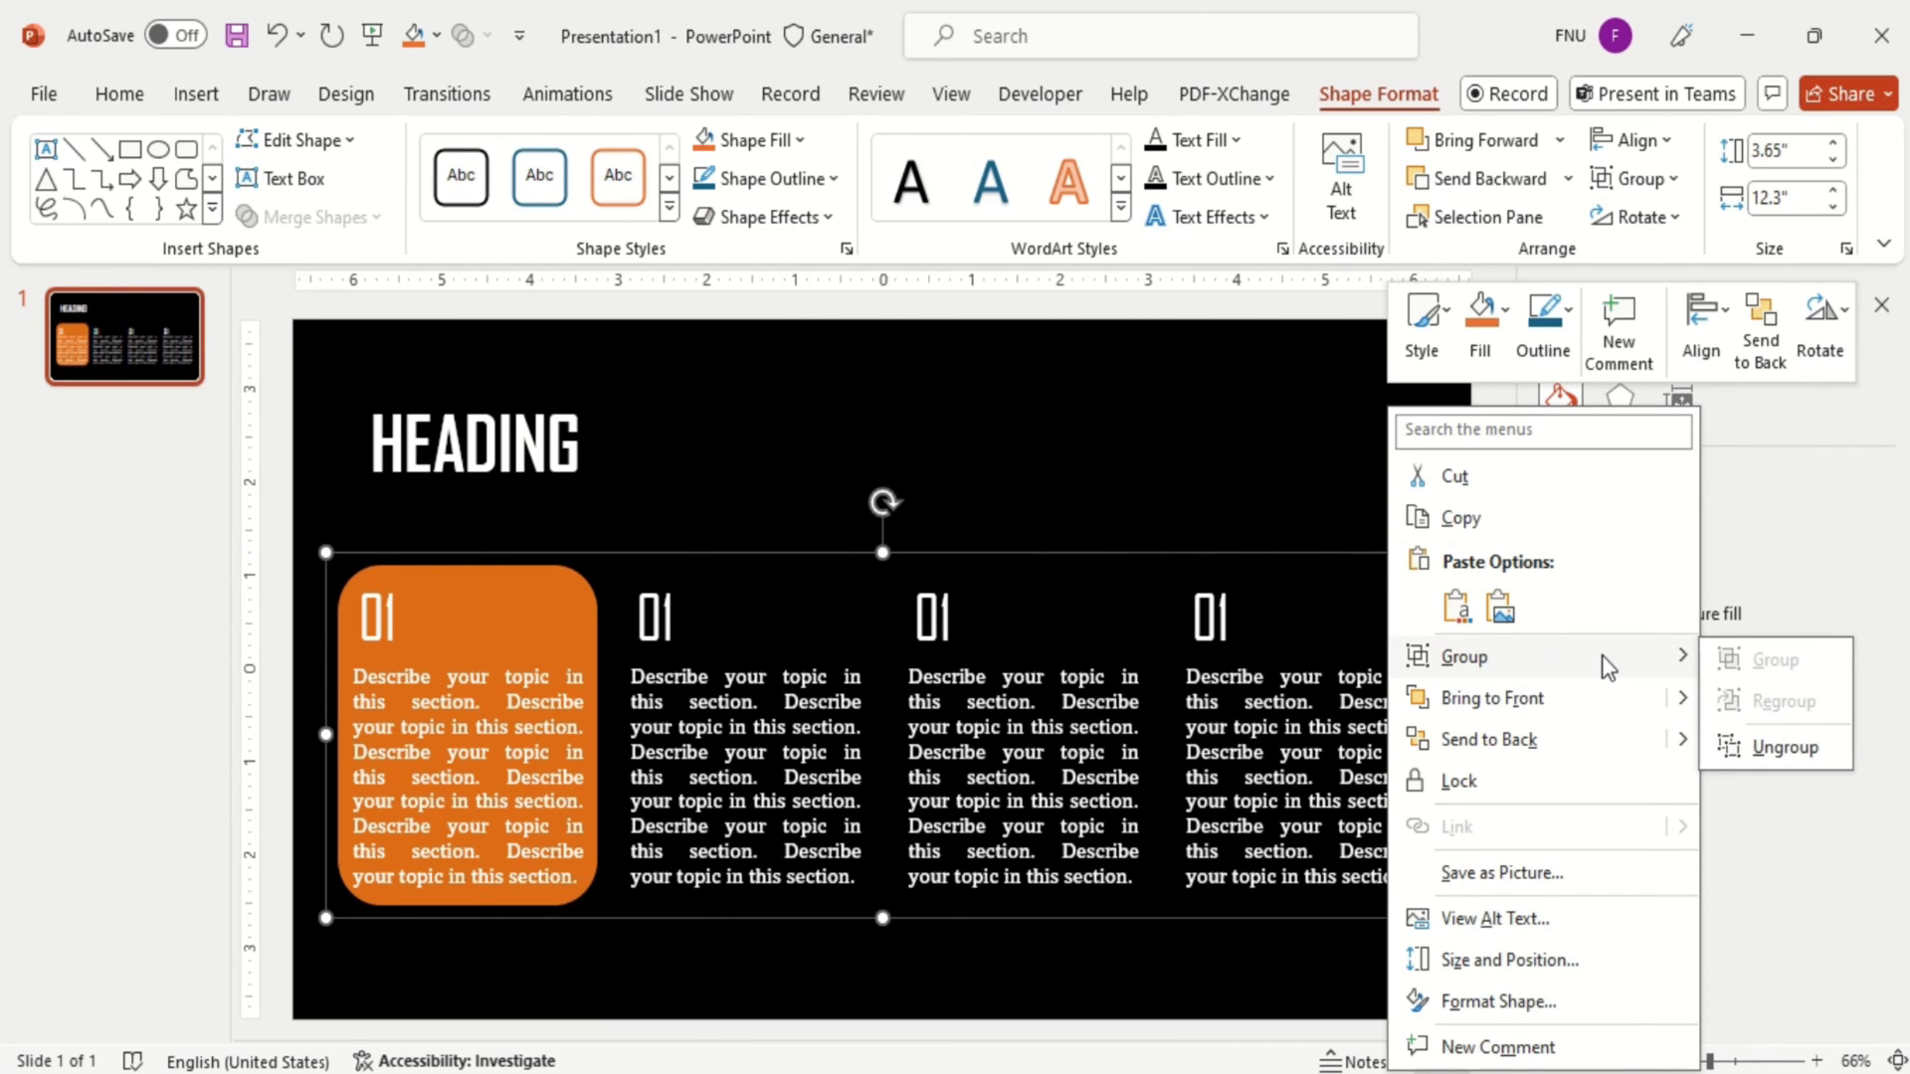
{"action": "left_click", "coordinate": [1770, 746]}
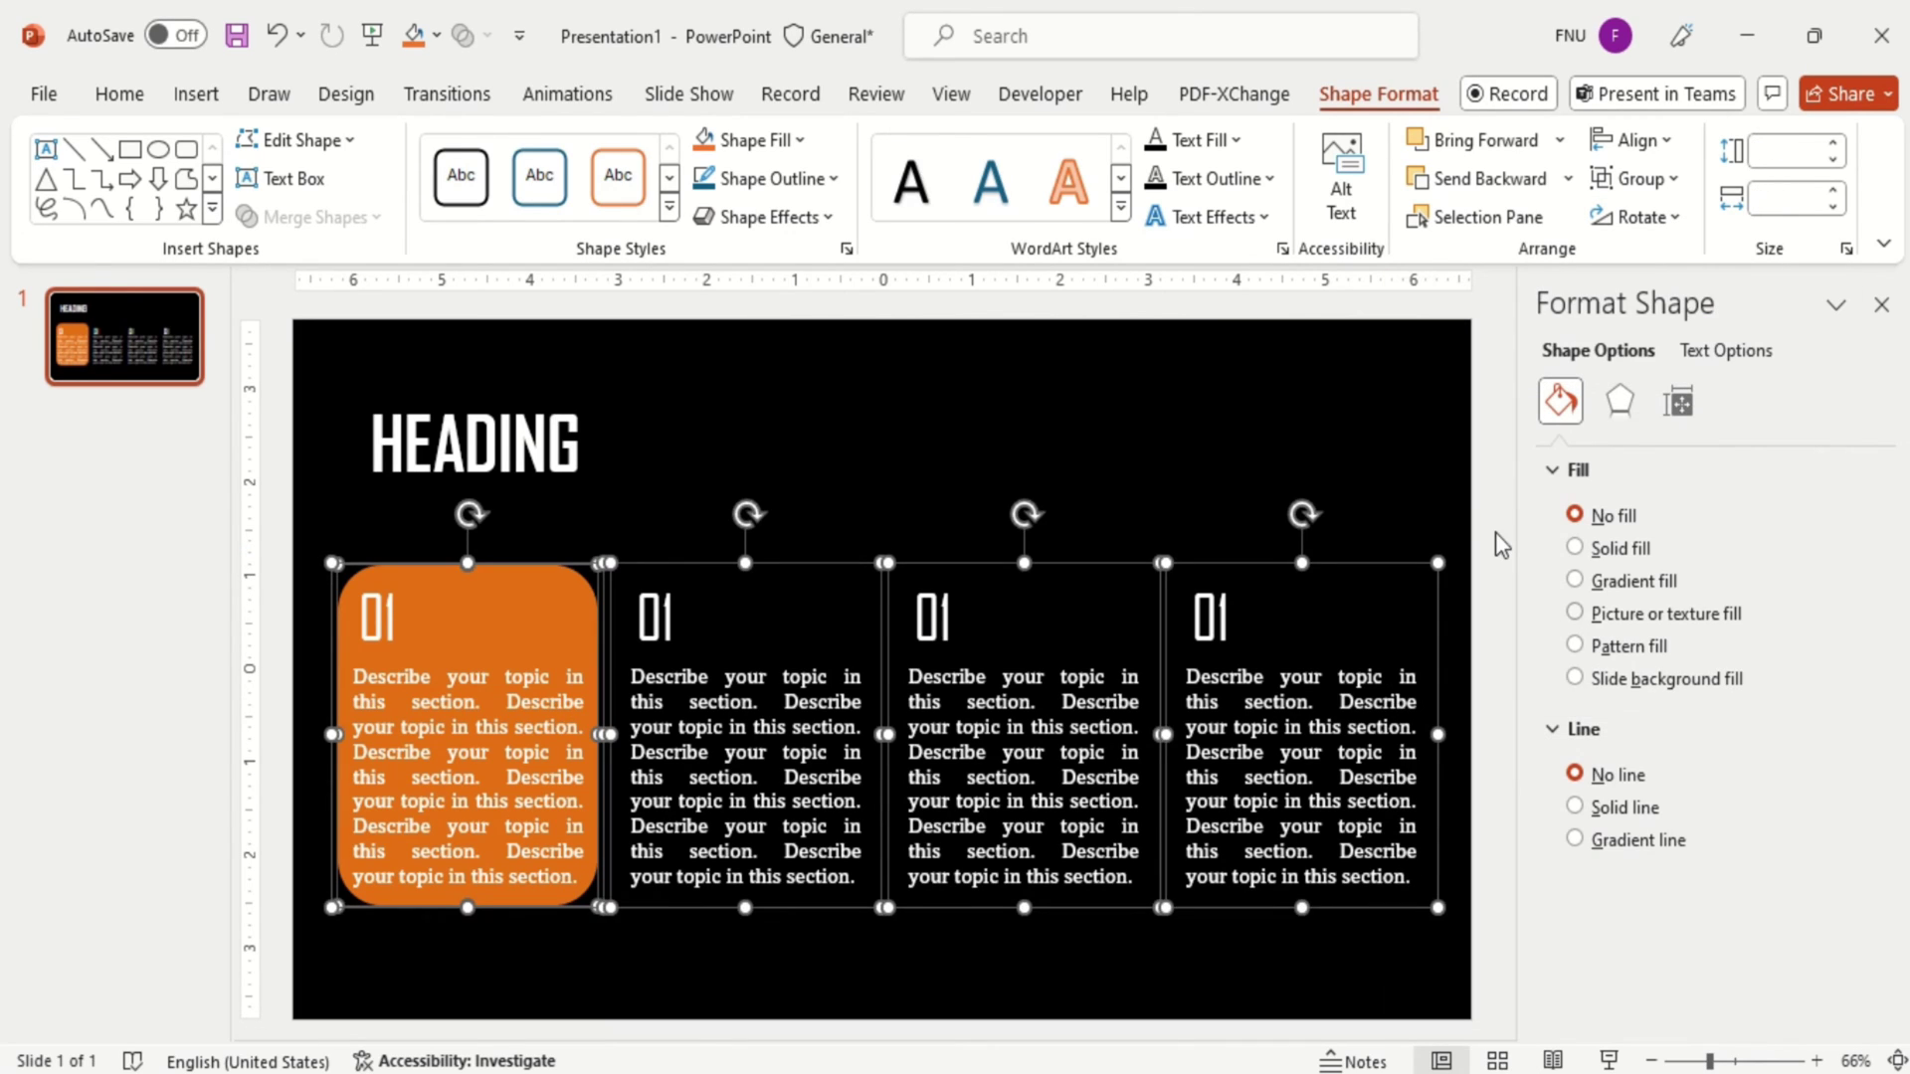
{"action": "left_click", "coordinate": [1446, 478]}
Renumber the second and third columns as 02 and 03, widening their number boxes
{"action": "left_click", "coordinate": [659, 612]}
{"action": "left_click", "coordinate": [659, 612]}
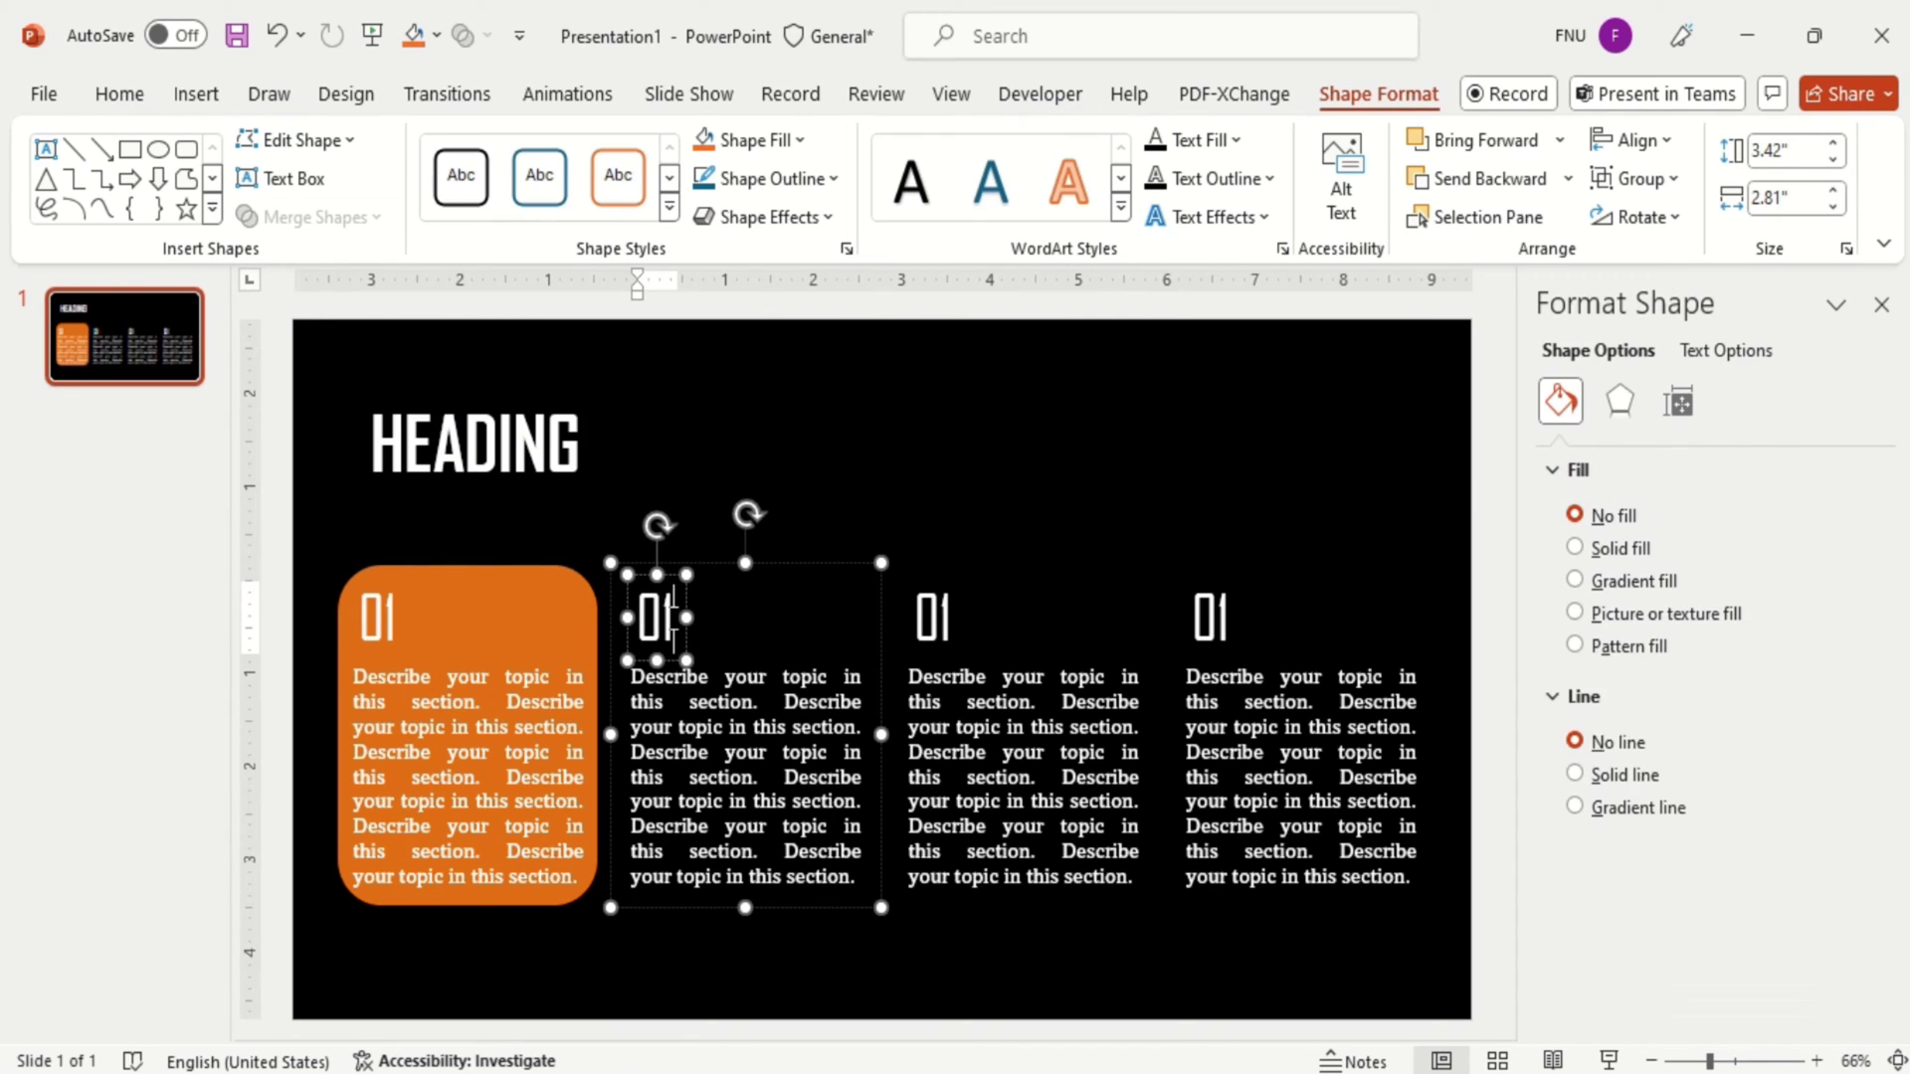
{"action": "mouse_move", "coordinate": [697, 655]}
{"action": "left_mouse_down"}
{"action": "mouse_move", "coordinate": [682, 644]}
{"action": "mouse_move", "coordinate": [714, 647]}
{"action": "left_mouse_up"}
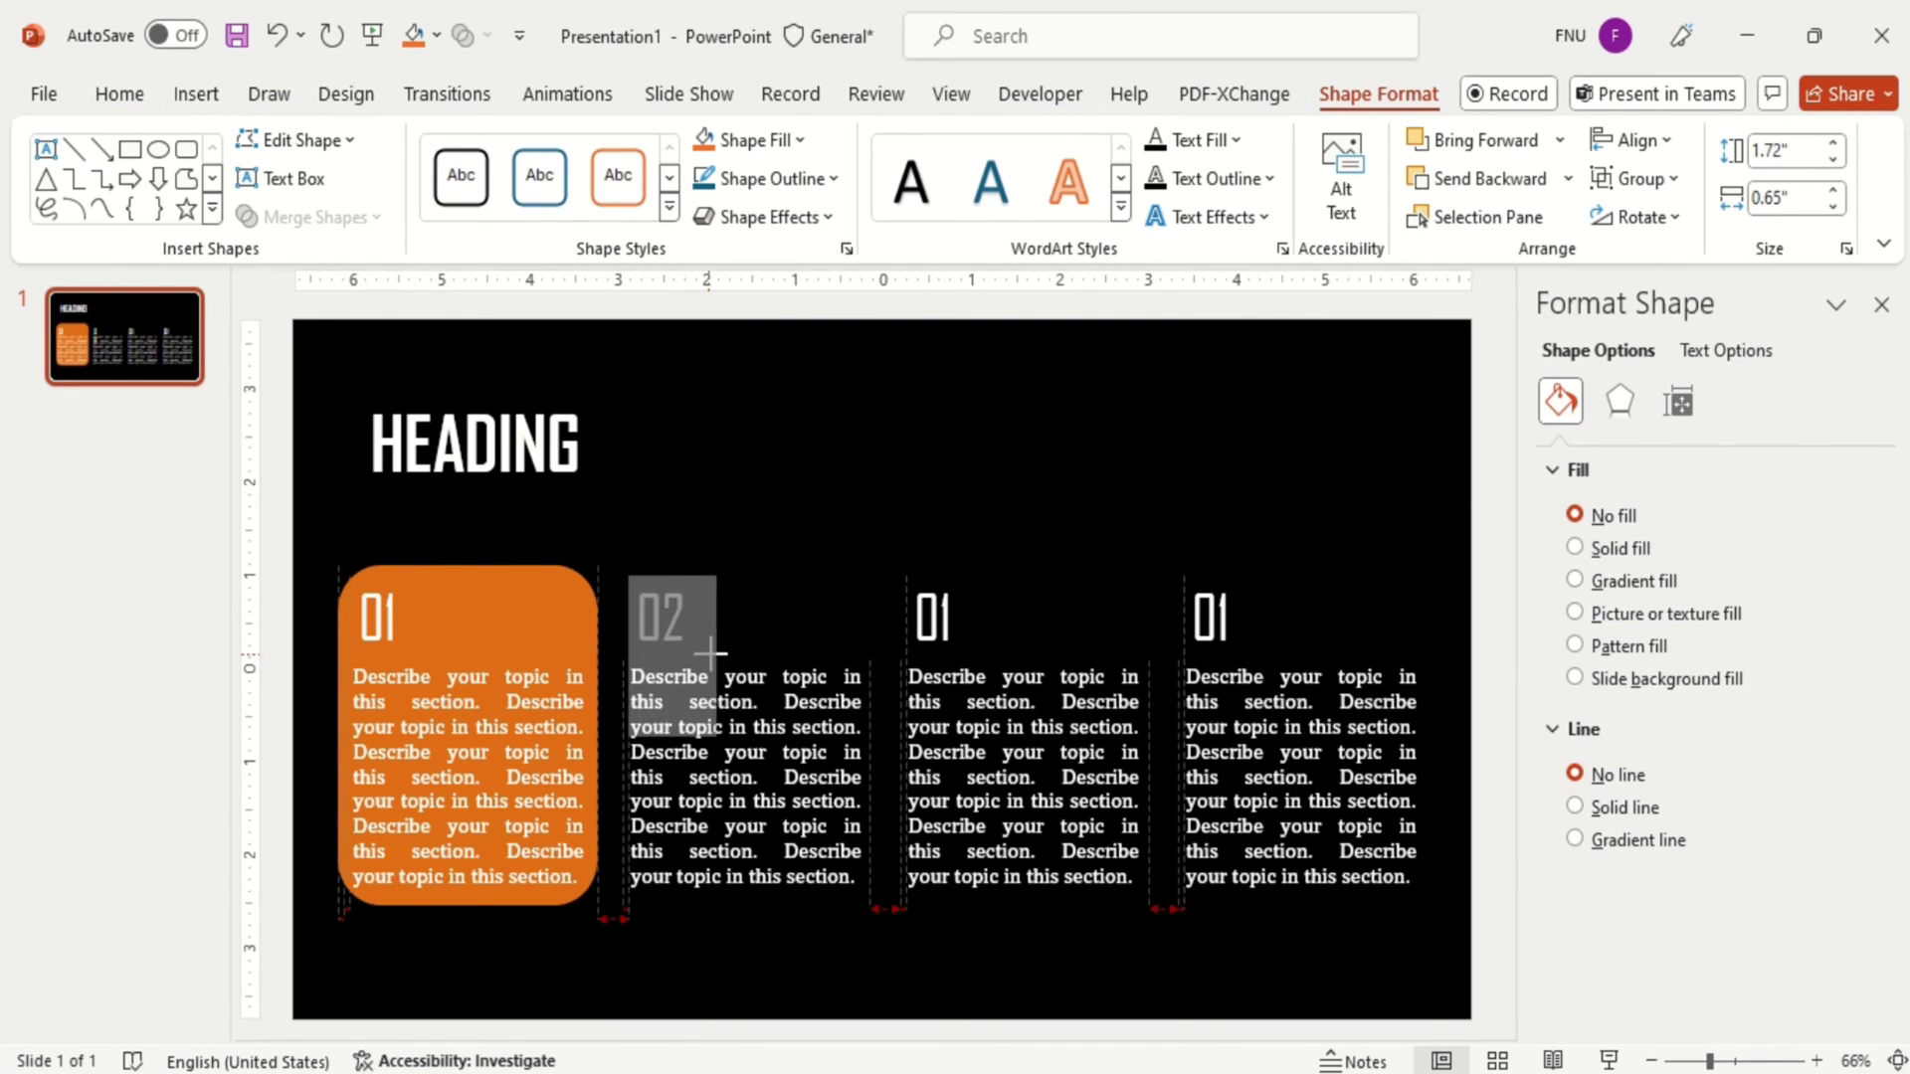
{"action": "left_click", "coordinate": [947, 623]}
{"action": "left_click", "coordinate": [957, 621]}
{"action": "left_click_drag", "start_coordinate": [969, 621], "coordinate": [998, 620]}
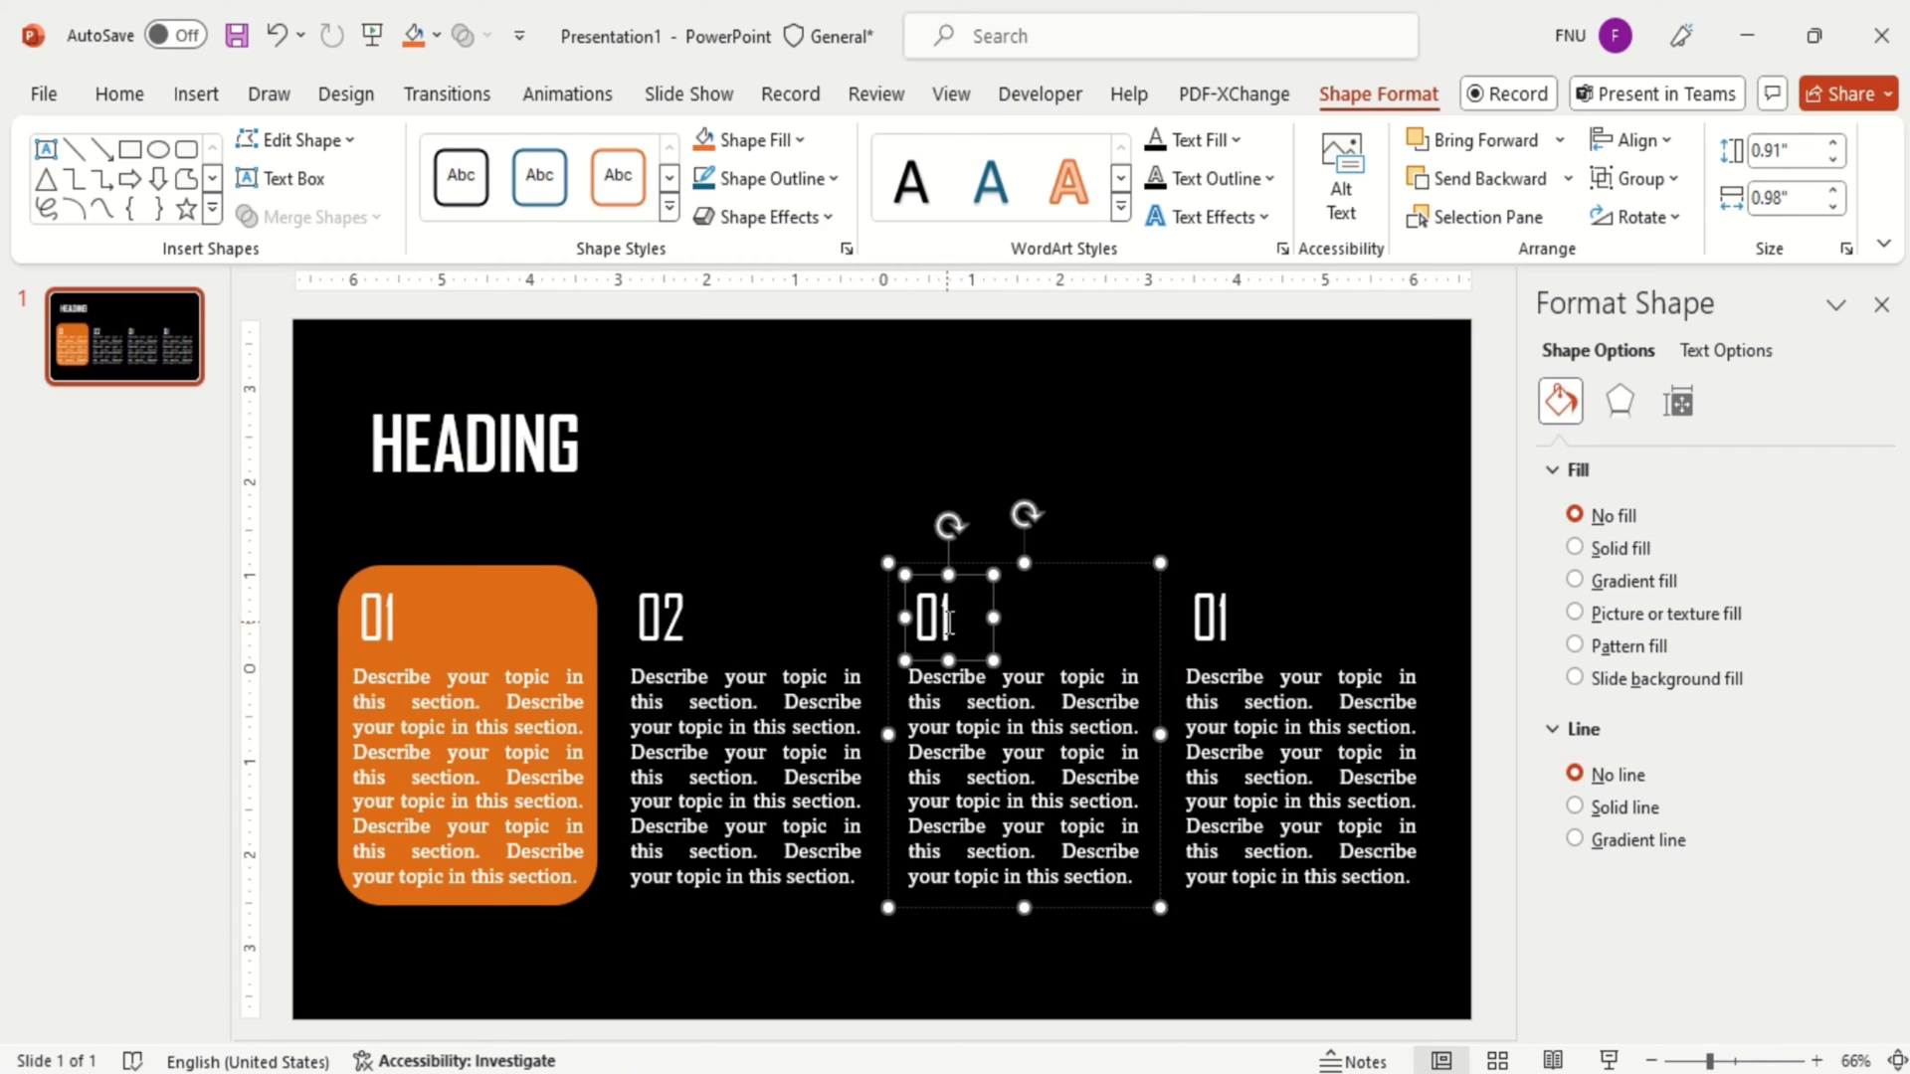
{"action": "key", "text": "BackSpace"}
{"action": "type", "text": "3"}
Renumber the fourth column as 04 and widen its number box
{"action": "left_click", "coordinate": [1217, 609]}
{"action": "left_click", "coordinate": [1218, 608]}
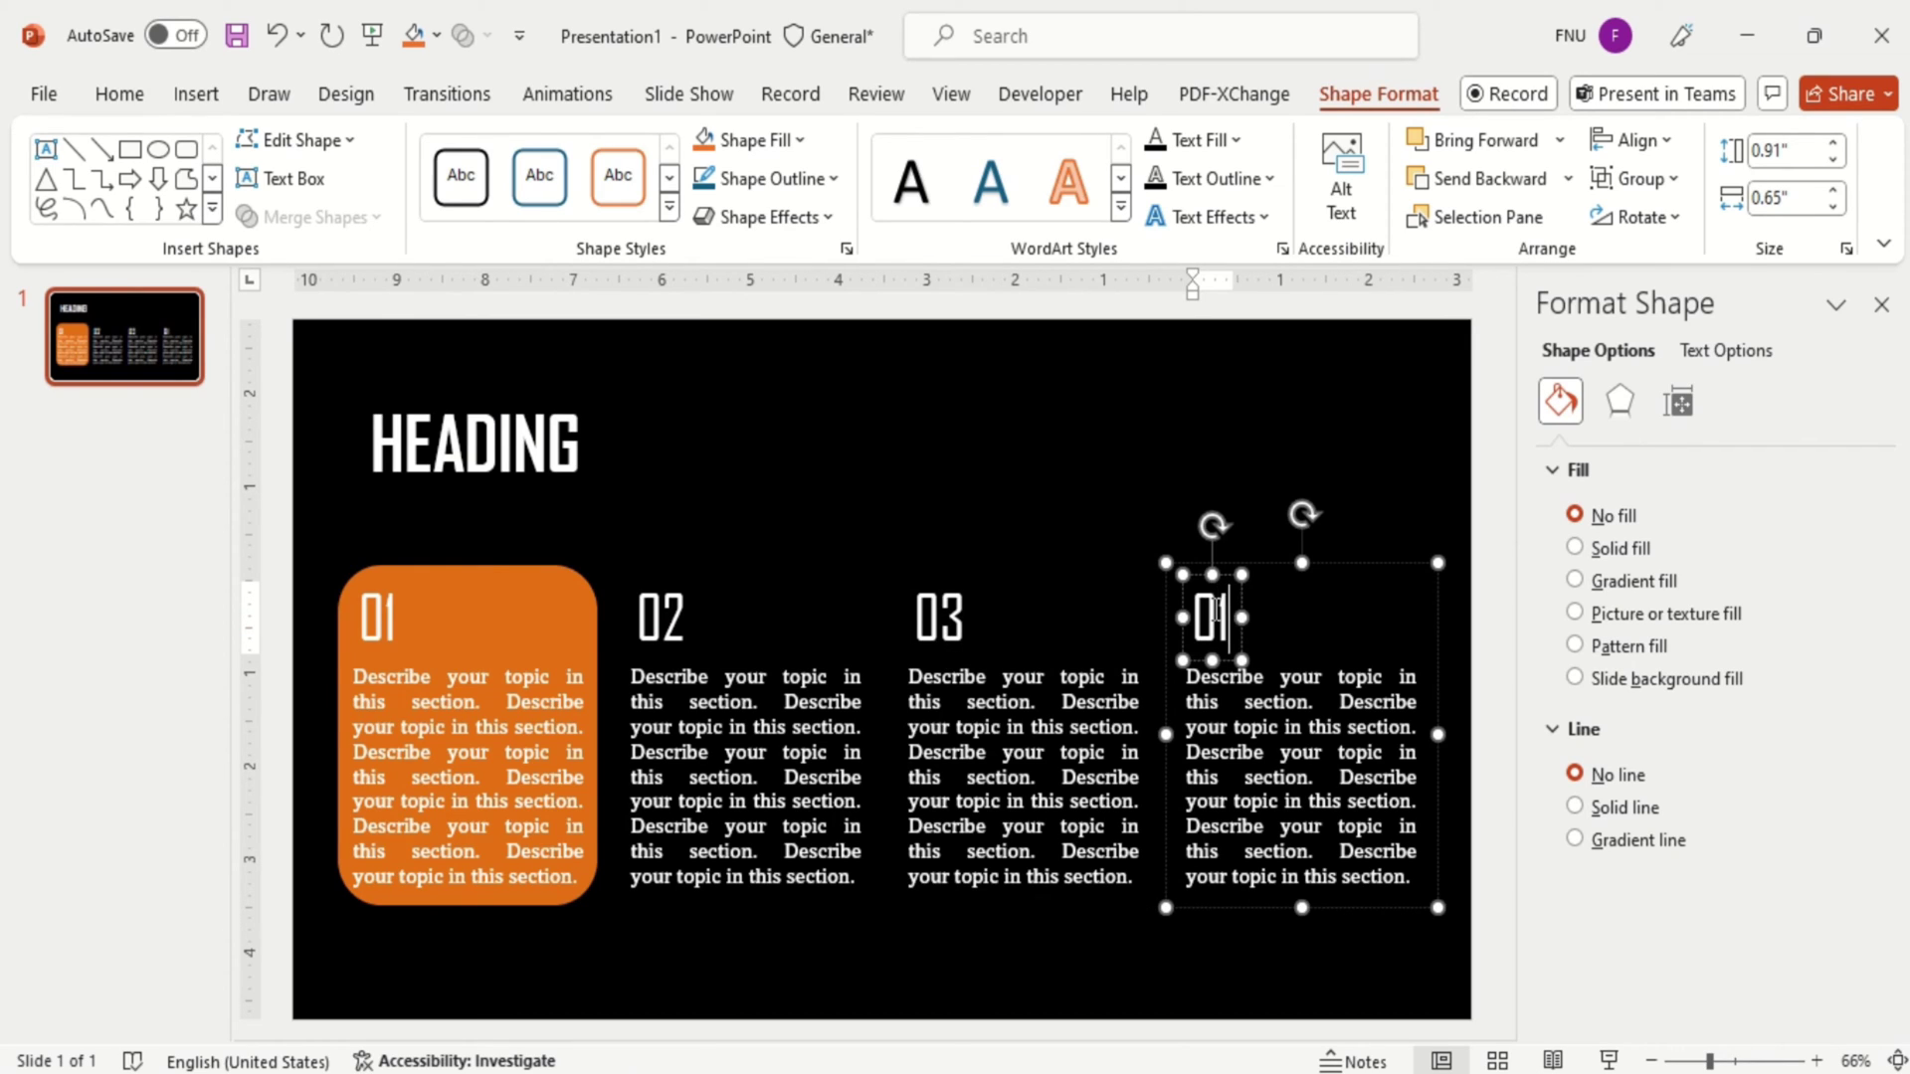
{"action": "key", "text": "BackSpace"}
{"action": "type", "text": "4"}
{"action": "left_click_drag", "start_coordinate": [1248, 658], "coordinate": [1271, 656]}
{"action": "left_click", "coordinate": [725, 600]}
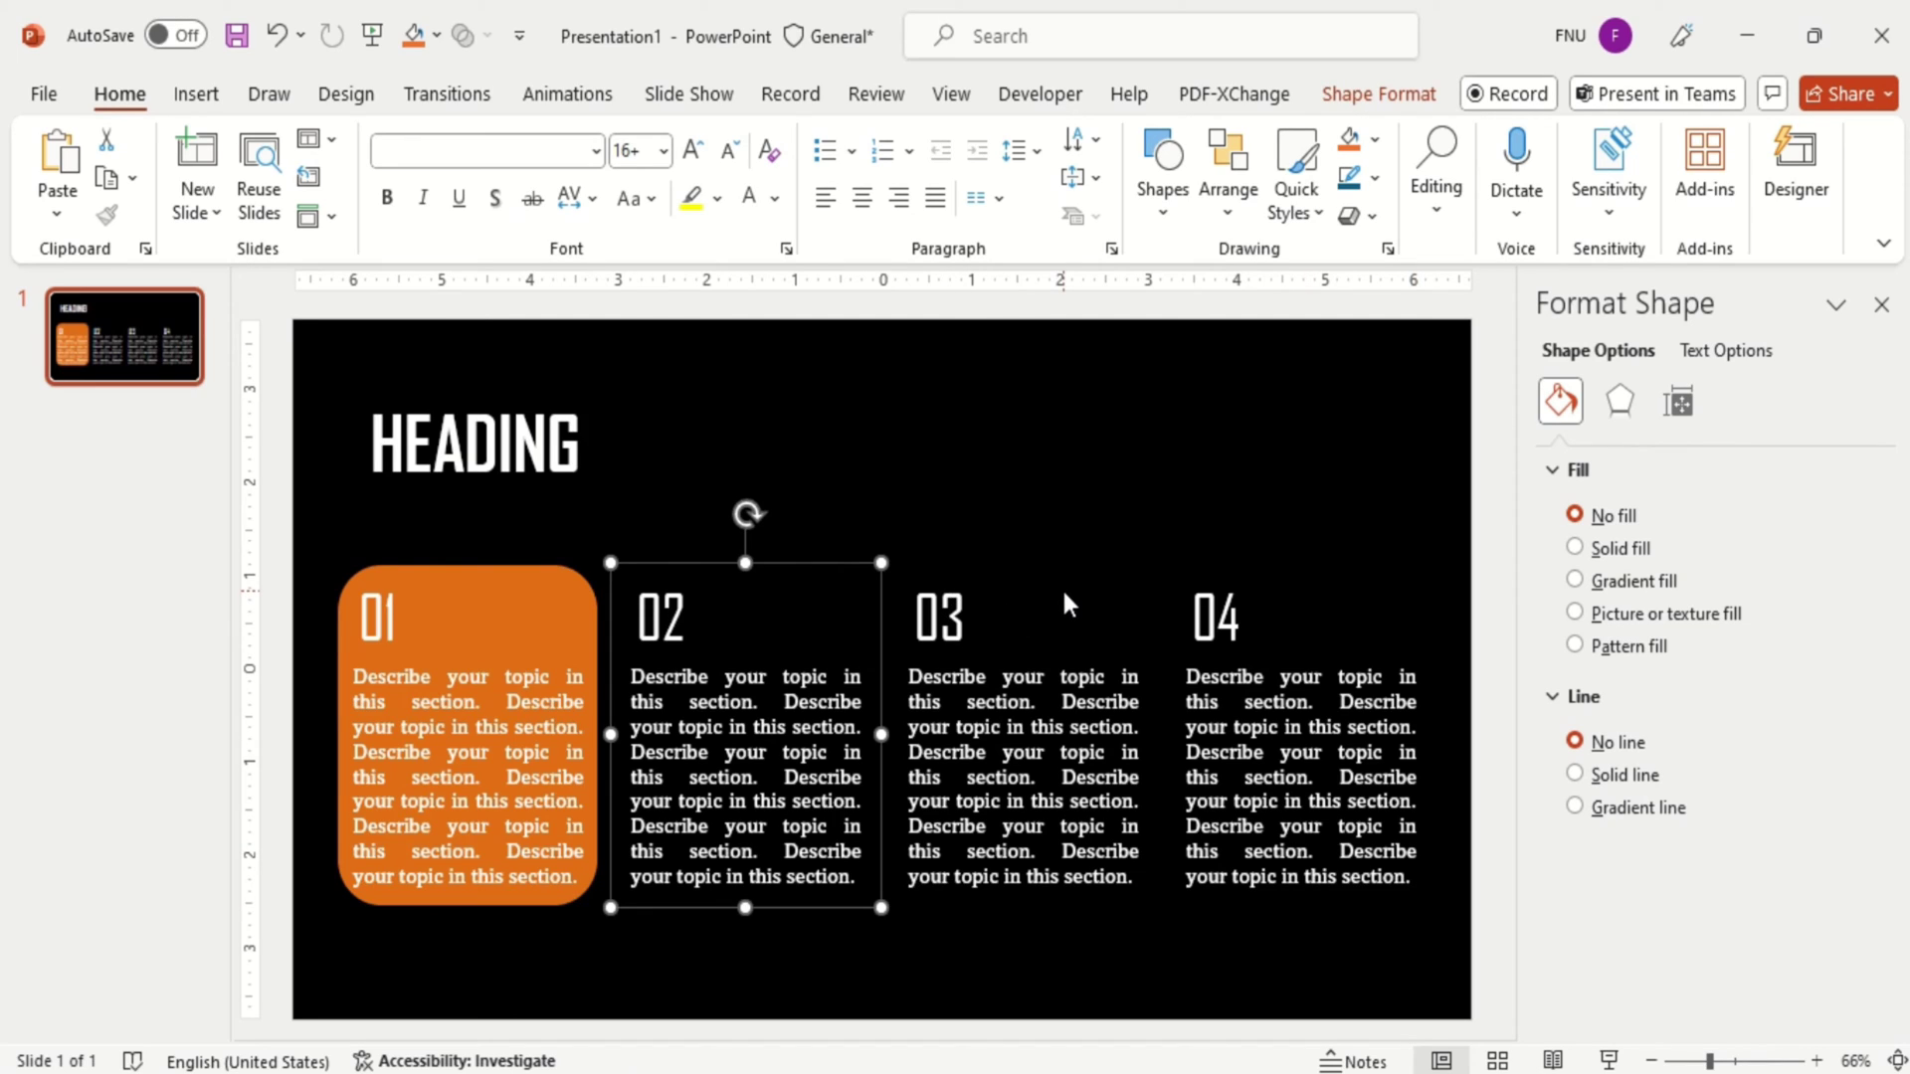
Select columns 02, 03 and 04 together and set their text colour to black
{"action": "left_click", "coordinate": [996, 585], "text": "shift"}
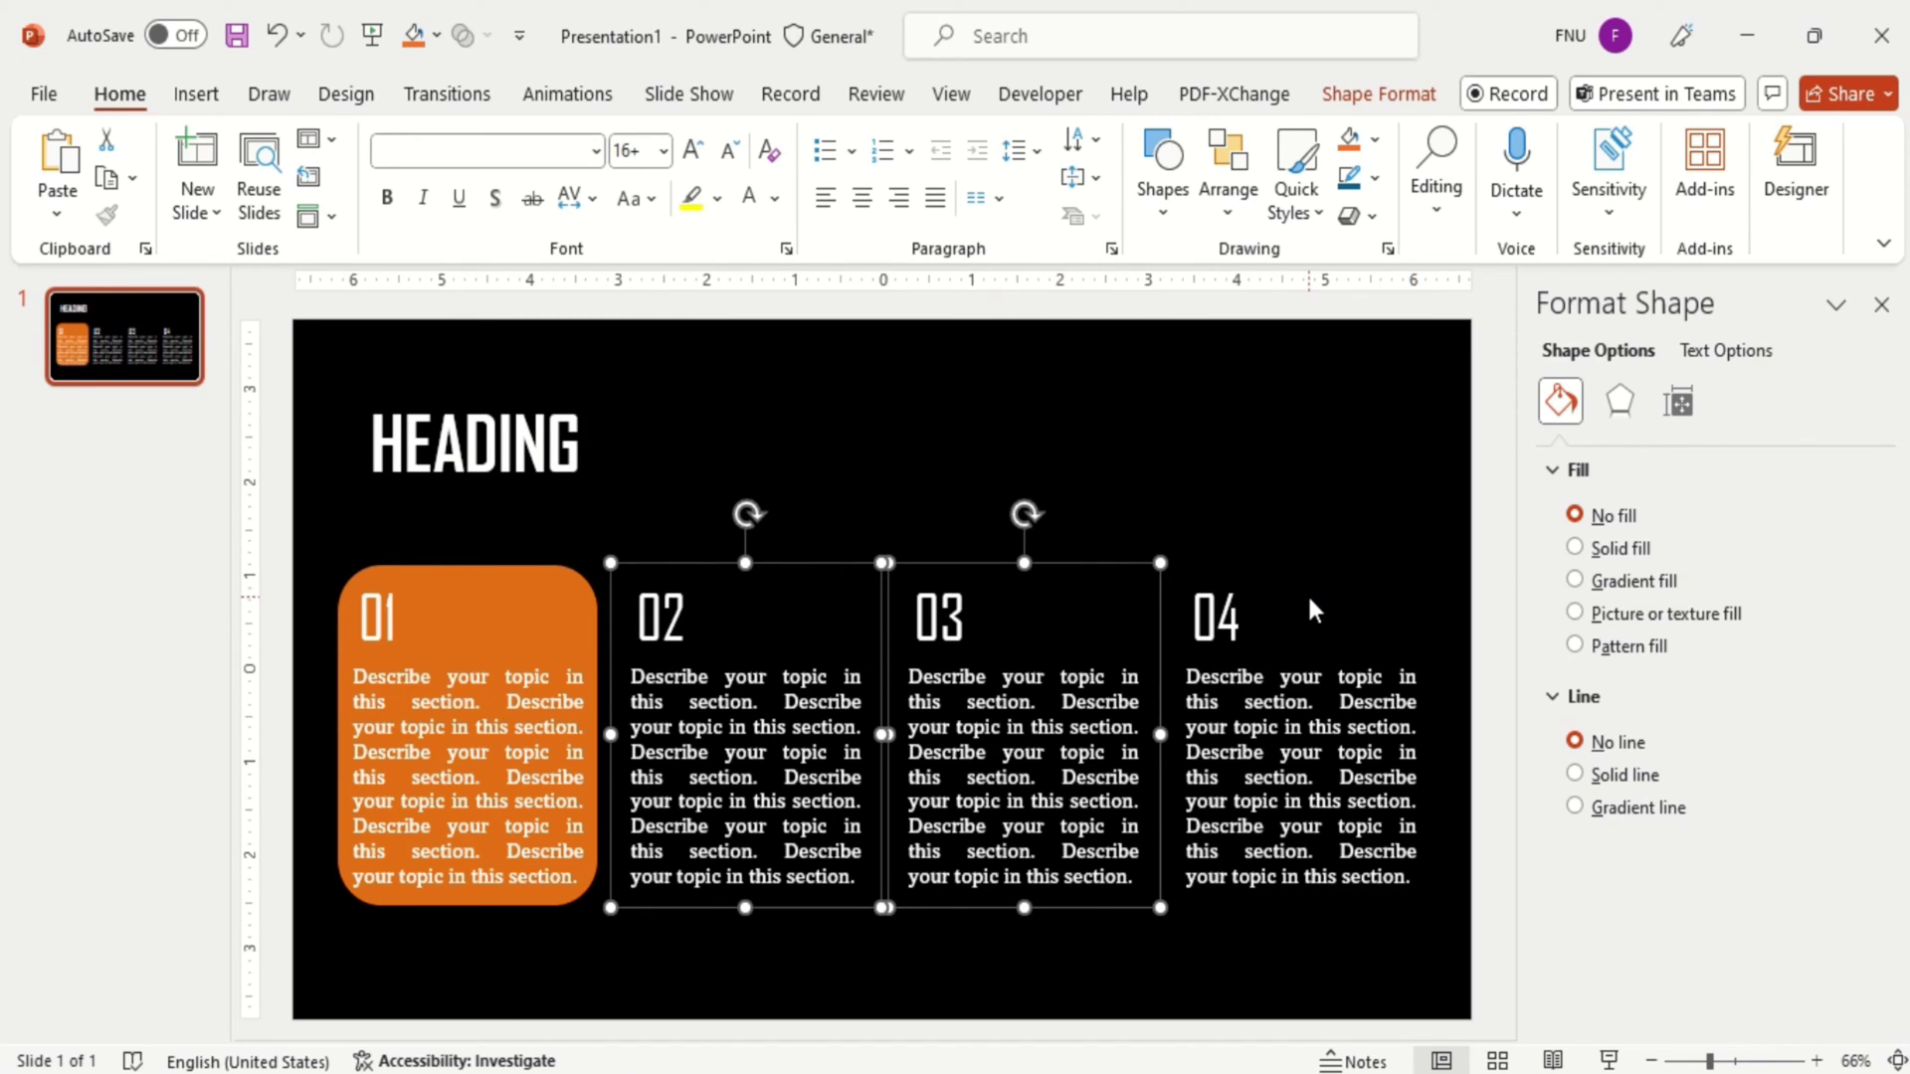
{"action": "left_click", "coordinate": [1268, 606], "text": "shift"}
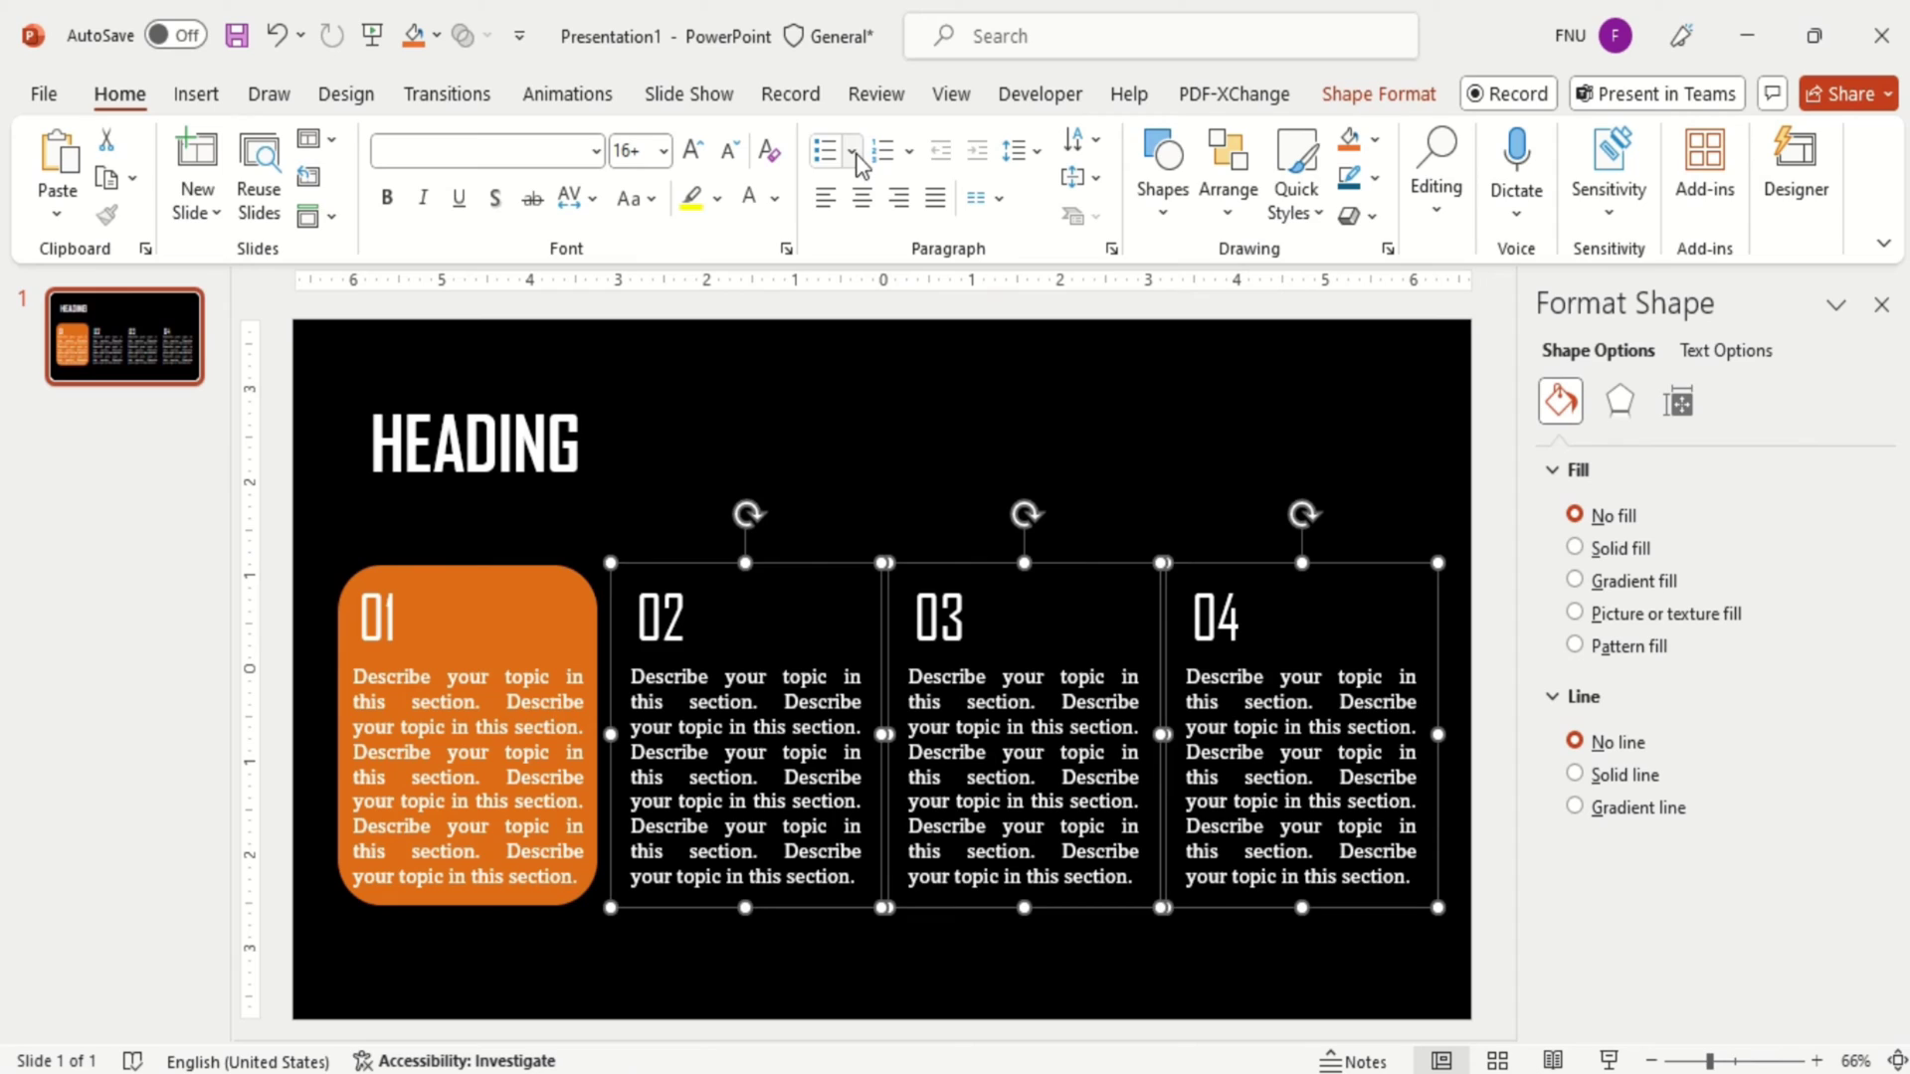
{"action": "left_click", "coordinate": [775, 198]}
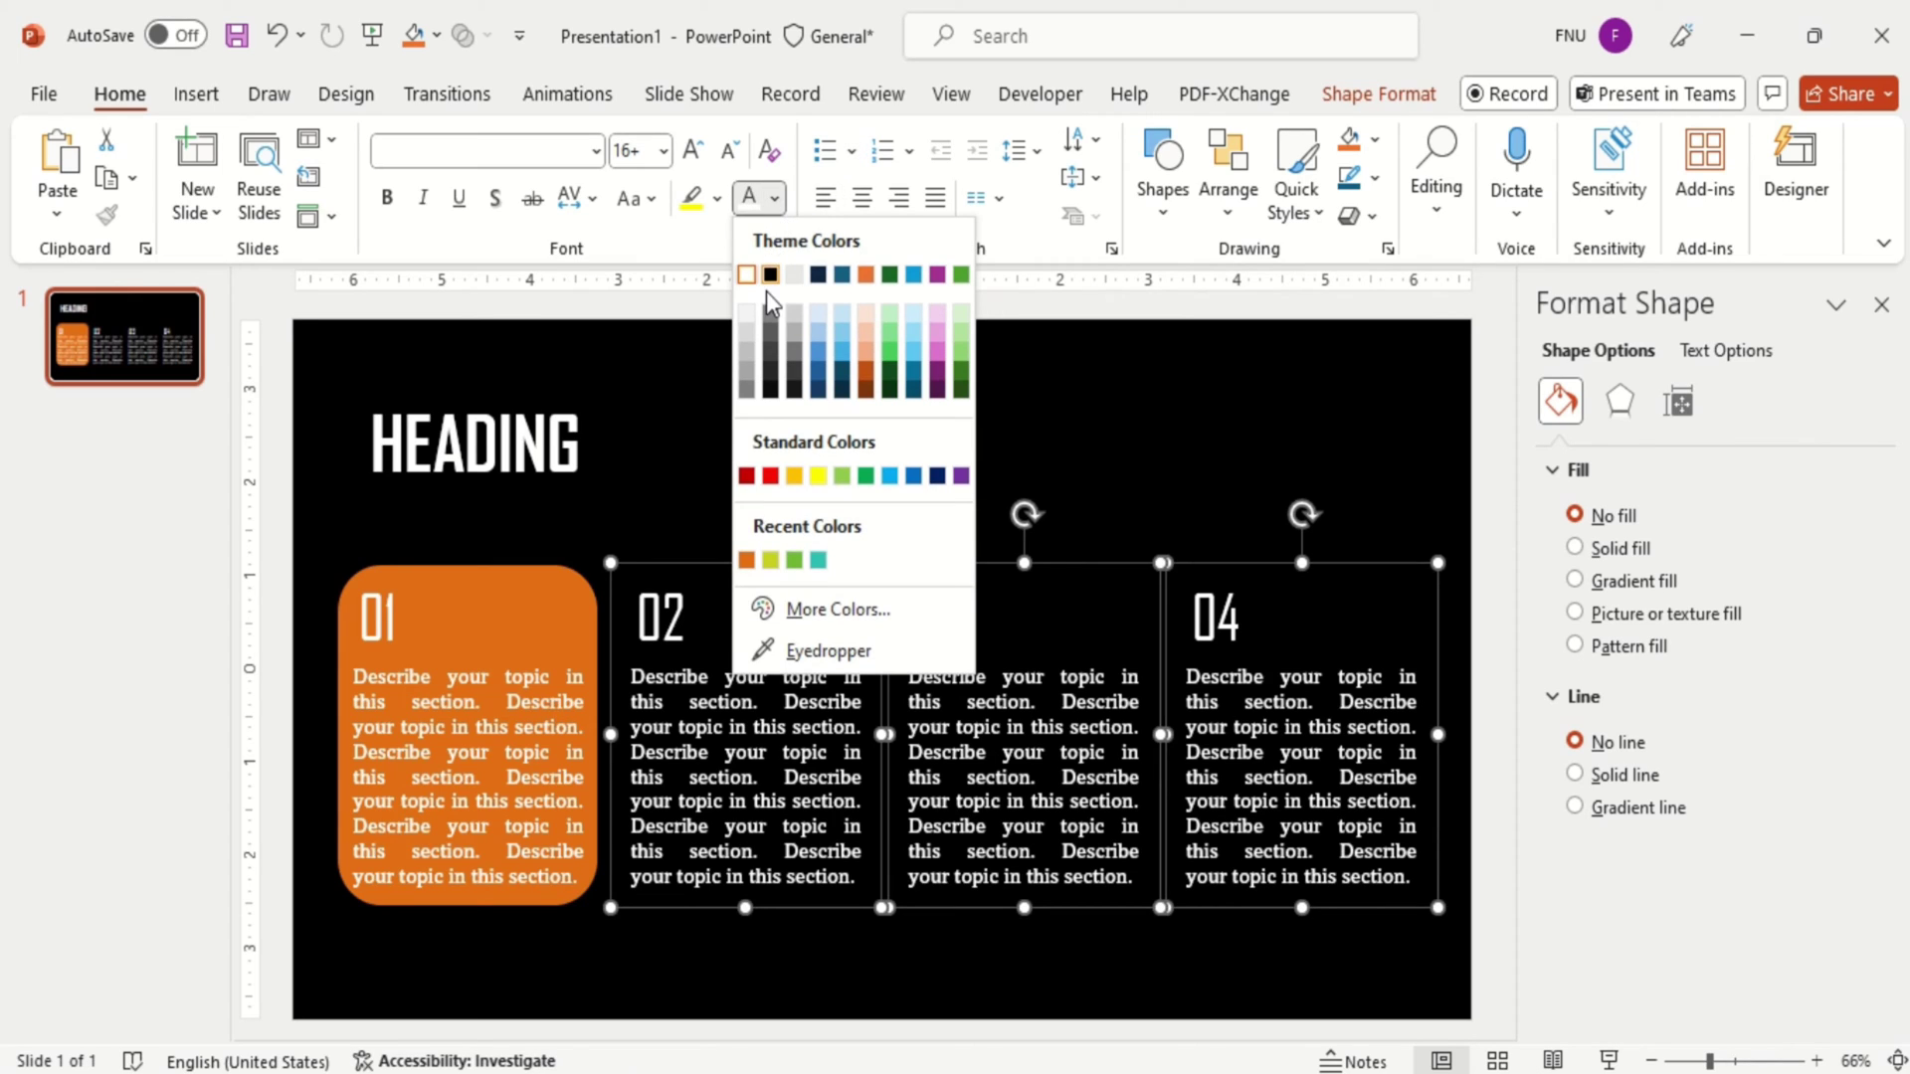
{"action": "left_click", "coordinate": [771, 278]}
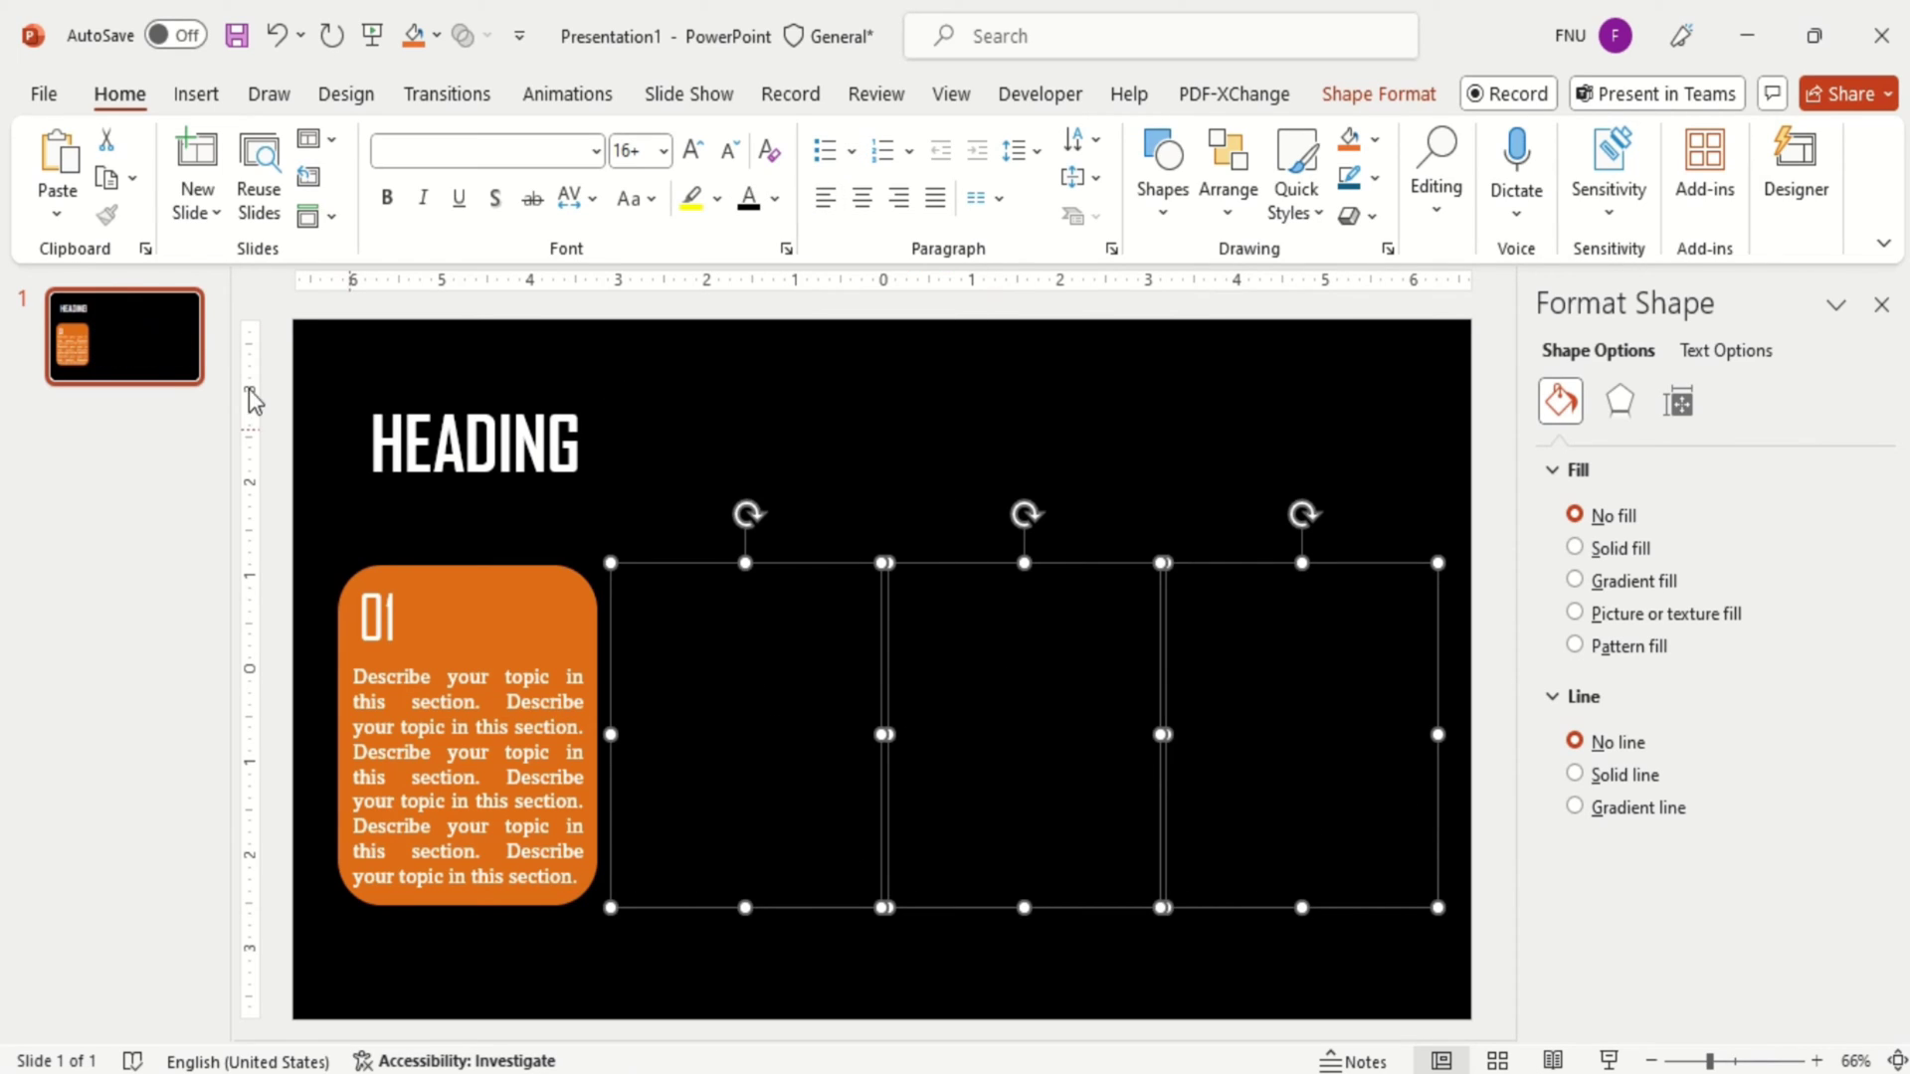
Duplicate slide 1 as slide 2 and make the 02 column's text white
{"action": "left_click", "coordinate": [137, 346]}
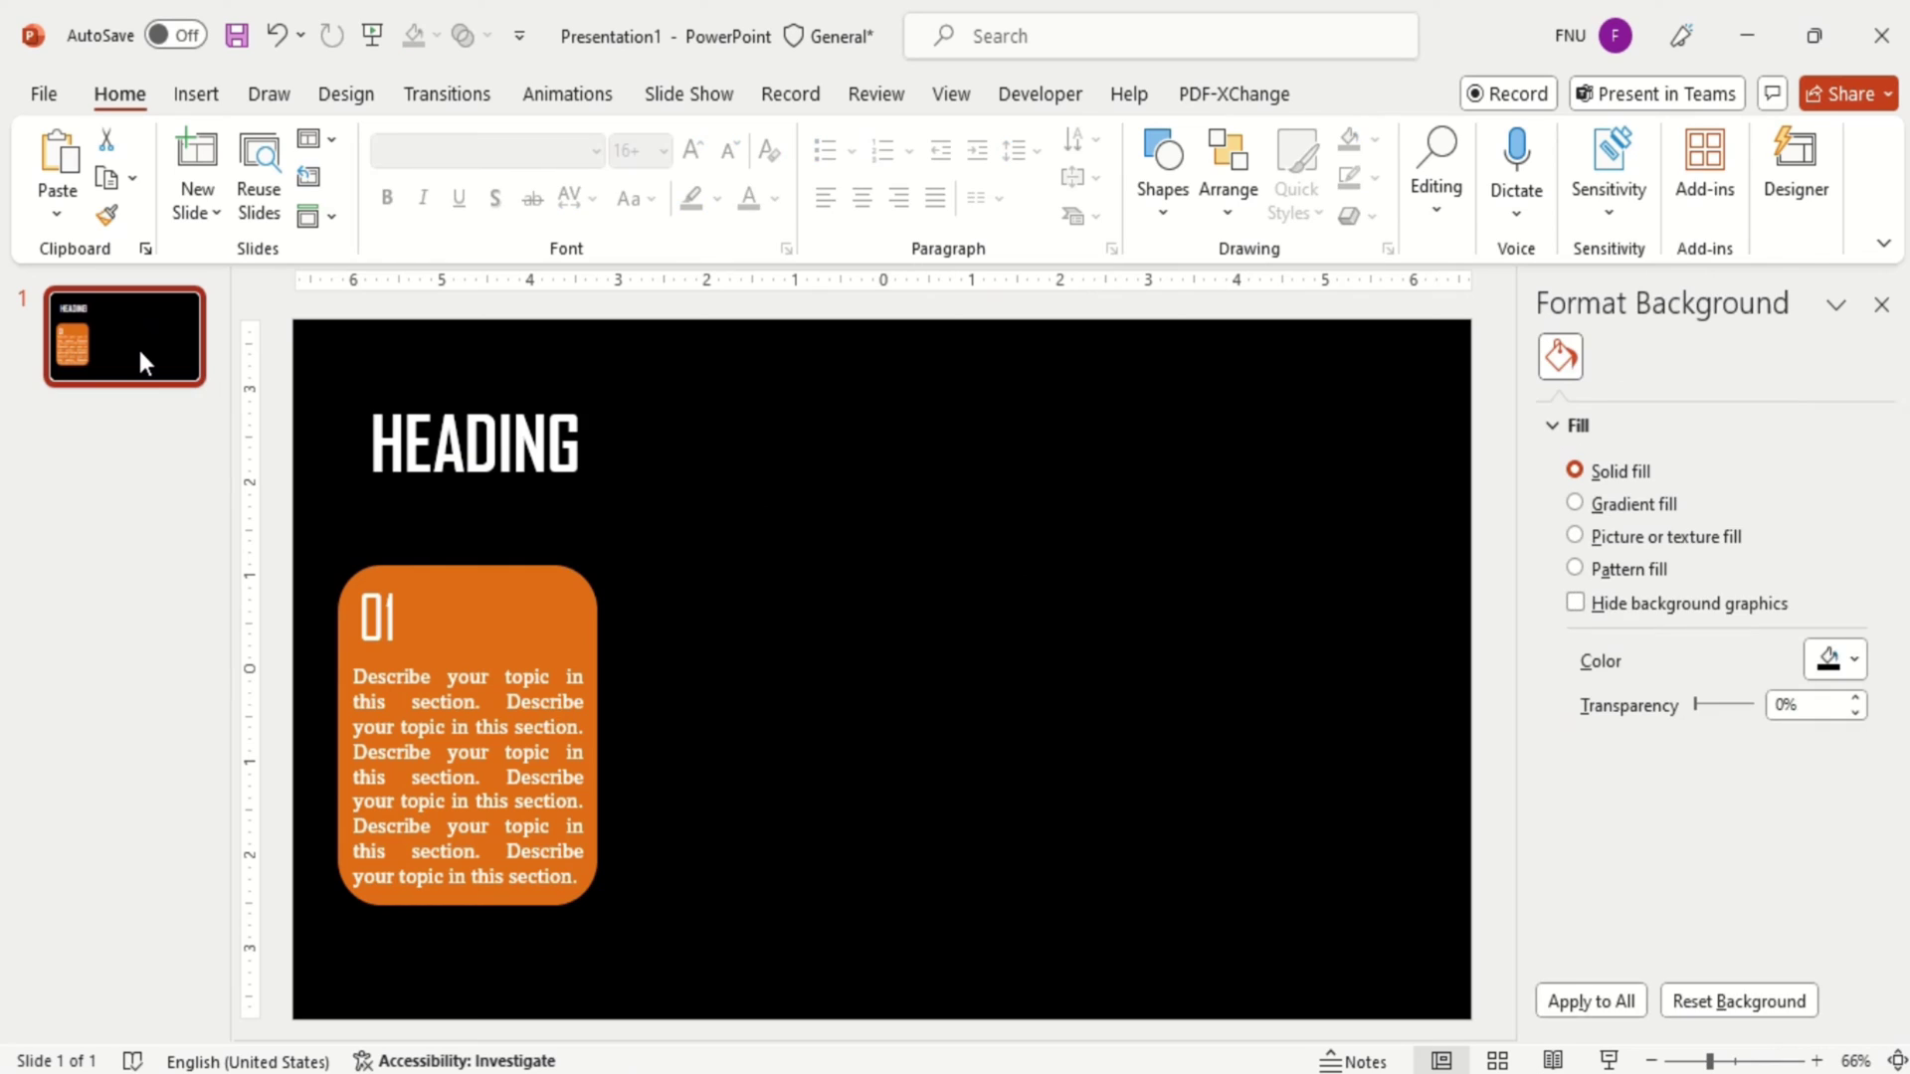
{"action": "key", "text": "ctrl+d"}
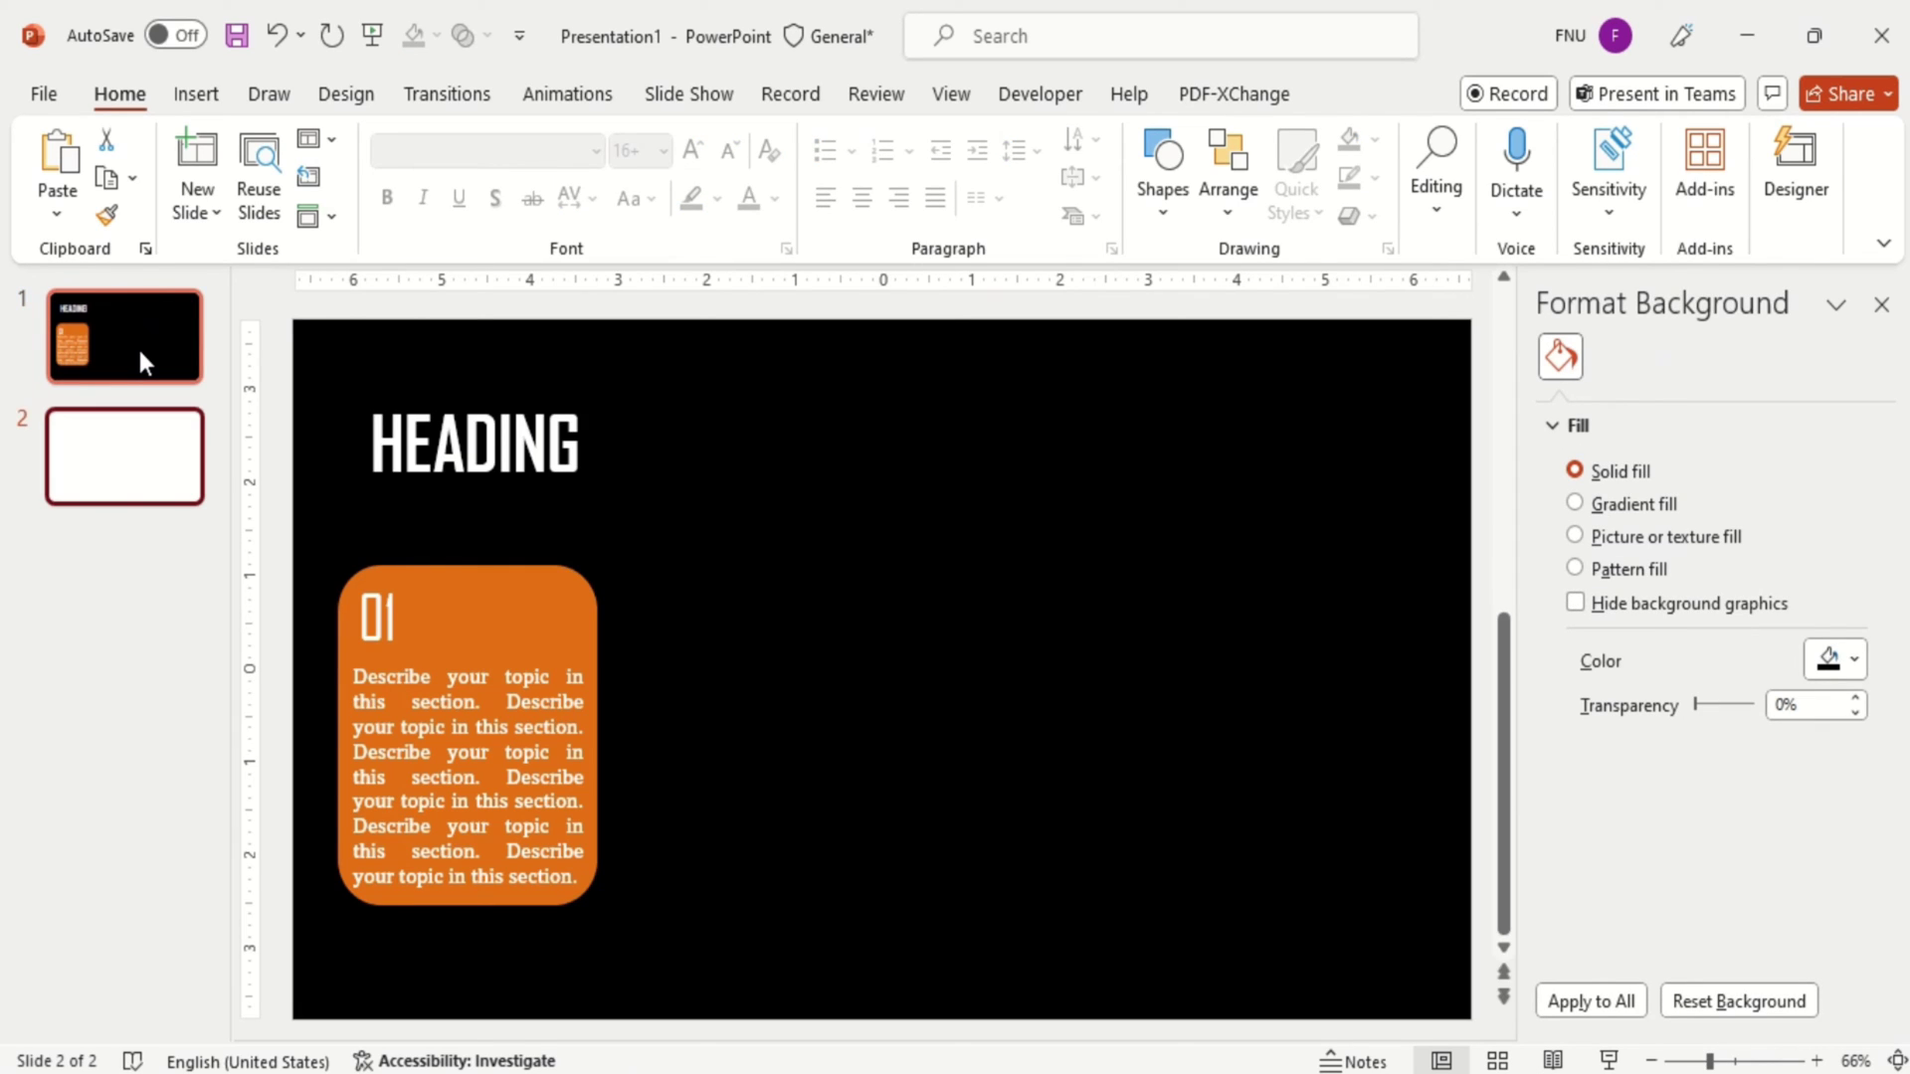
{"action": "left_click", "coordinate": [636, 616]}
{"action": "left_click", "coordinate": [774, 198]}
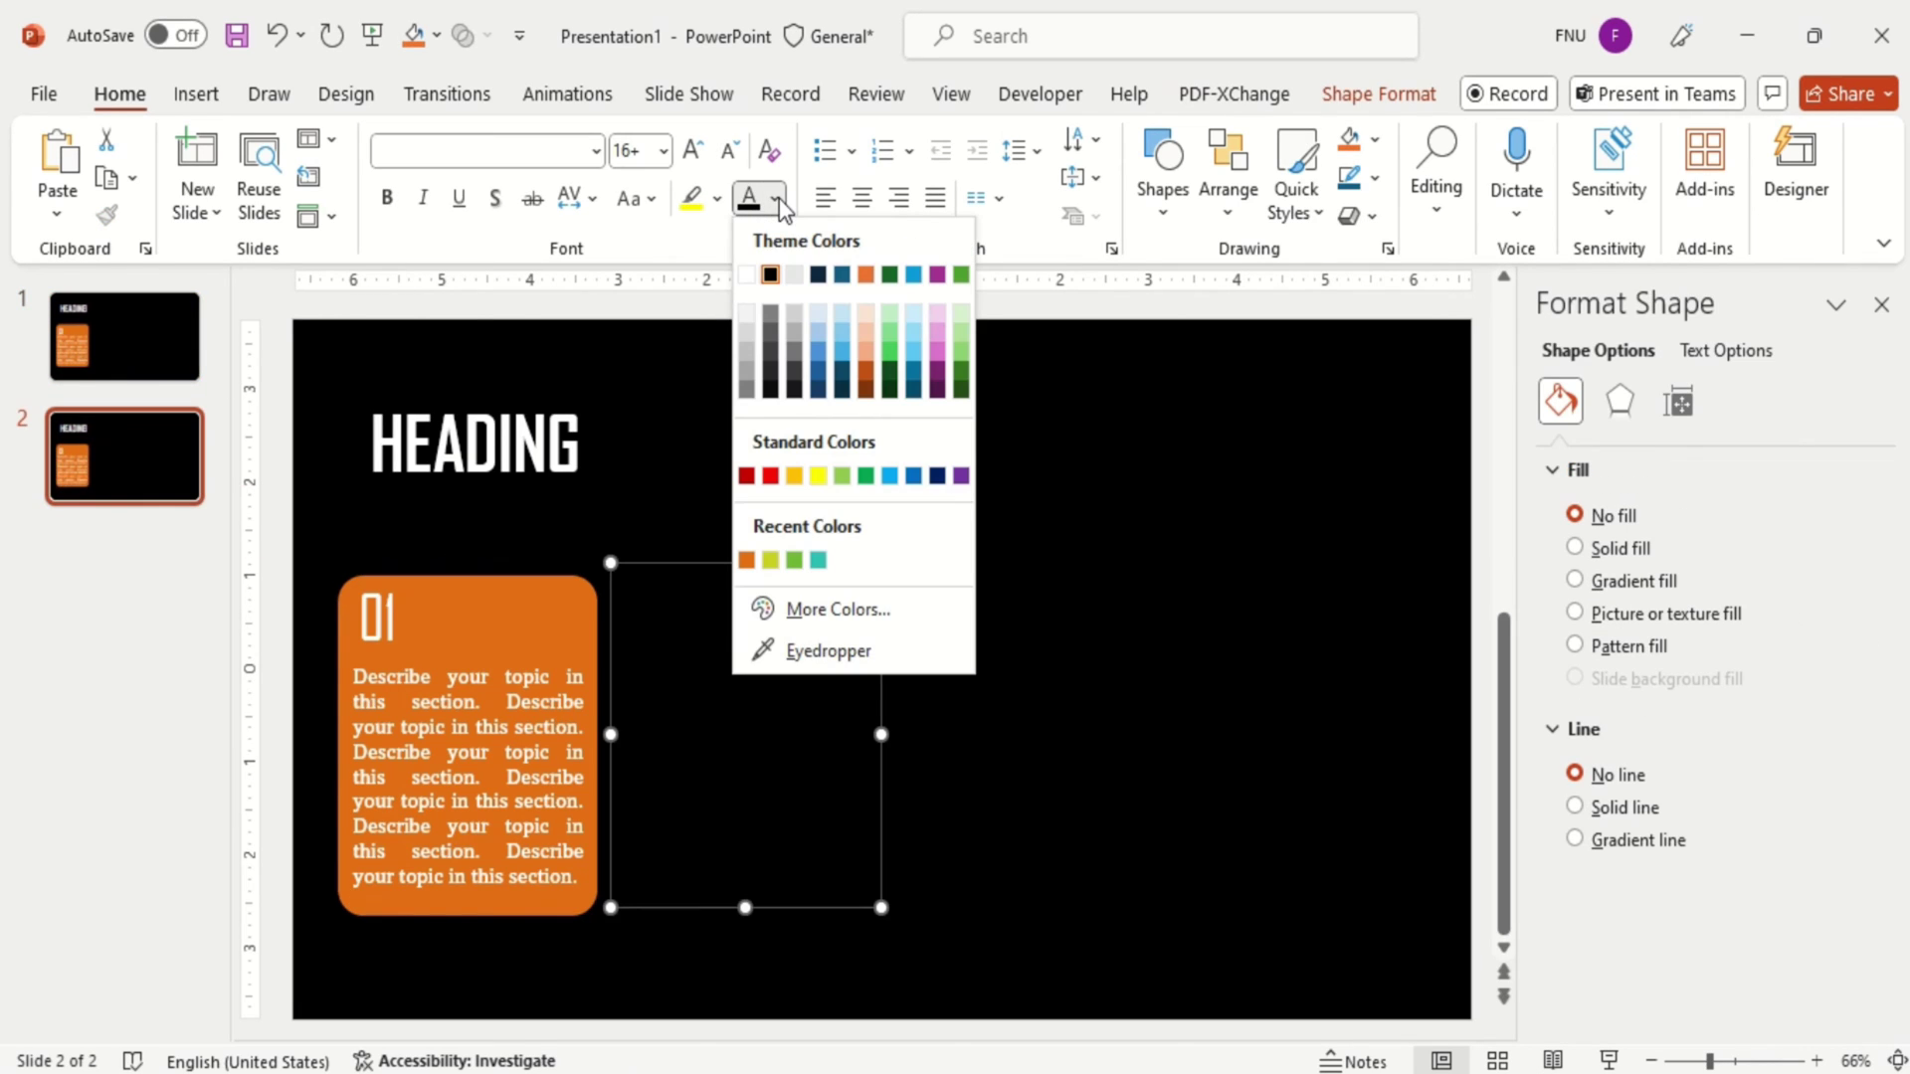
{"action": "left_click", "coordinate": [748, 270]}
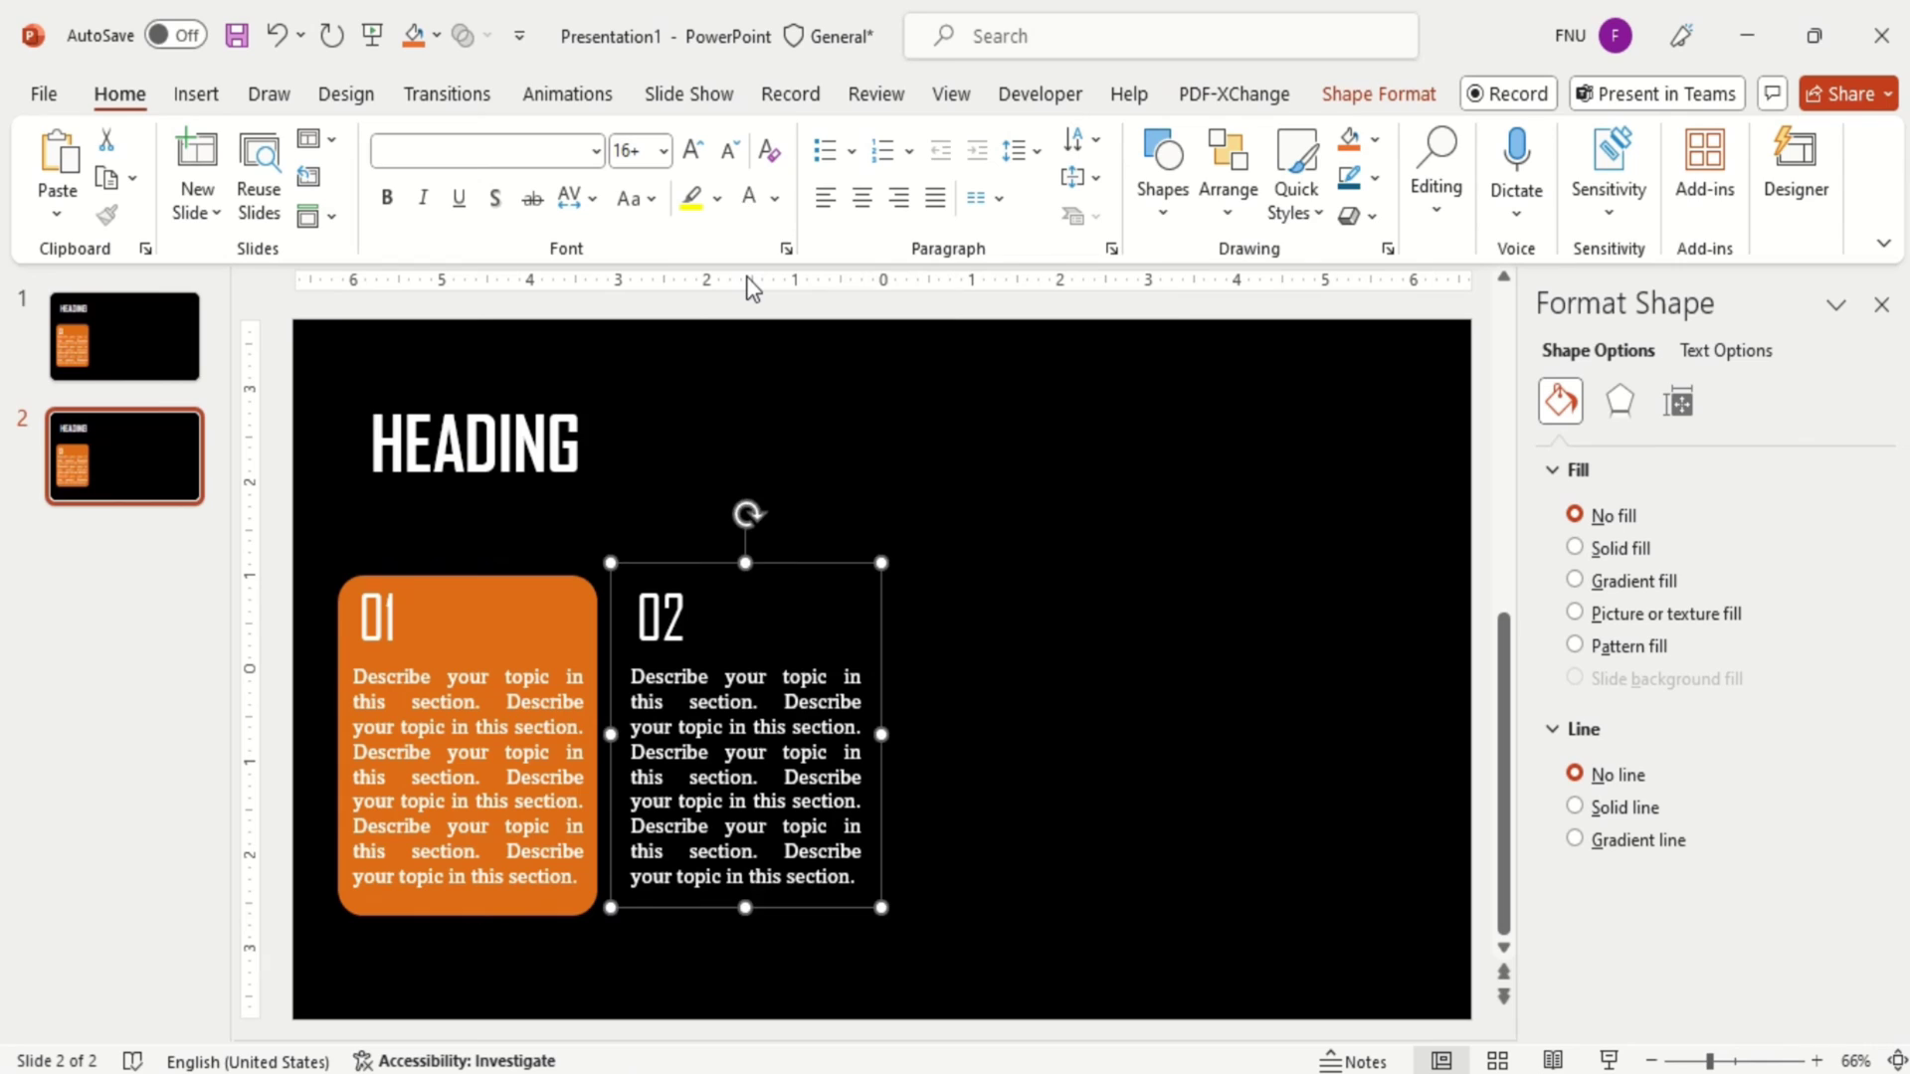
Move the rounded rectangle behind column 02 and fill it teal
{"action": "left_click", "coordinate": [557, 600]}
{"action": "left_click_drag", "start_coordinate": [572, 591], "coordinate": [837, 593]}
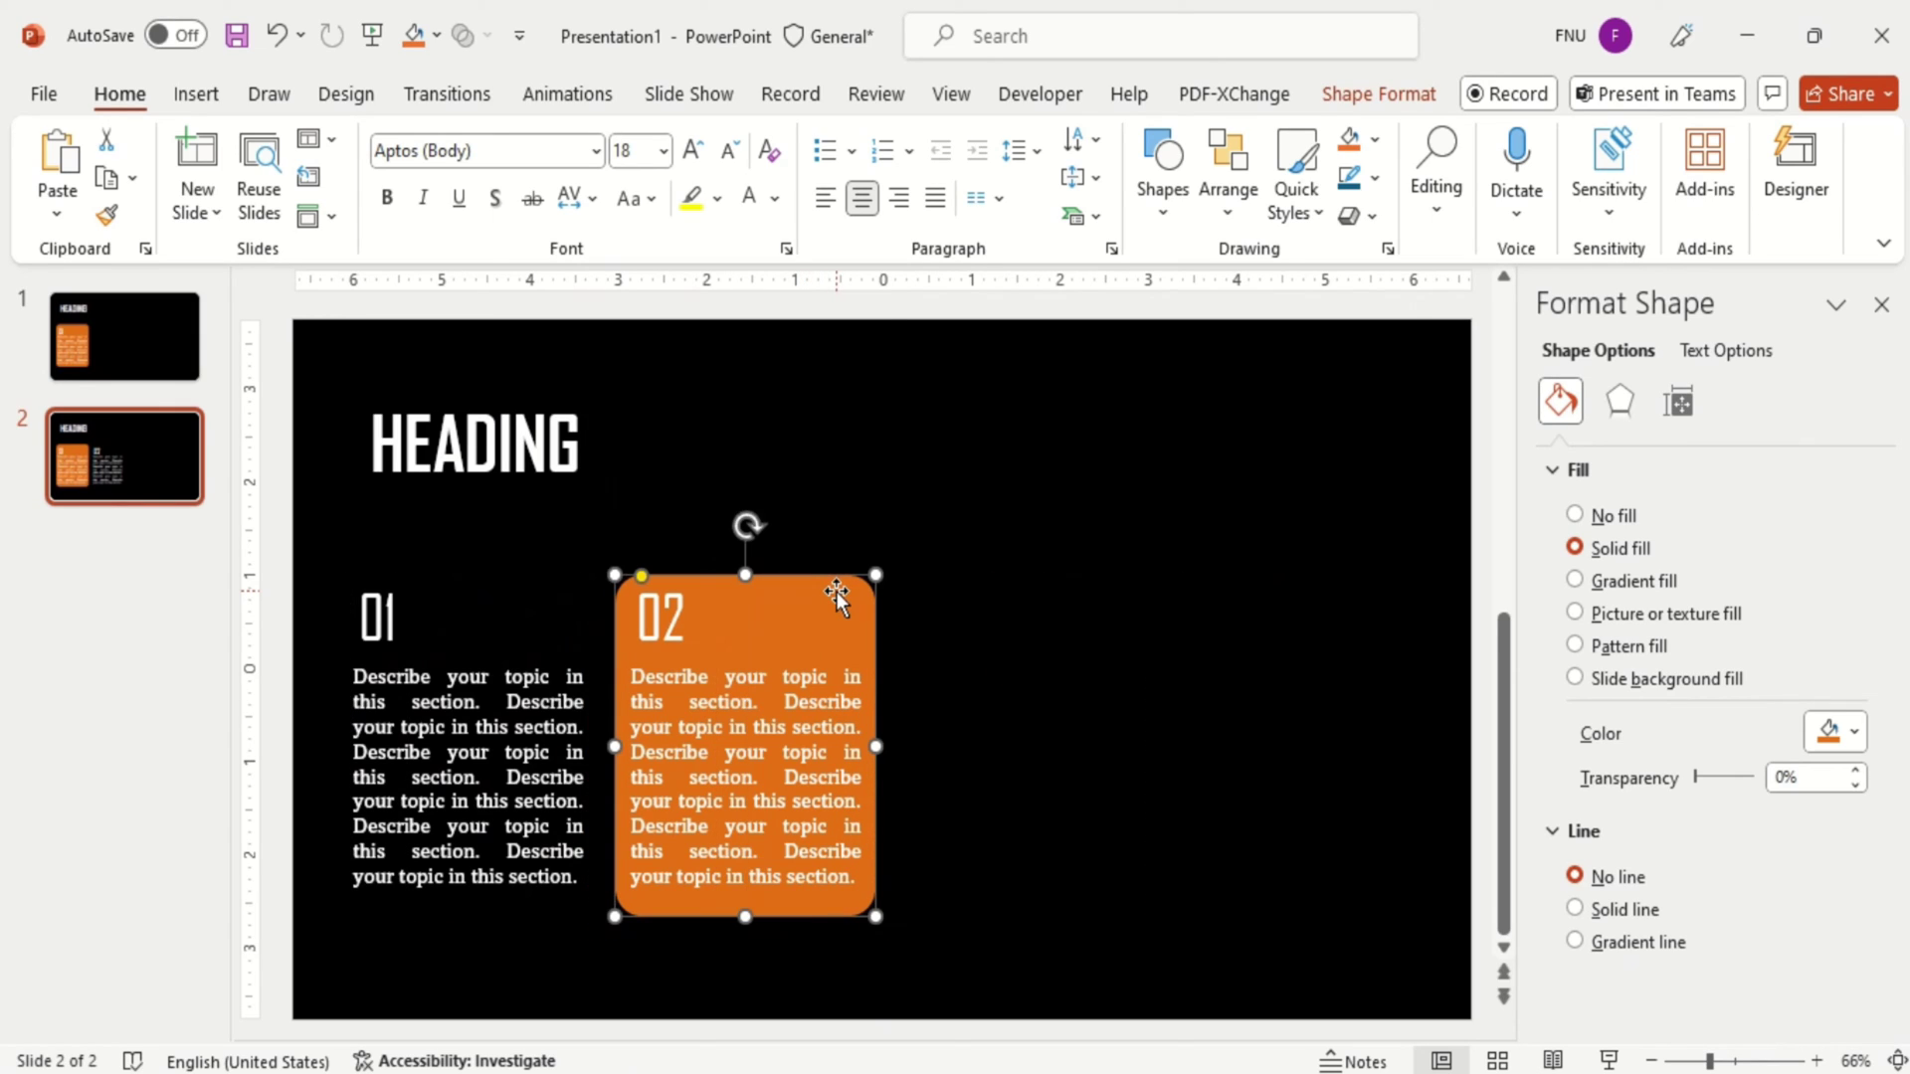
{"action": "left_click", "coordinate": [1859, 736]}
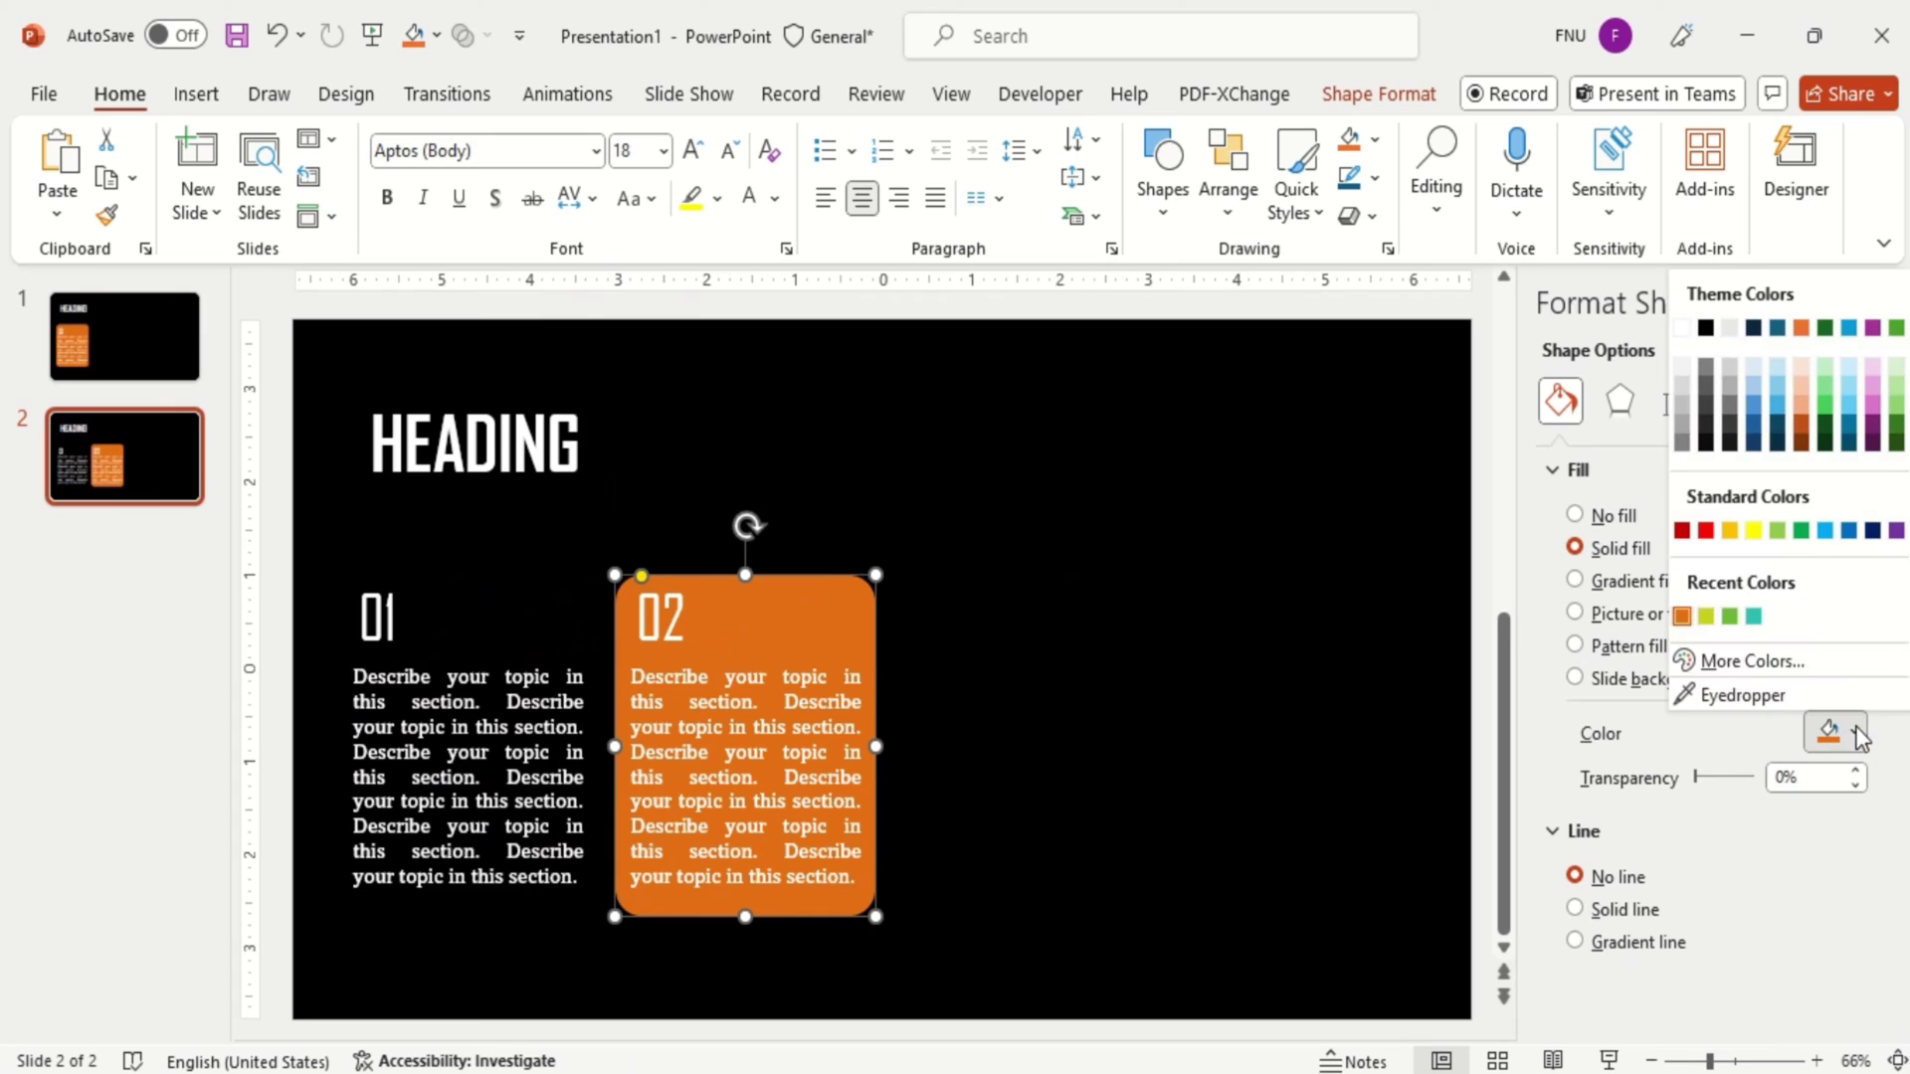
{"action": "left_click", "coordinate": [1755, 626]}
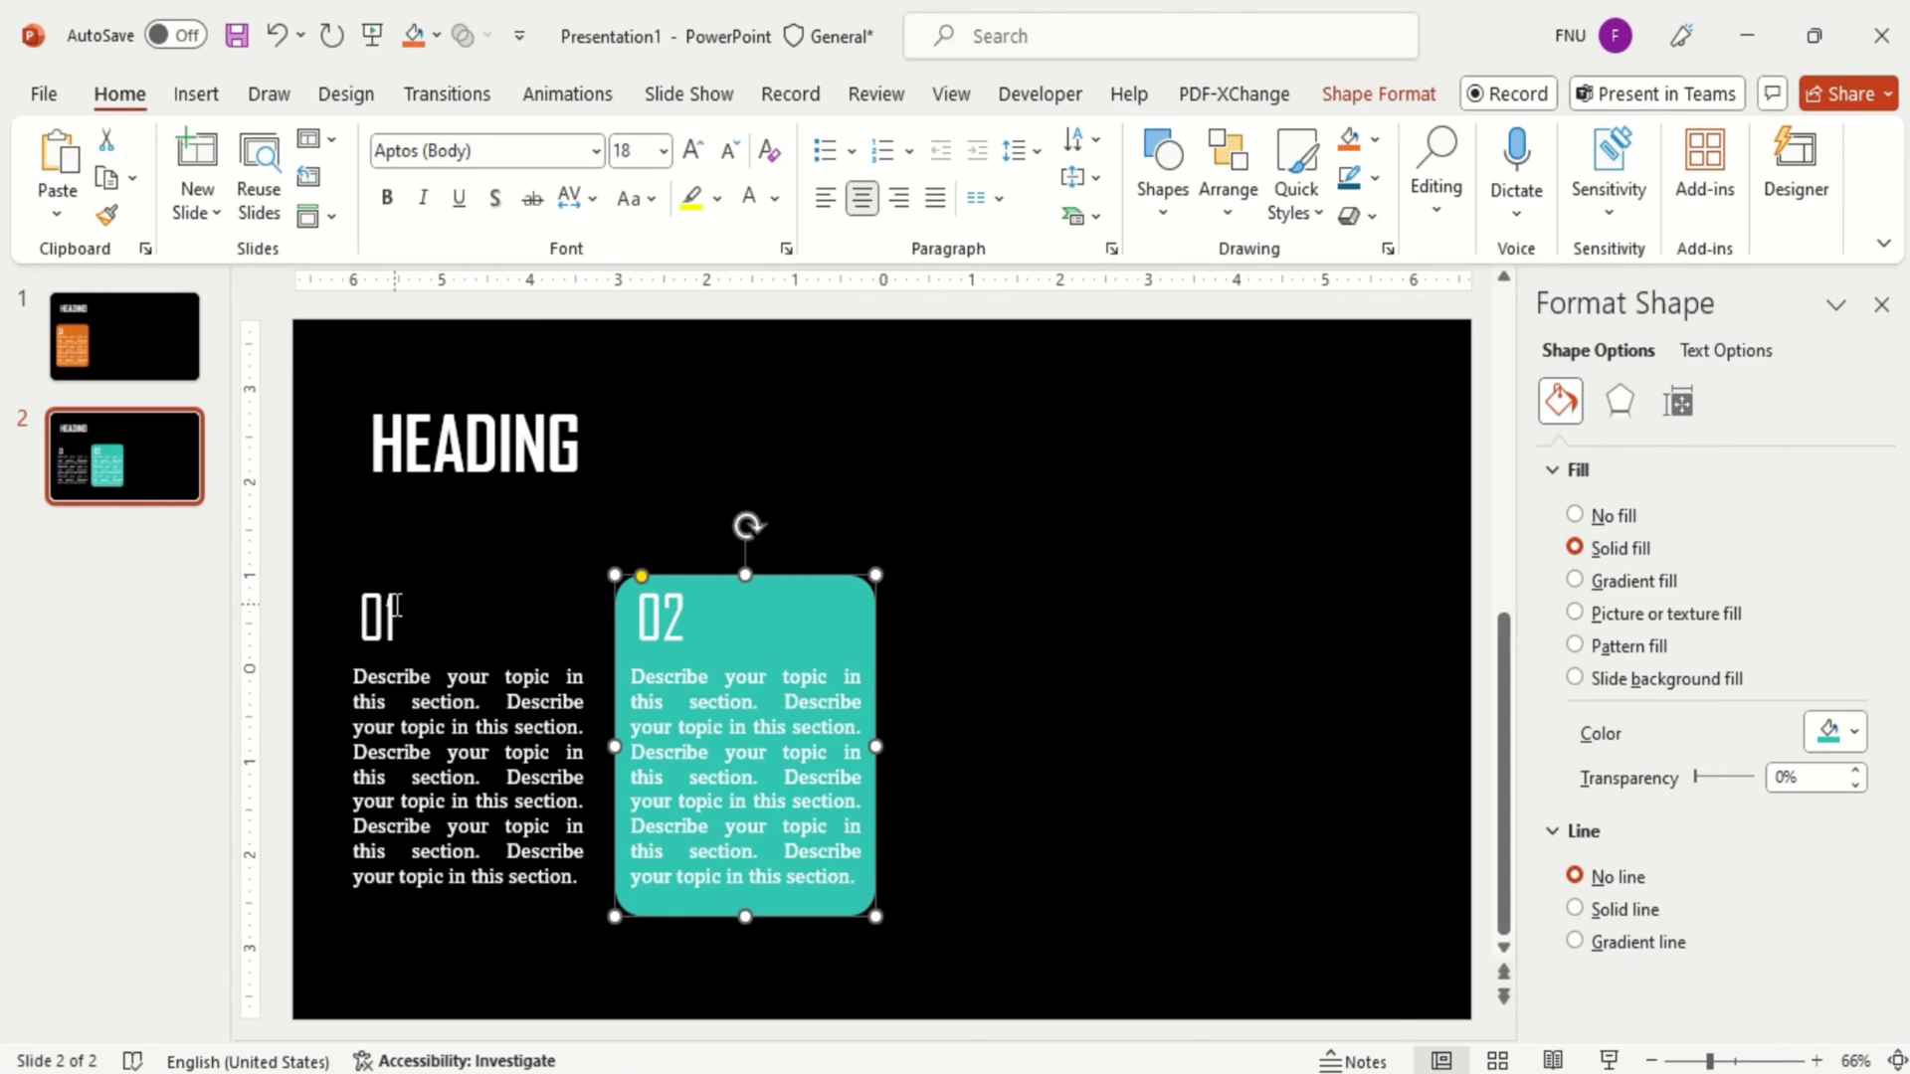
Hide the 01 column by making its text black, then duplicate slide 2 as slide 3
{"action": "left_click", "coordinate": [396, 605]}
{"action": "left_click", "coordinate": [432, 563]}
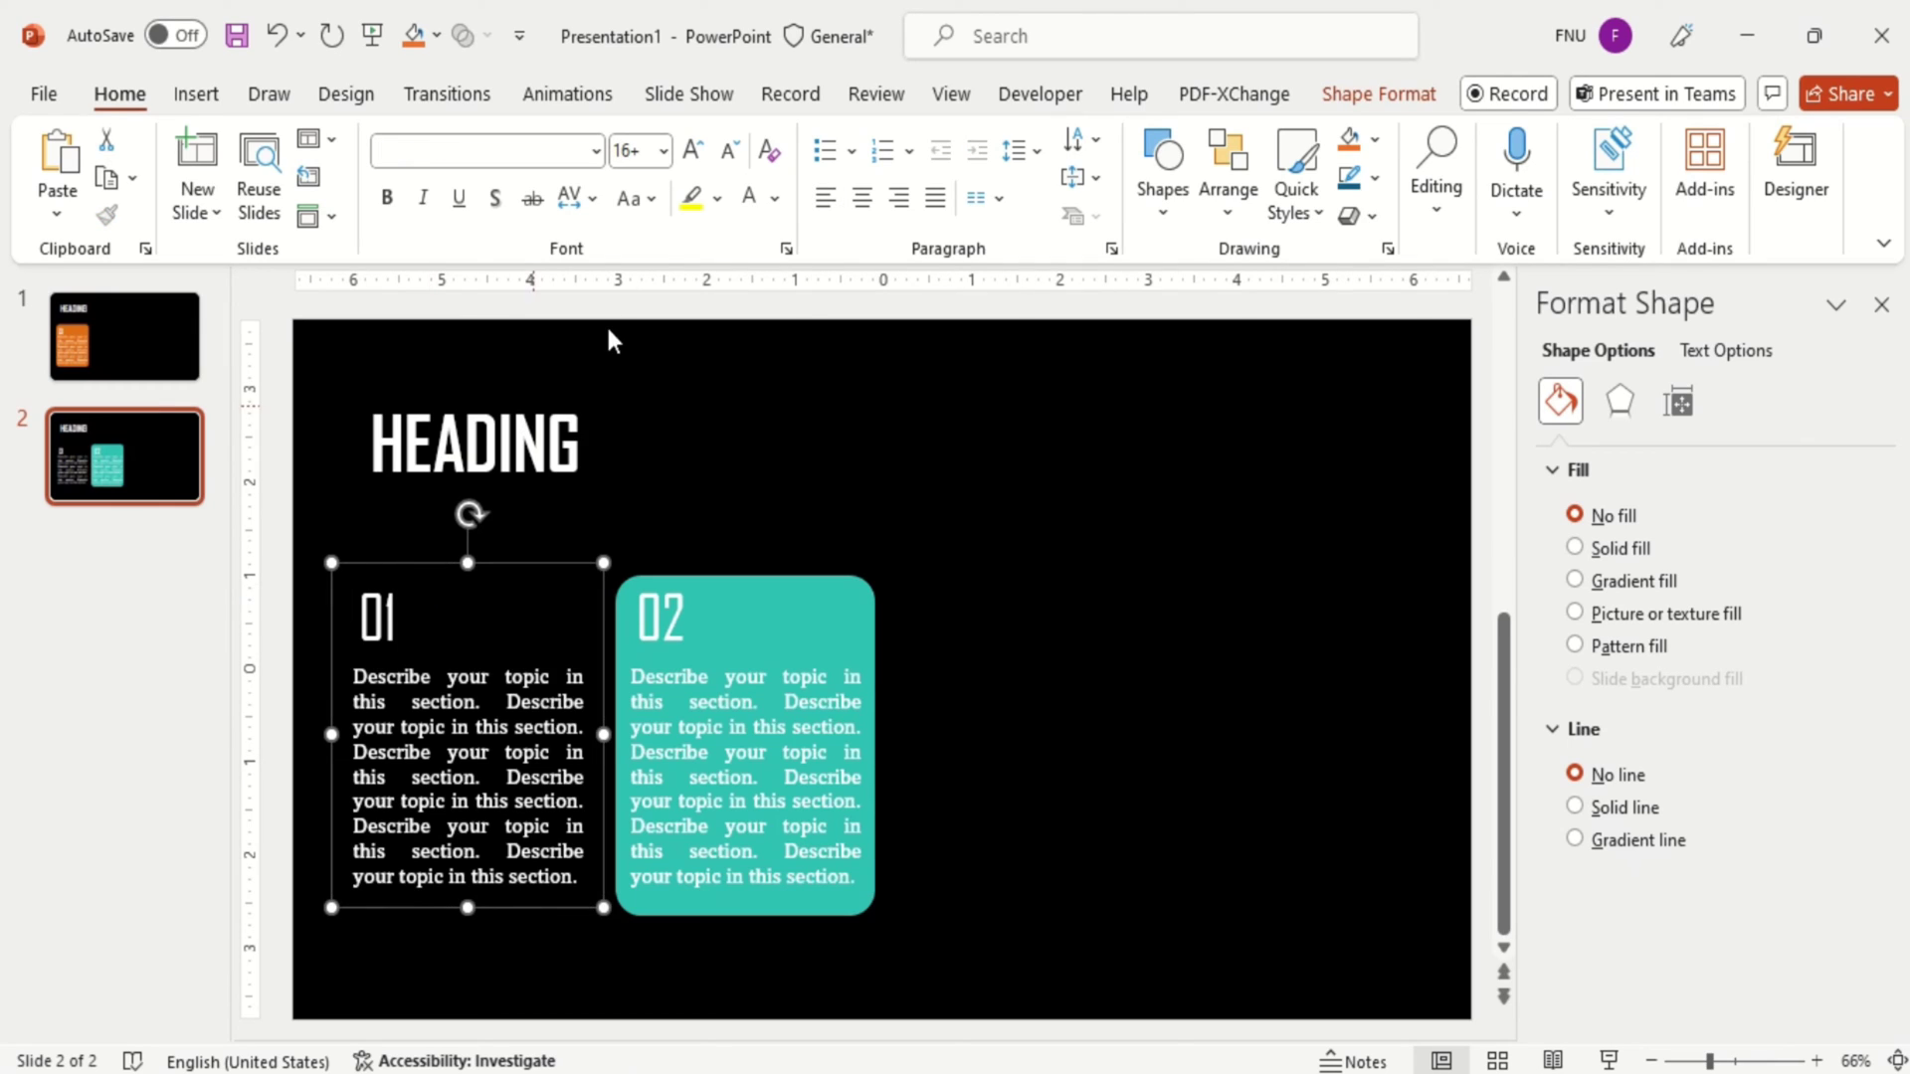
{"action": "left_click", "coordinate": [773, 199]}
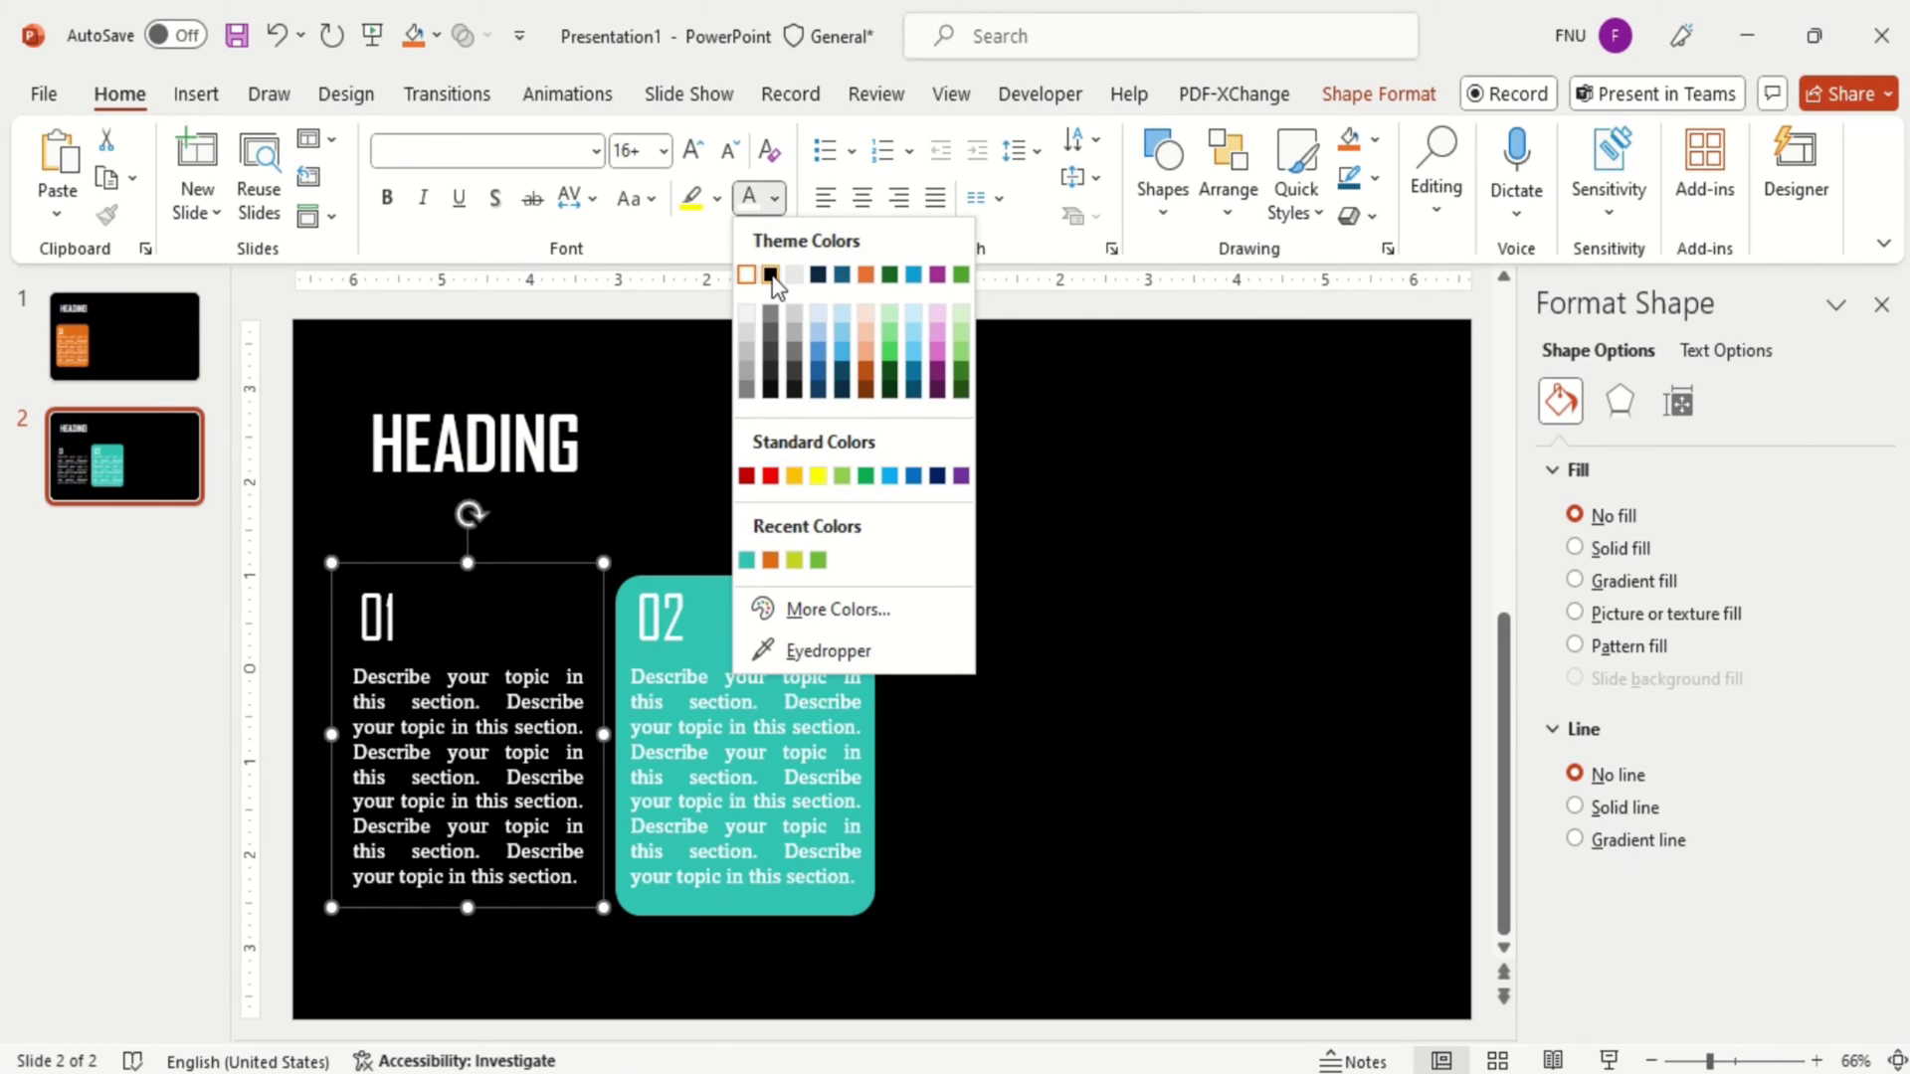
{"action": "left_click", "coordinate": [772, 274]}
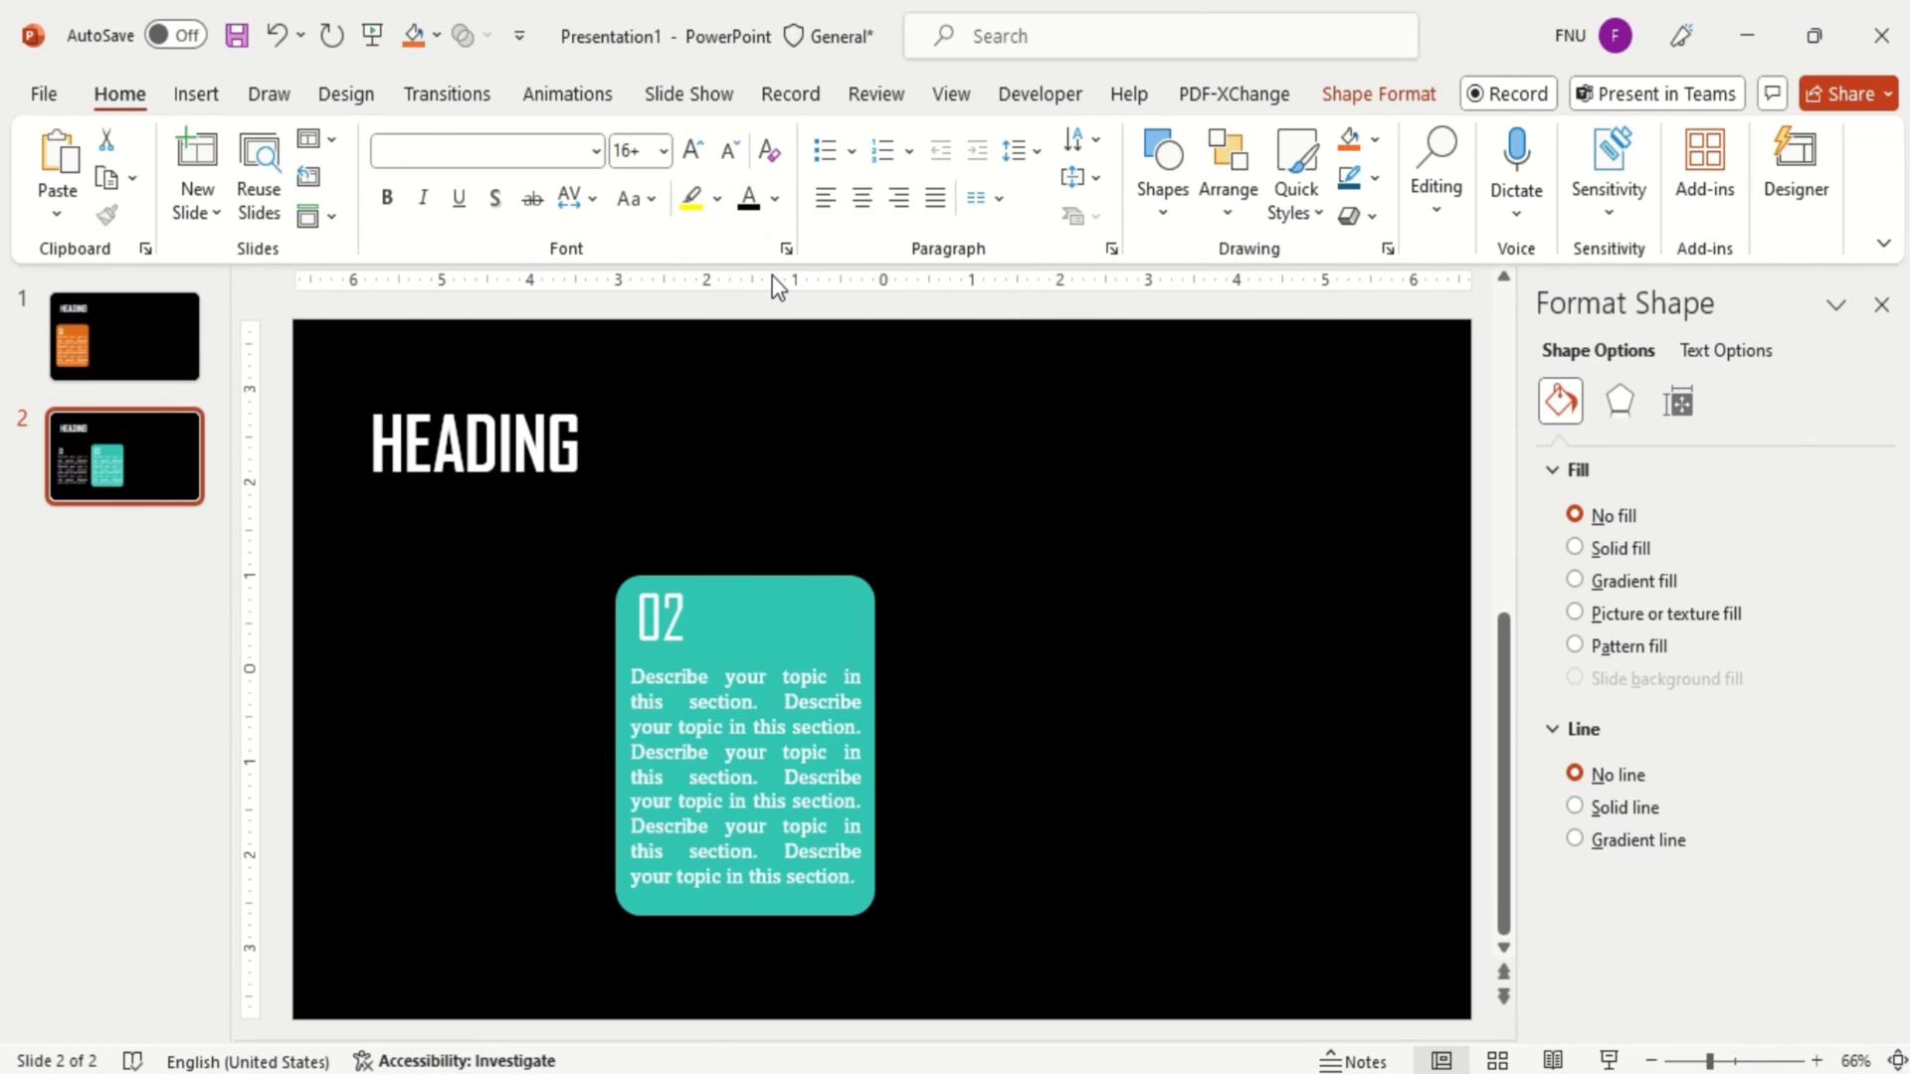
{"action": "left_click", "coordinate": [119, 454]}
{"action": "key", "text": "ctrl+d"}
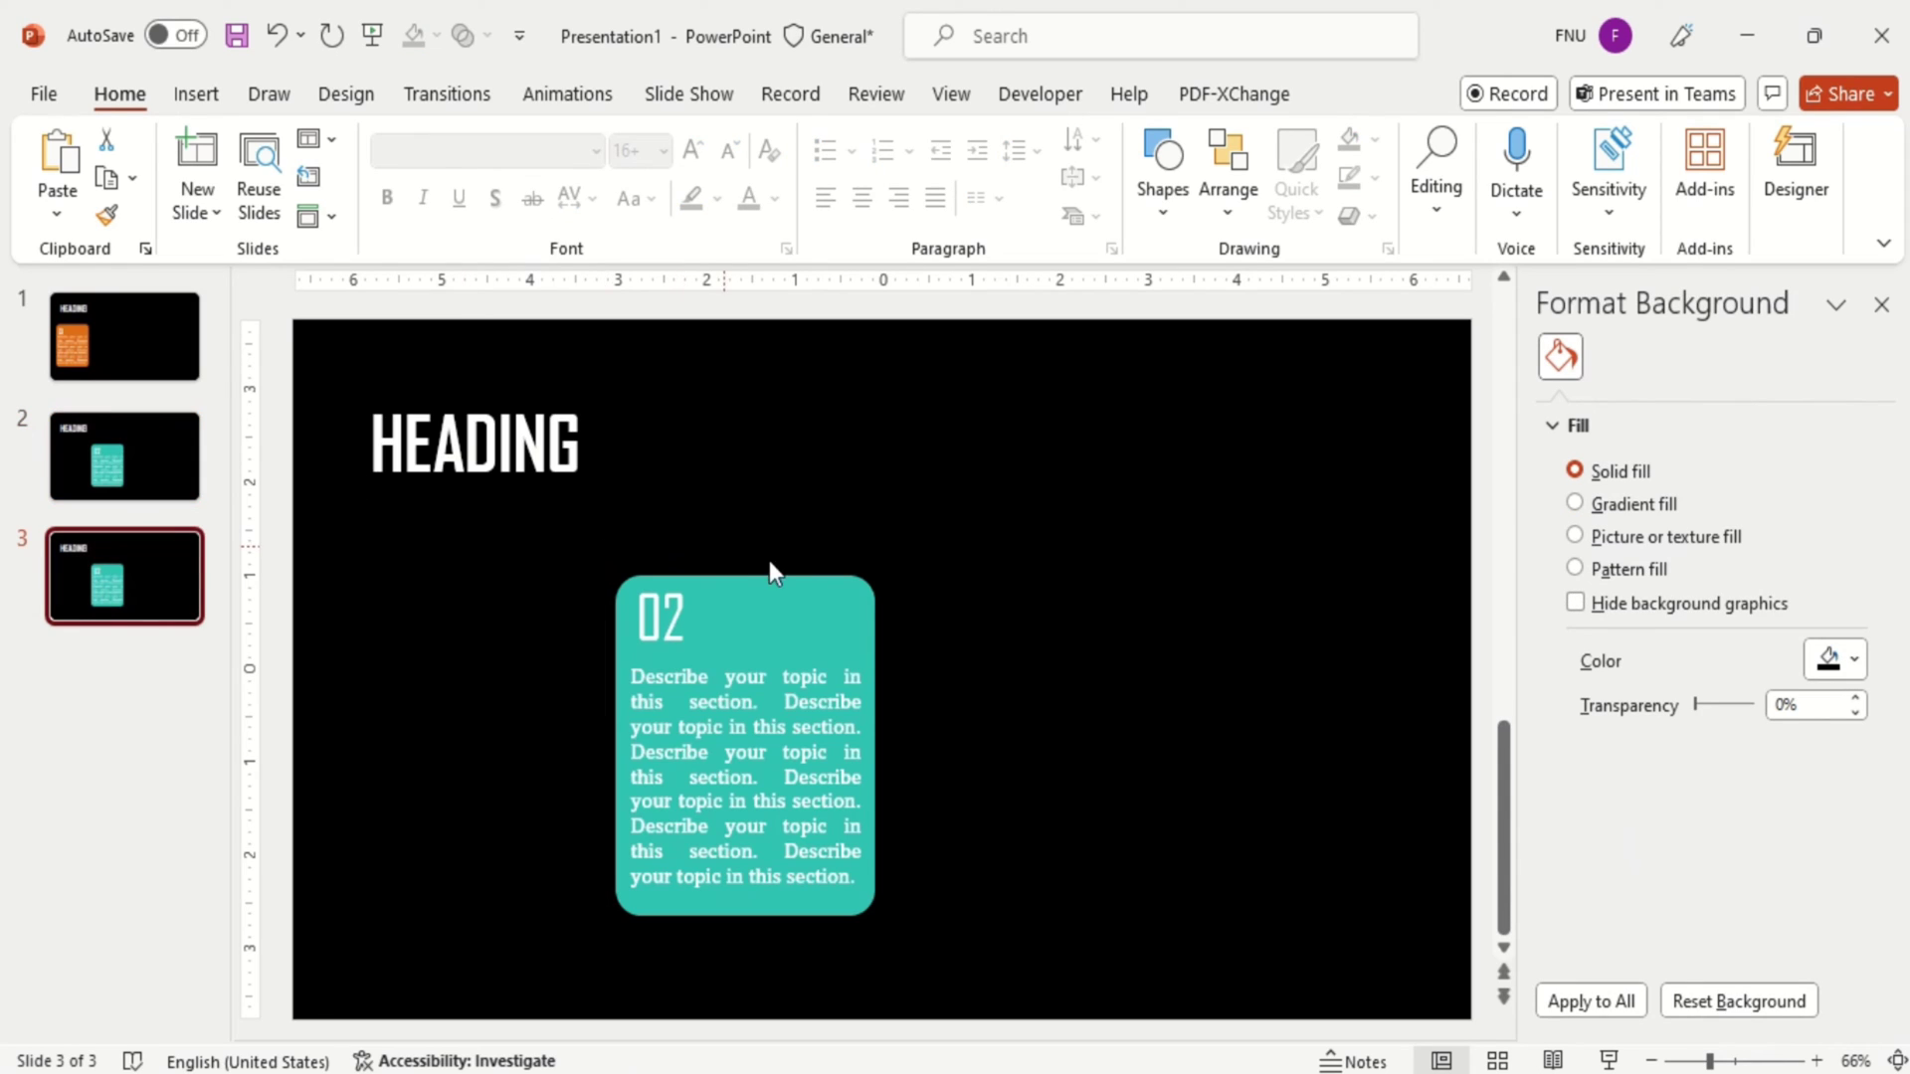
Move the teal box right onto column 03 and fill it green
{"action": "left_click", "coordinate": [816, 575]}
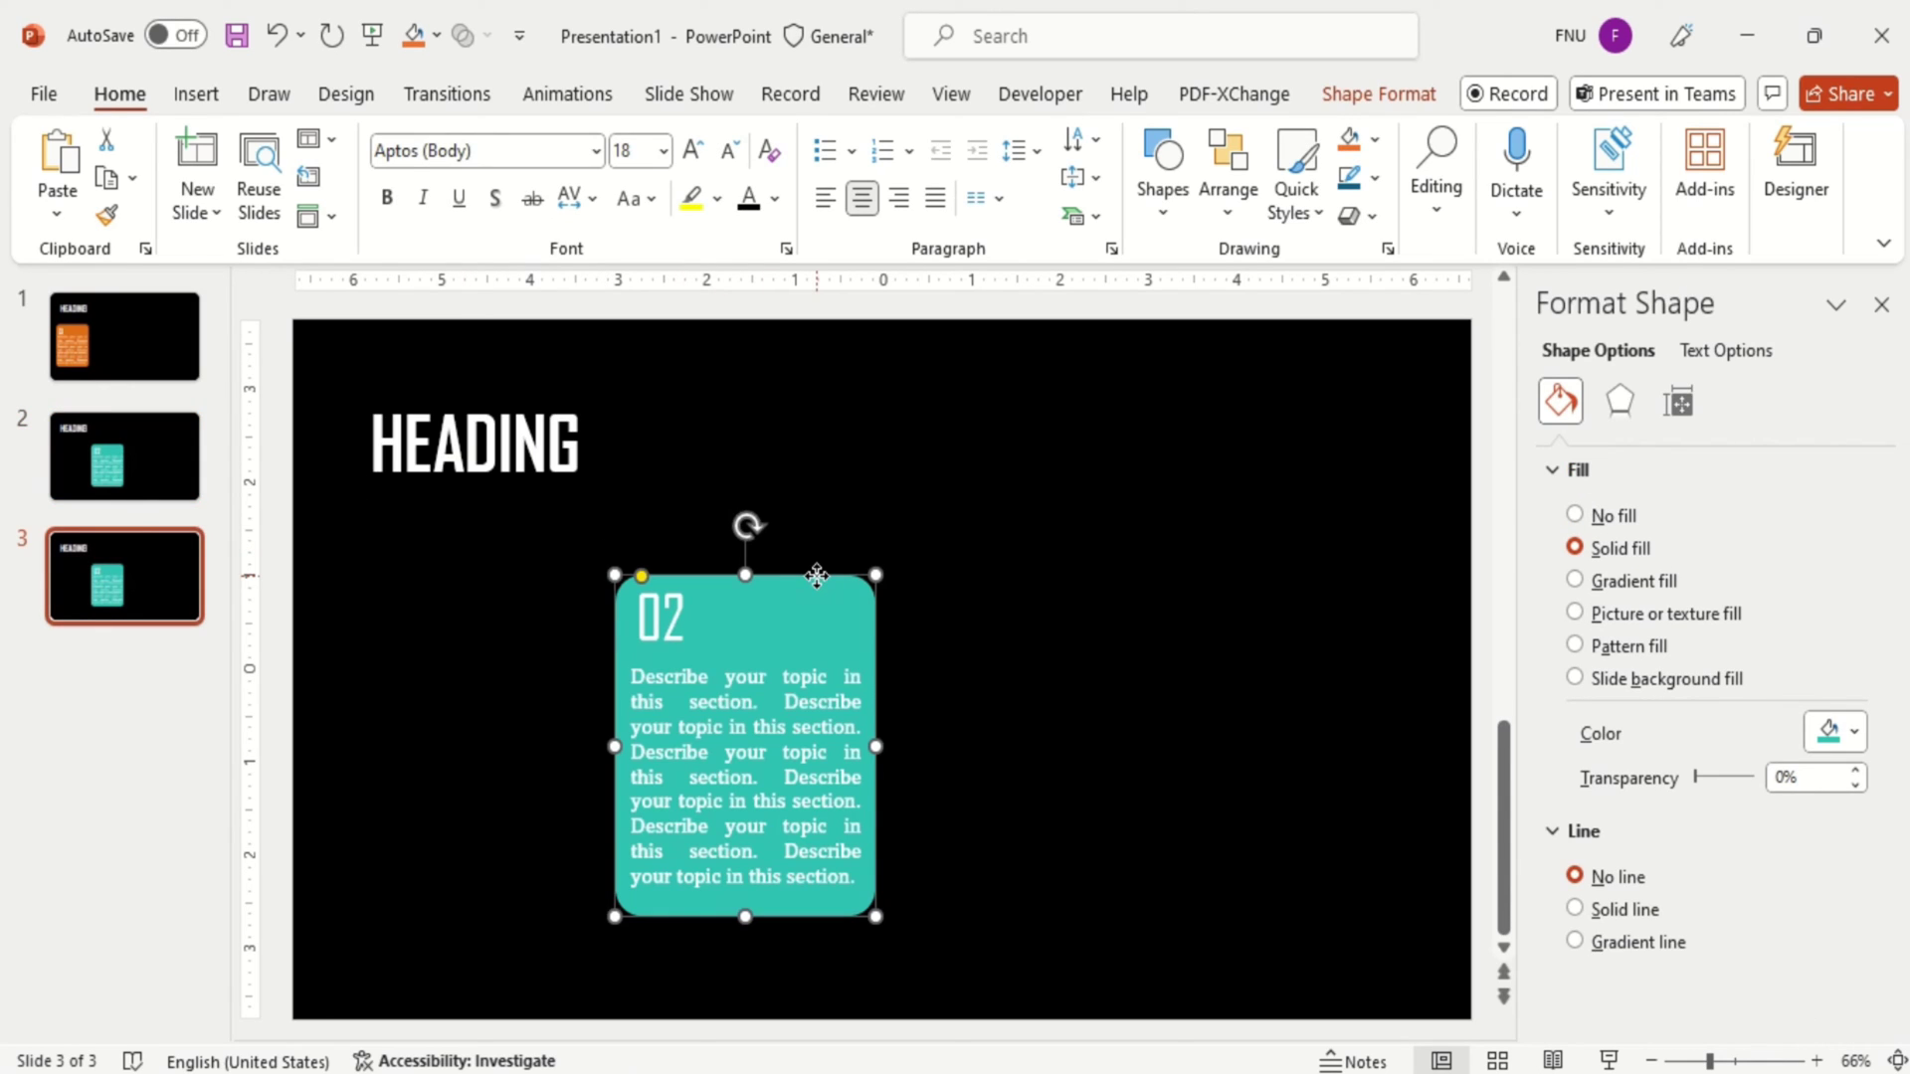
{"action": "left_click_drag", "start_coordinate": [817, 574], "coordinate": [1094, 583]}
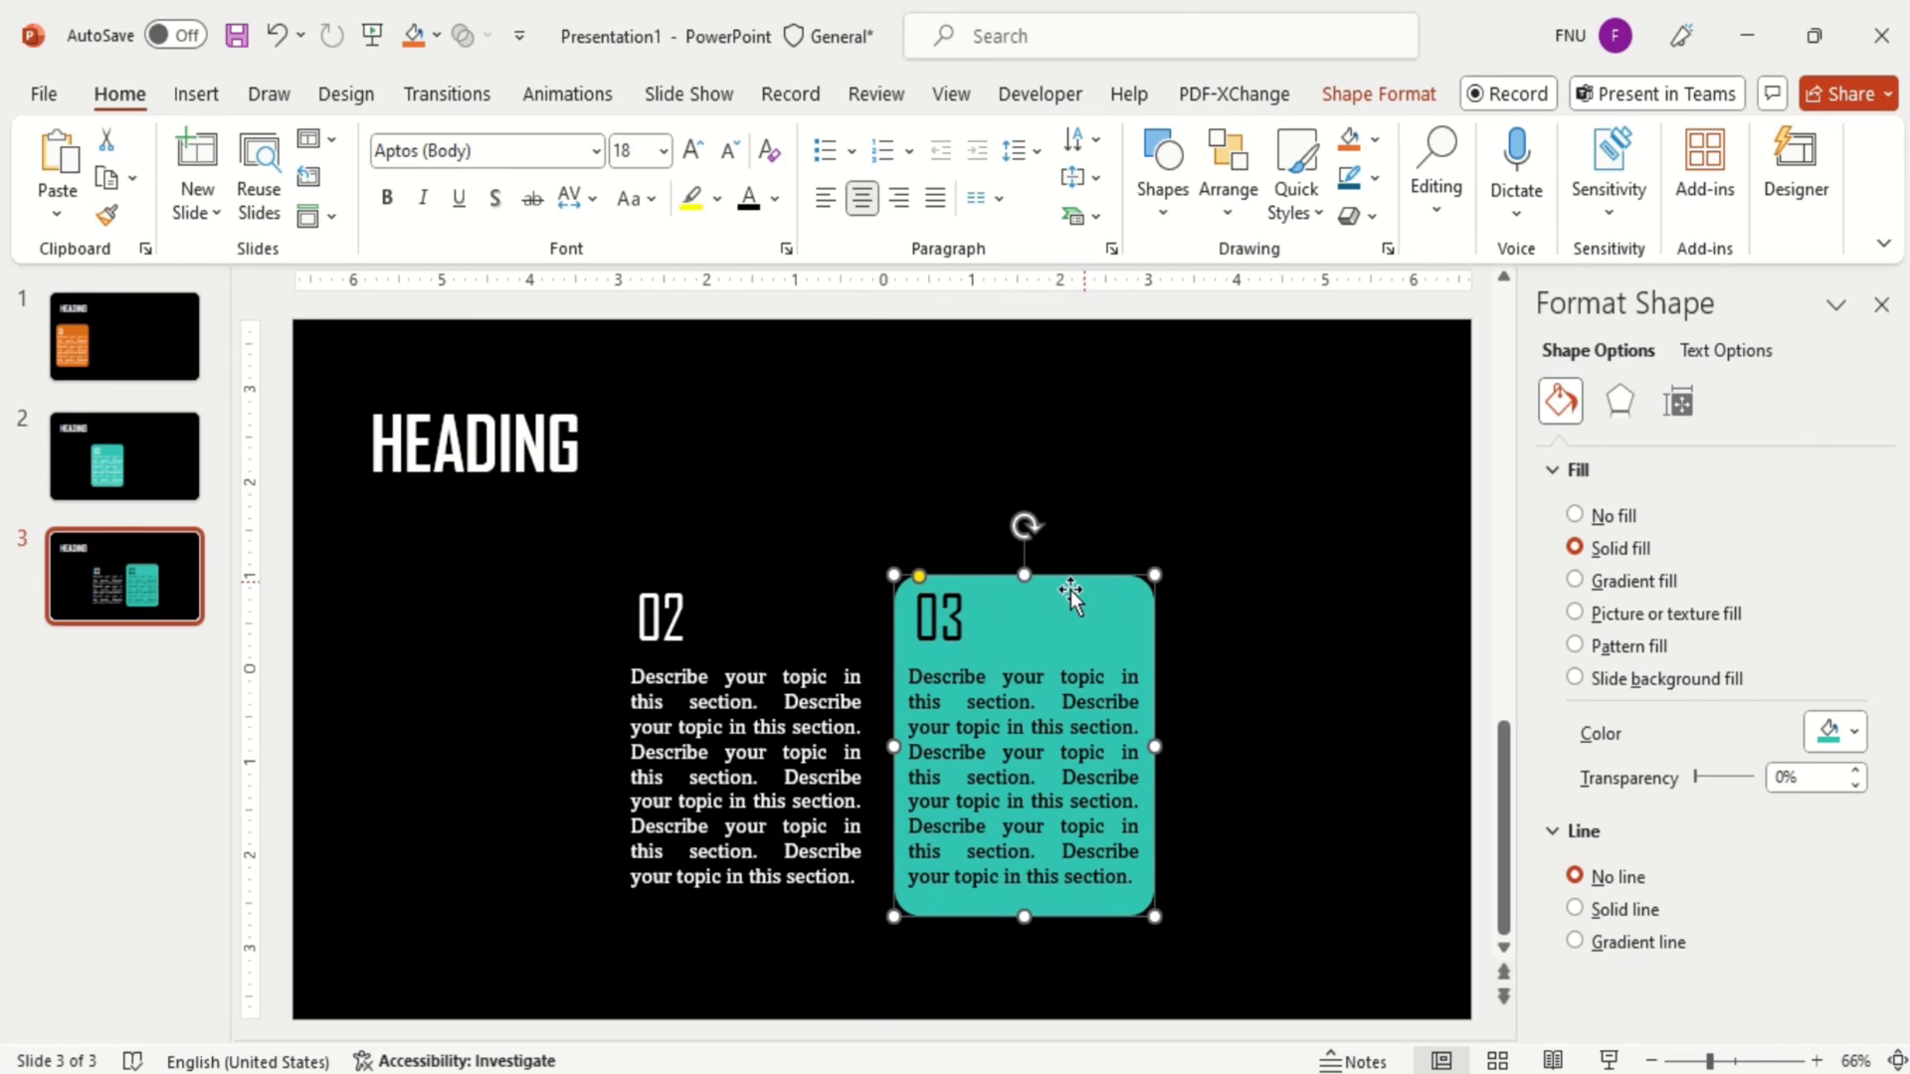
{"action": "left_click", "coordinate": [1840, 733]}
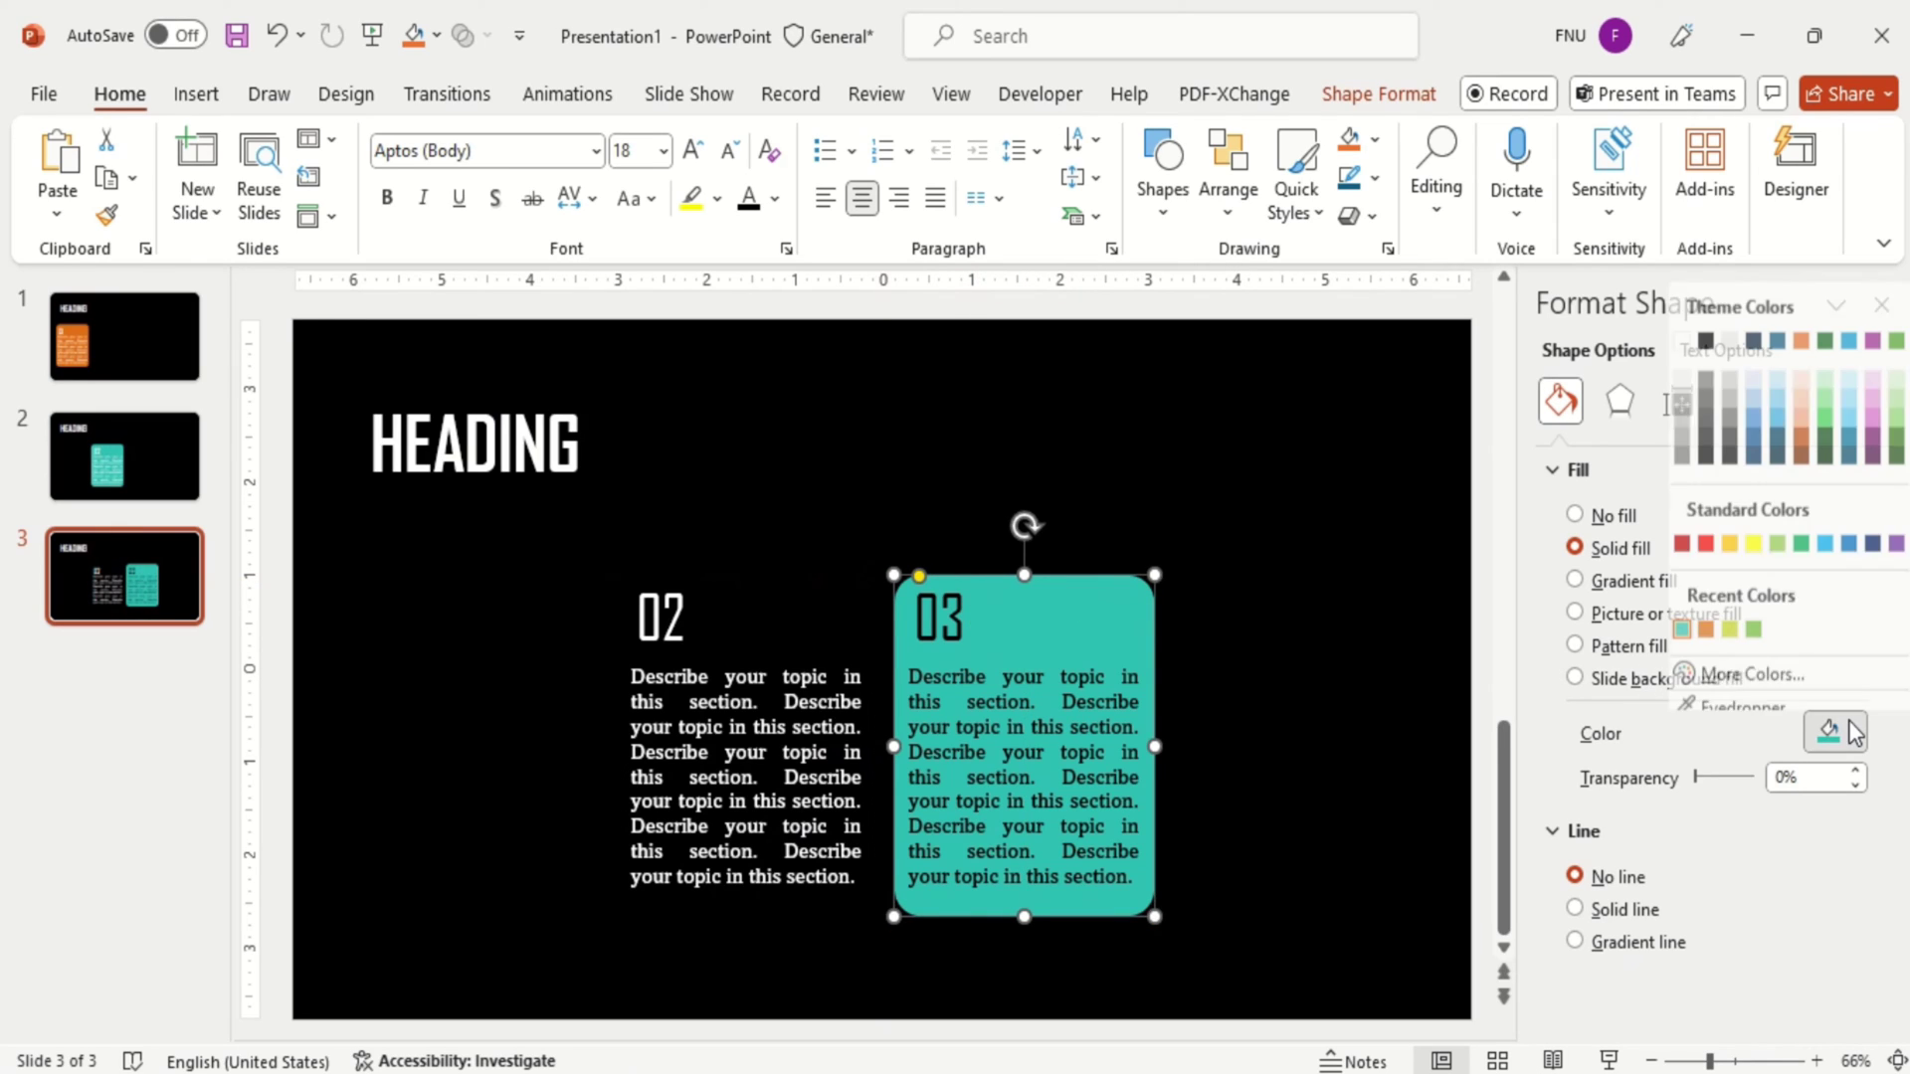
{"action": "left_click", "coordinate": [1755, 617]}
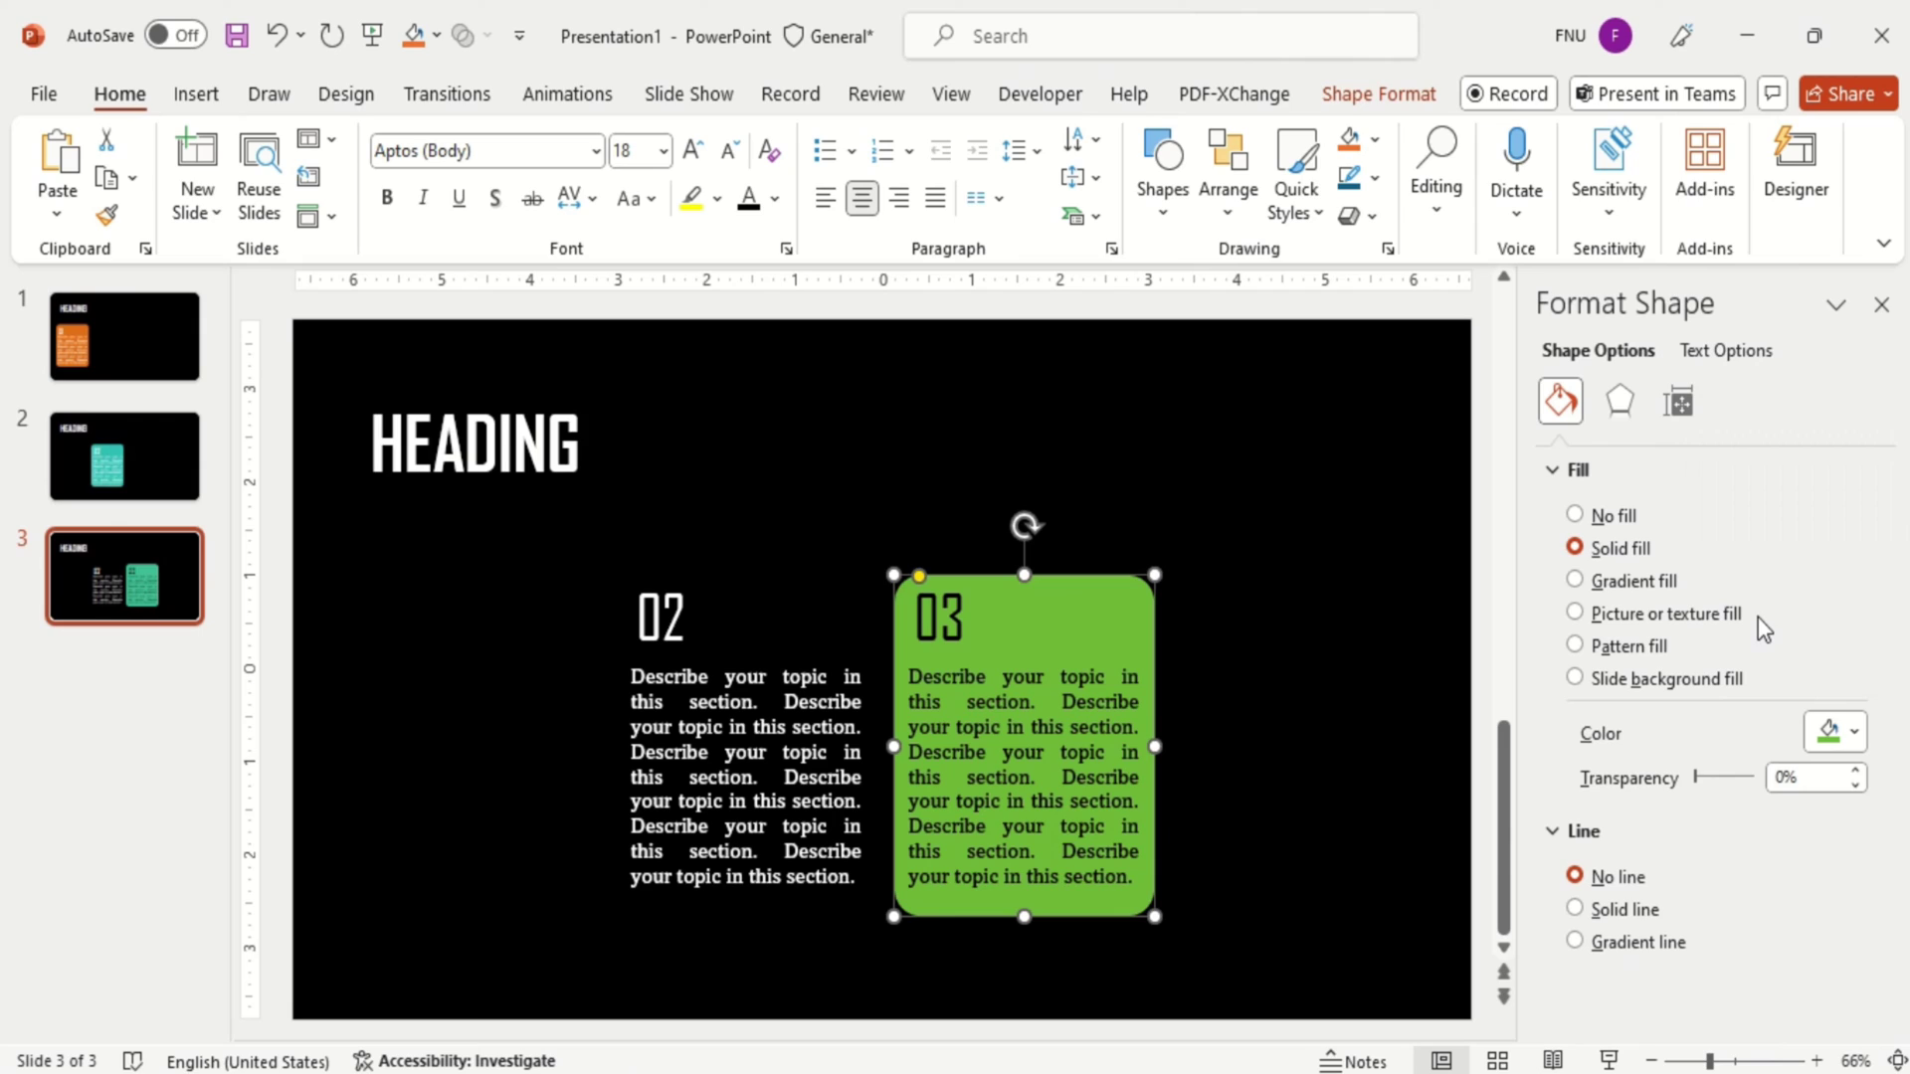
Make column 03's text white
{"action": "left_click", "coordinate": [1029, 706]}
{"action": "left_click", "coordinate": [988, 564]}
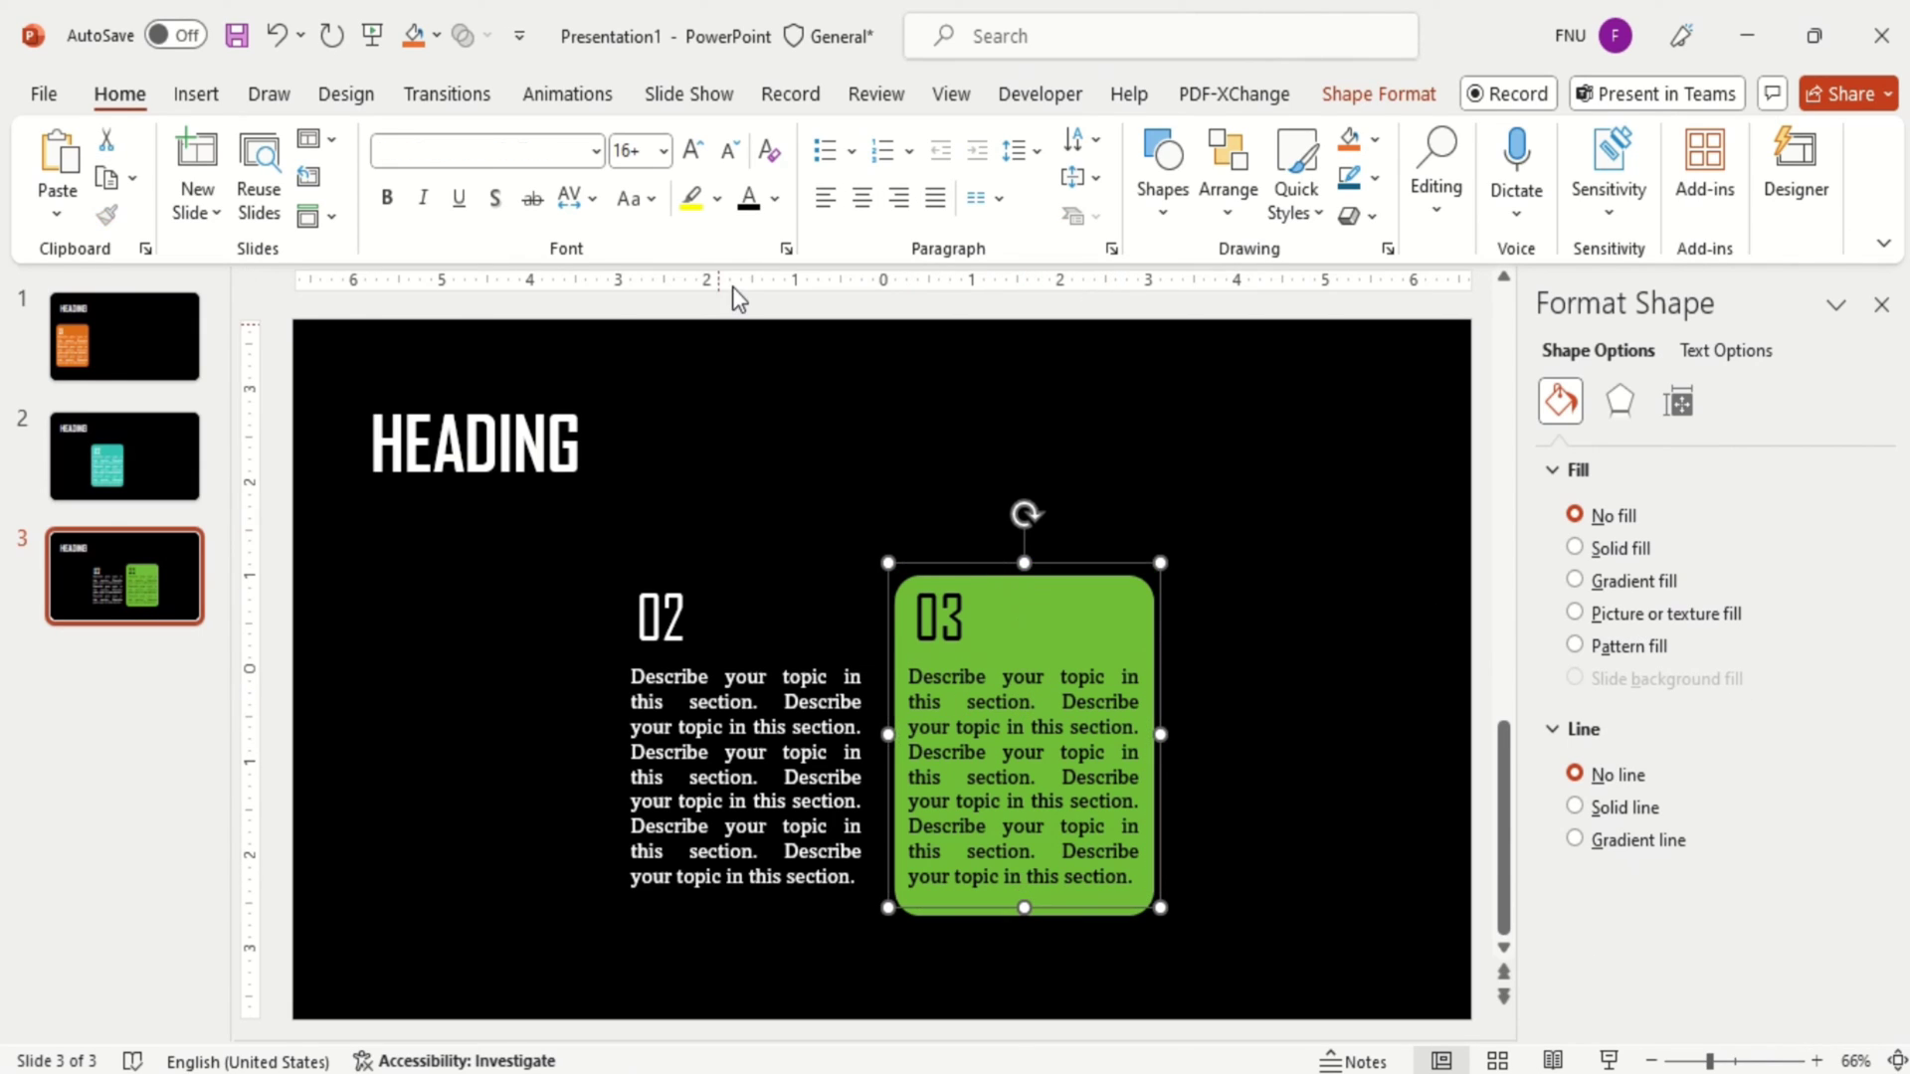
{"action": "left_click", "coordinate": [774, 198]}
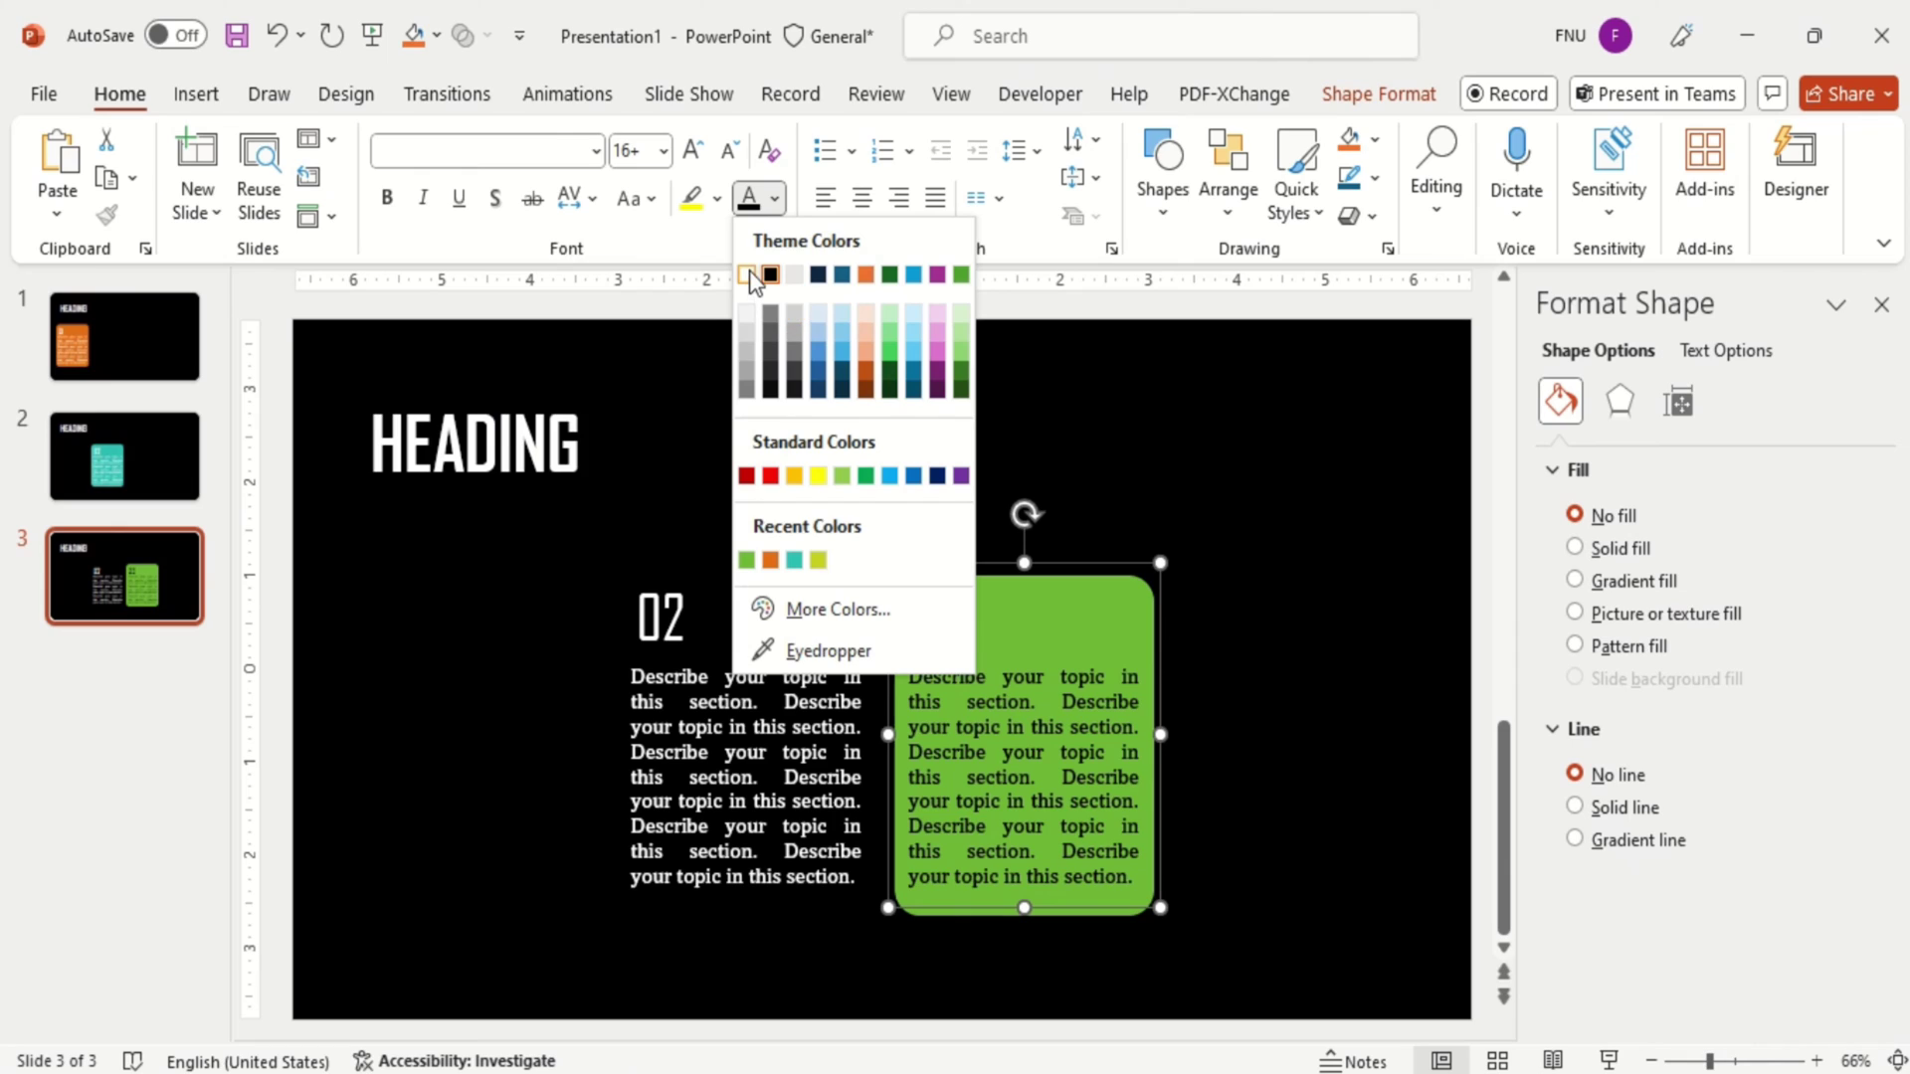
{"action": "left_click", "coordinate": [748, 276]}
Set the 02 column's text to black to hide it
{"action": "left_click", "coordinate": [700, 574]}
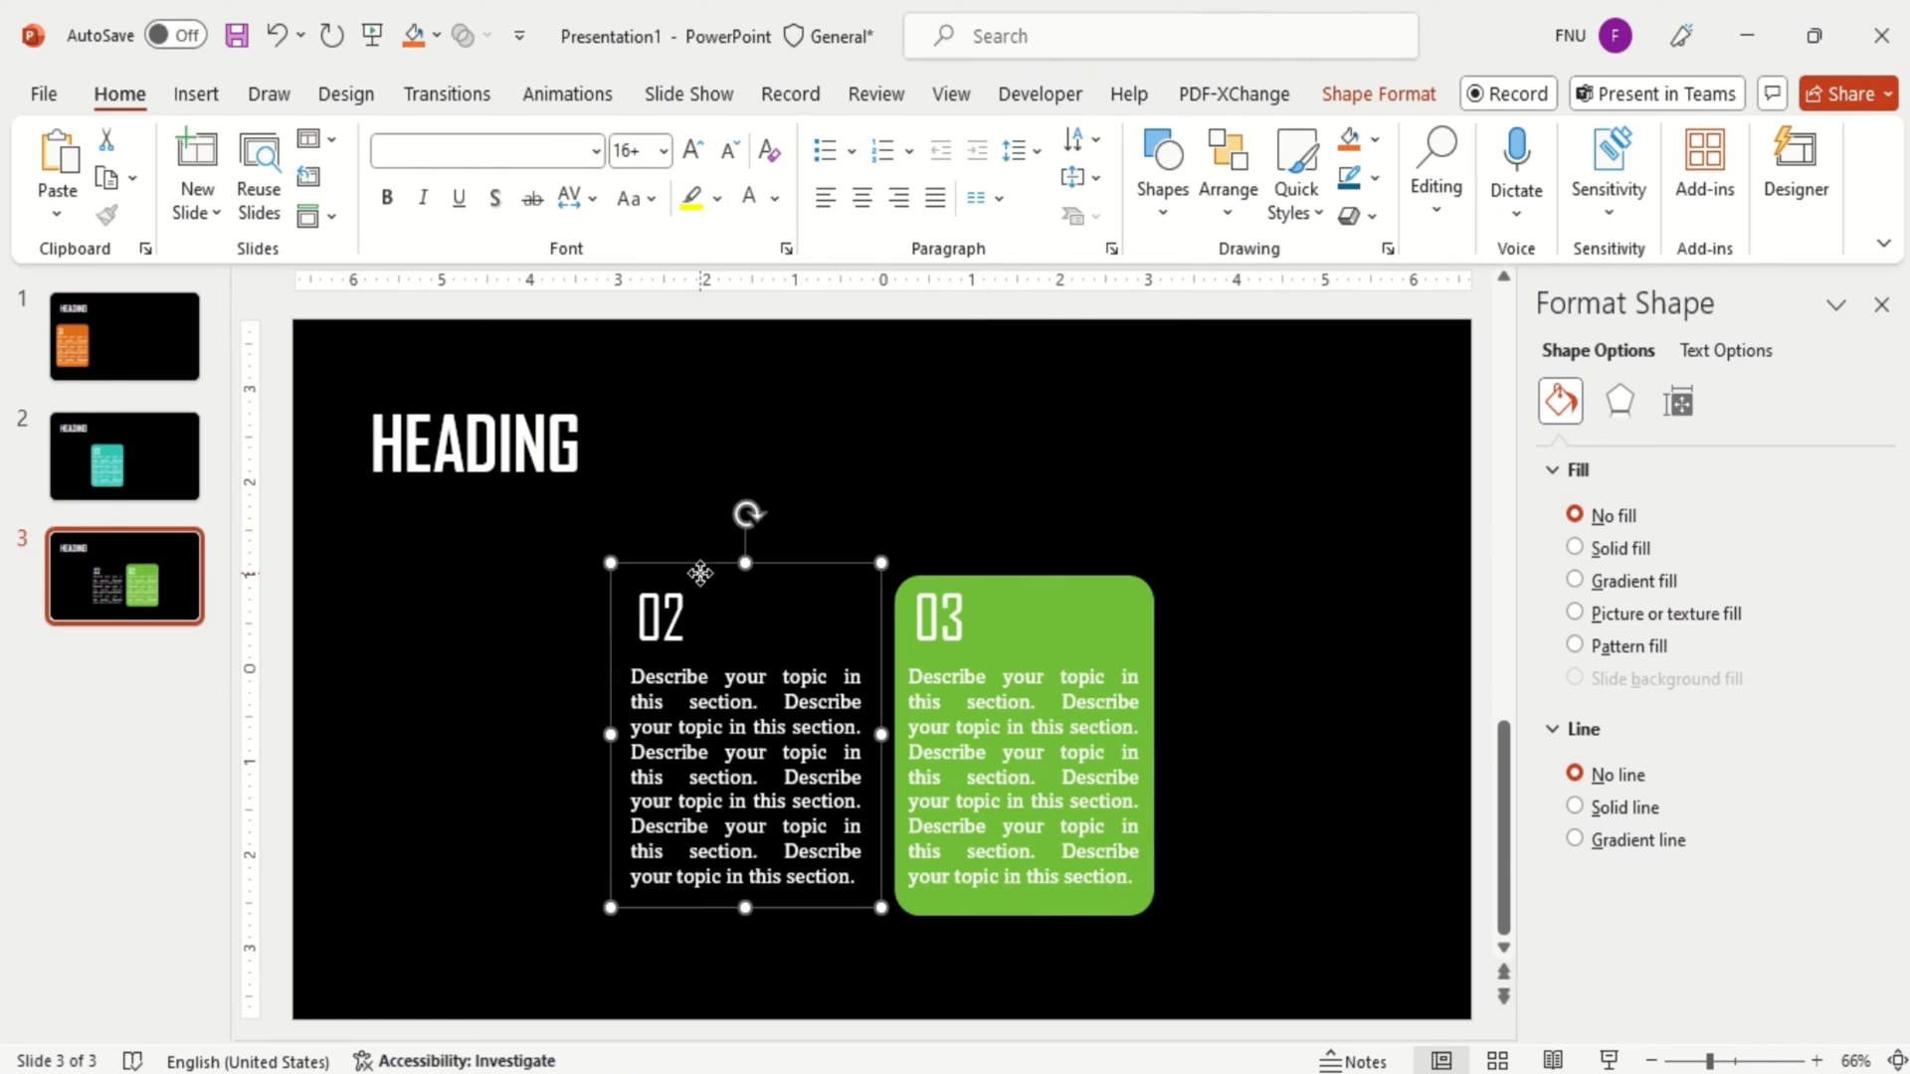
{"action": "left_click", "coordinate": [774, 198]}
{"action": "left_click", "coordinate": [767, 276]}
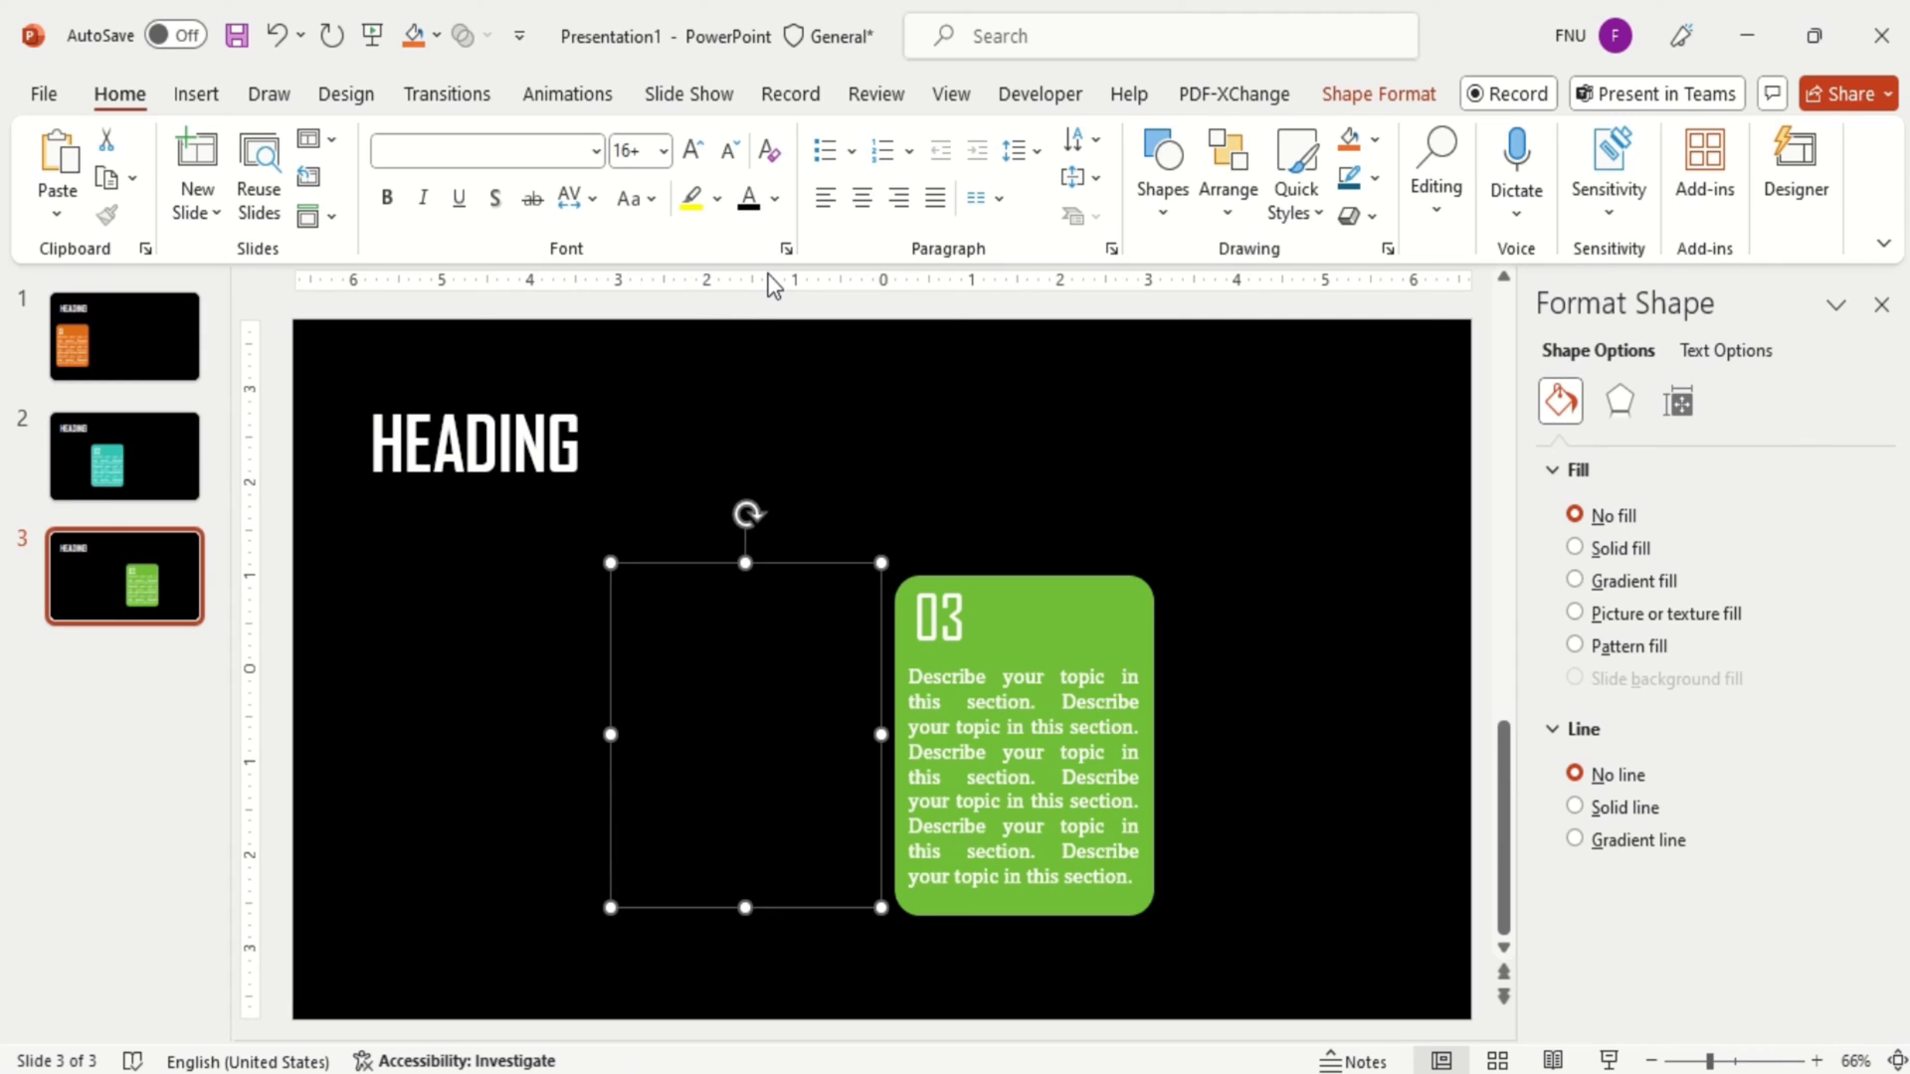
{"action": "left_click", "coordinate": [111, 571]}
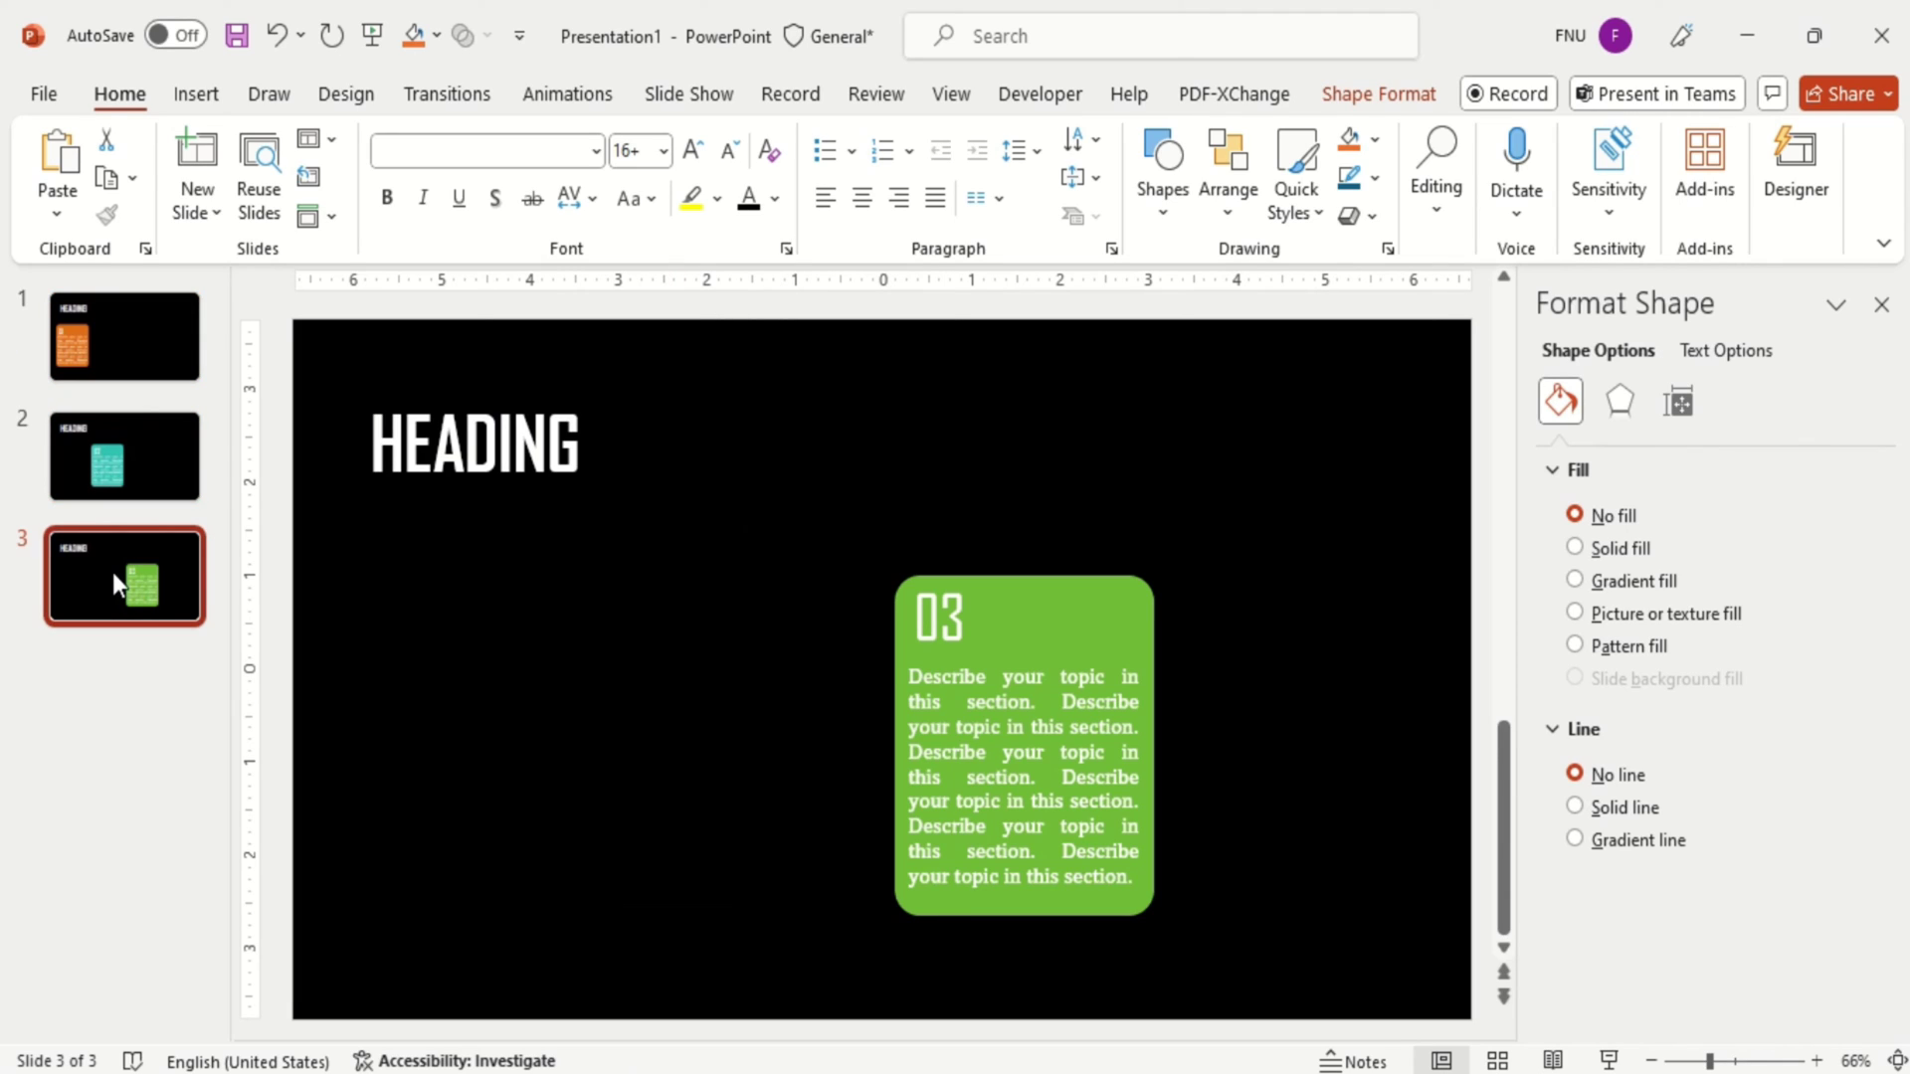
Duplicate slide 3 as slide 4, move the box onto column 04, and fill it pink
{"action": "key", "text": "ctrl+d"}
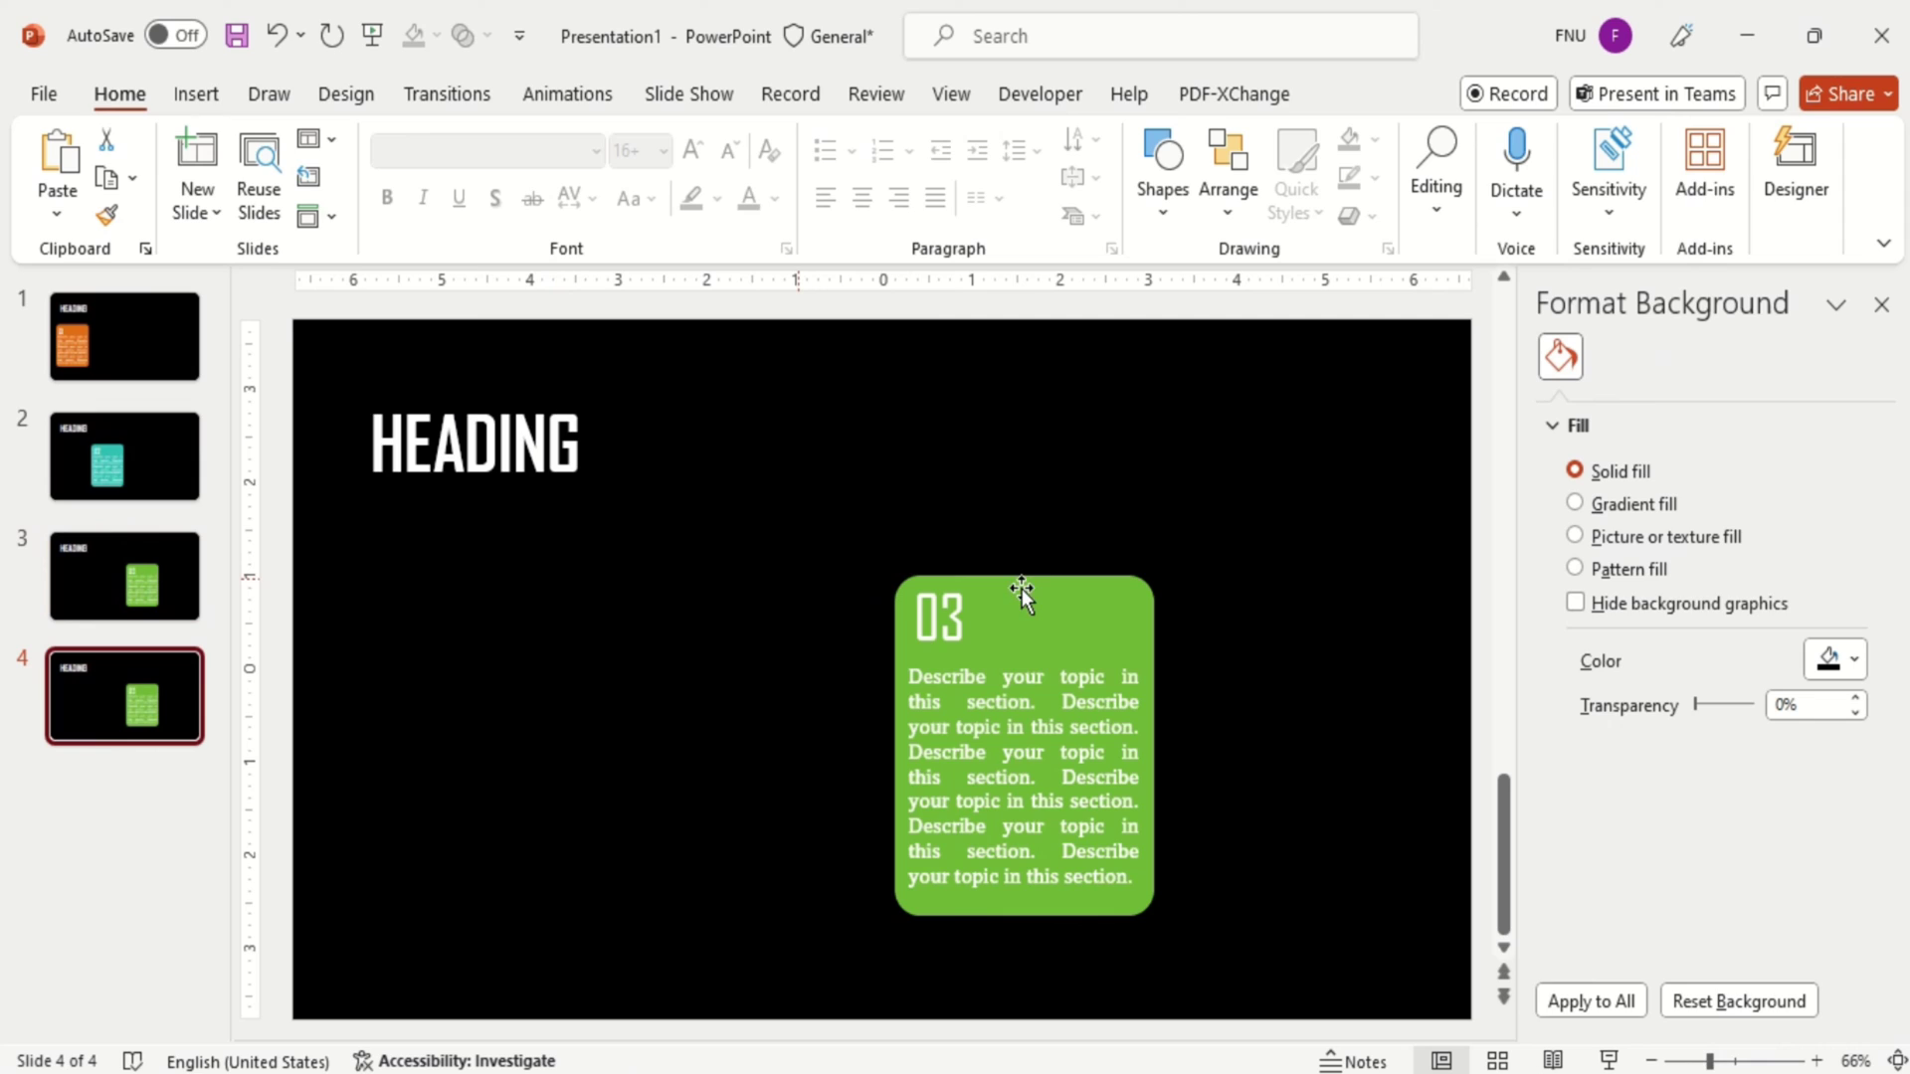
{"action": "left_click", "coordinate": [1048, 584]}
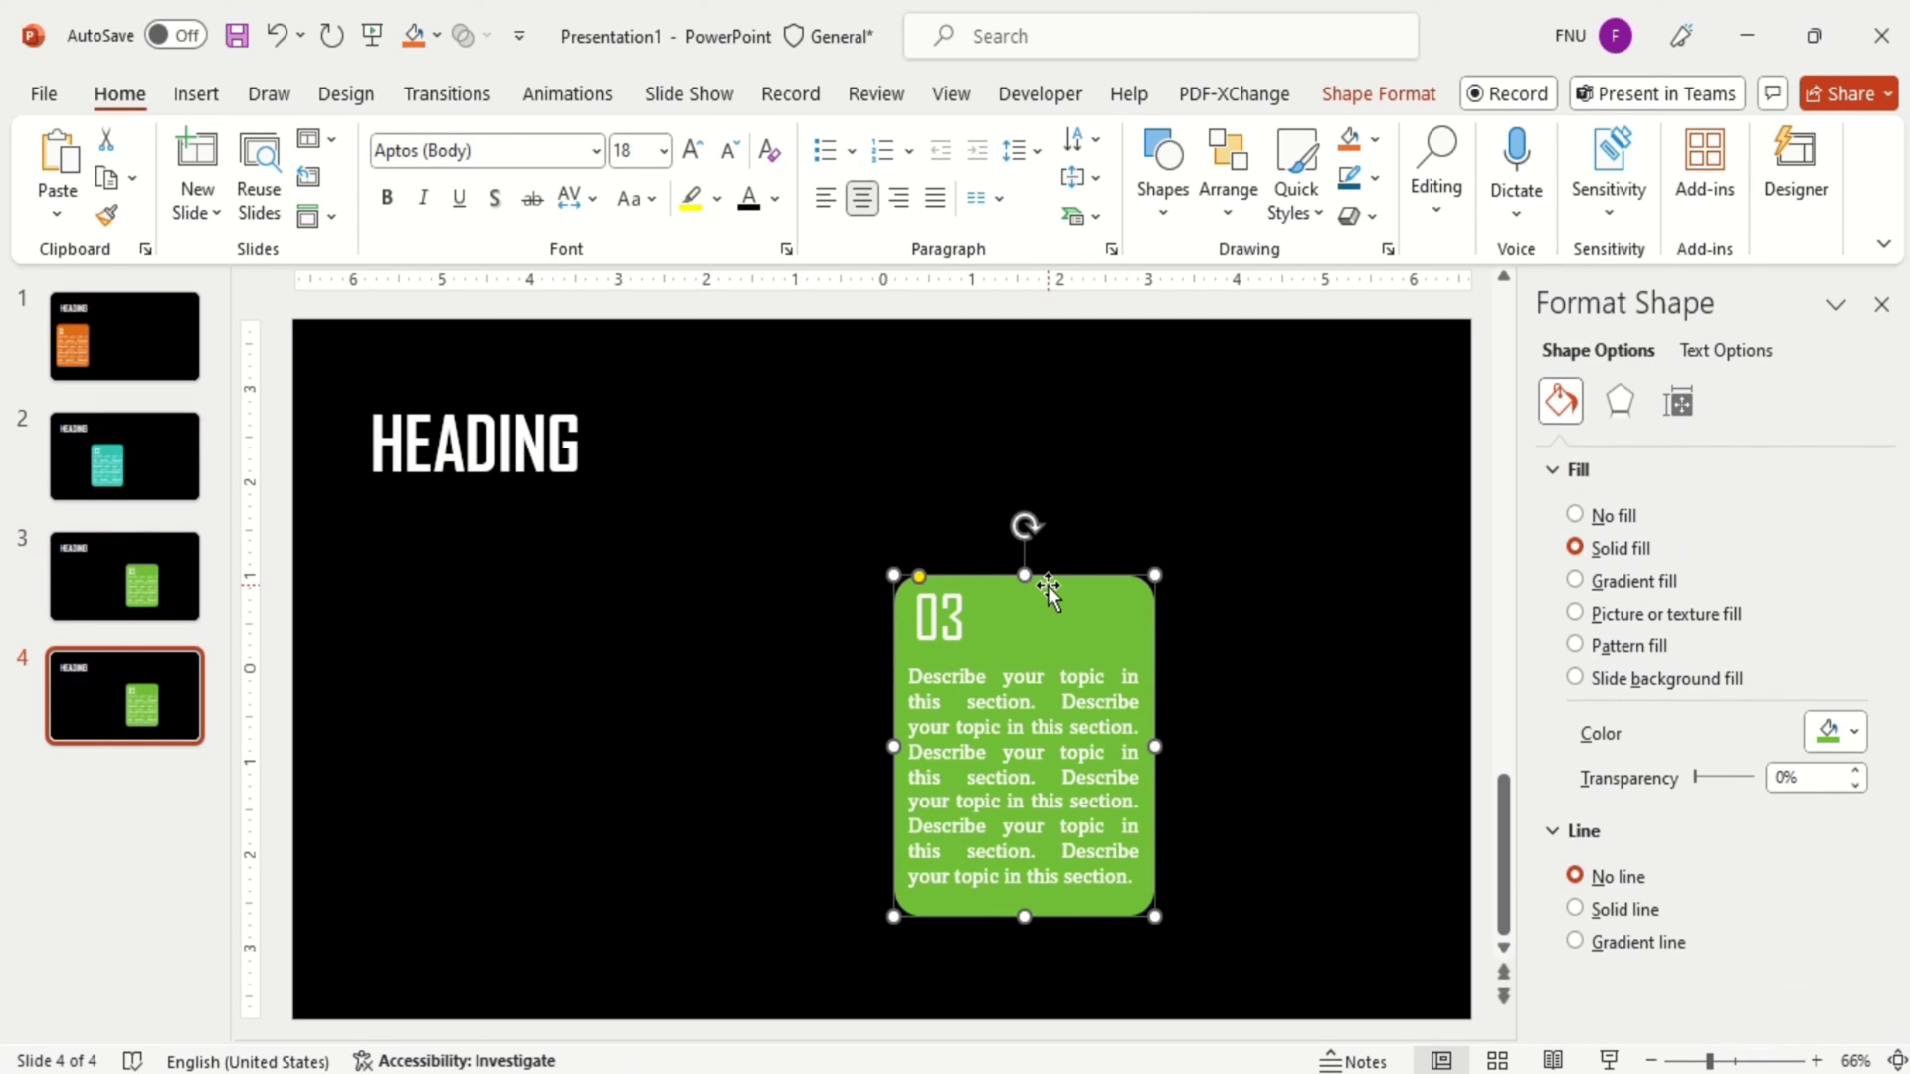
{"action": "left_click_drag", "start_coordinate": [1056, 585], "coordinate": [1325, 591]}
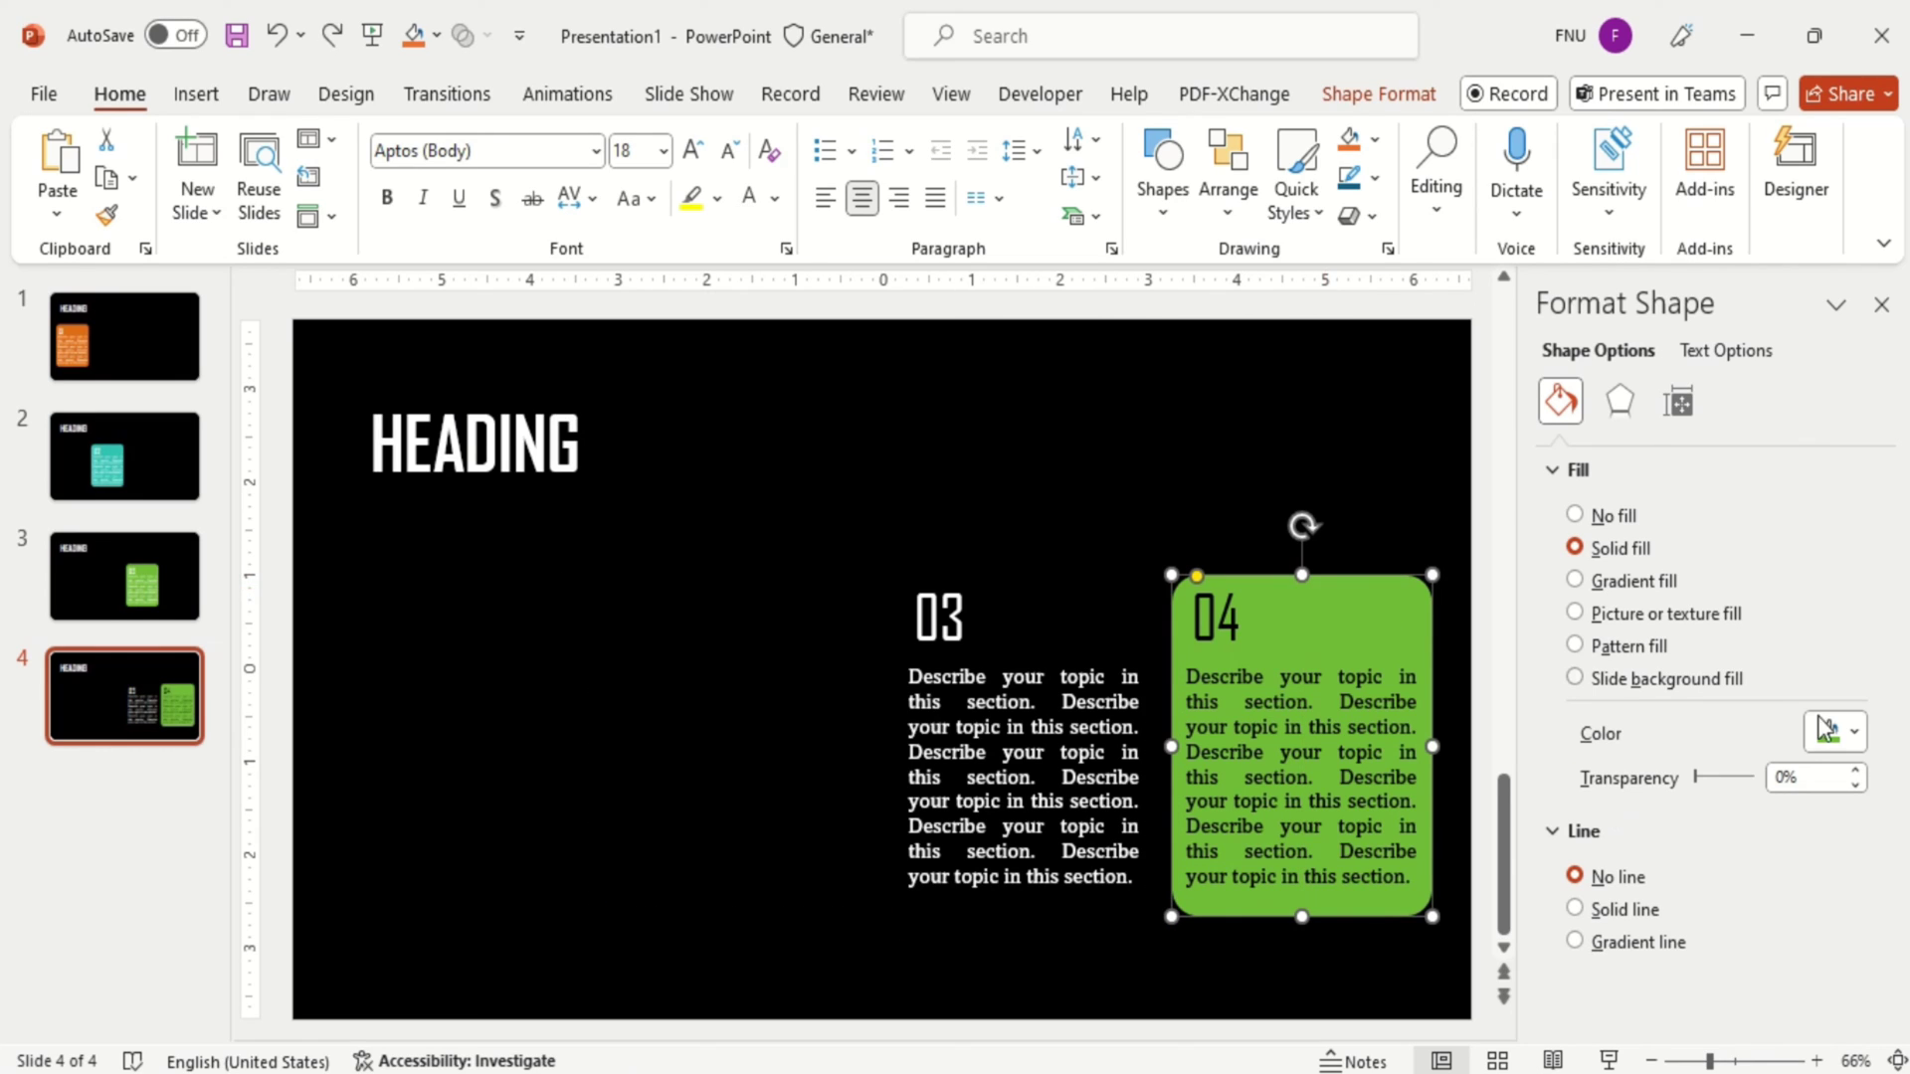
{"action": "left_click", "coordinate": [1854, 733]}
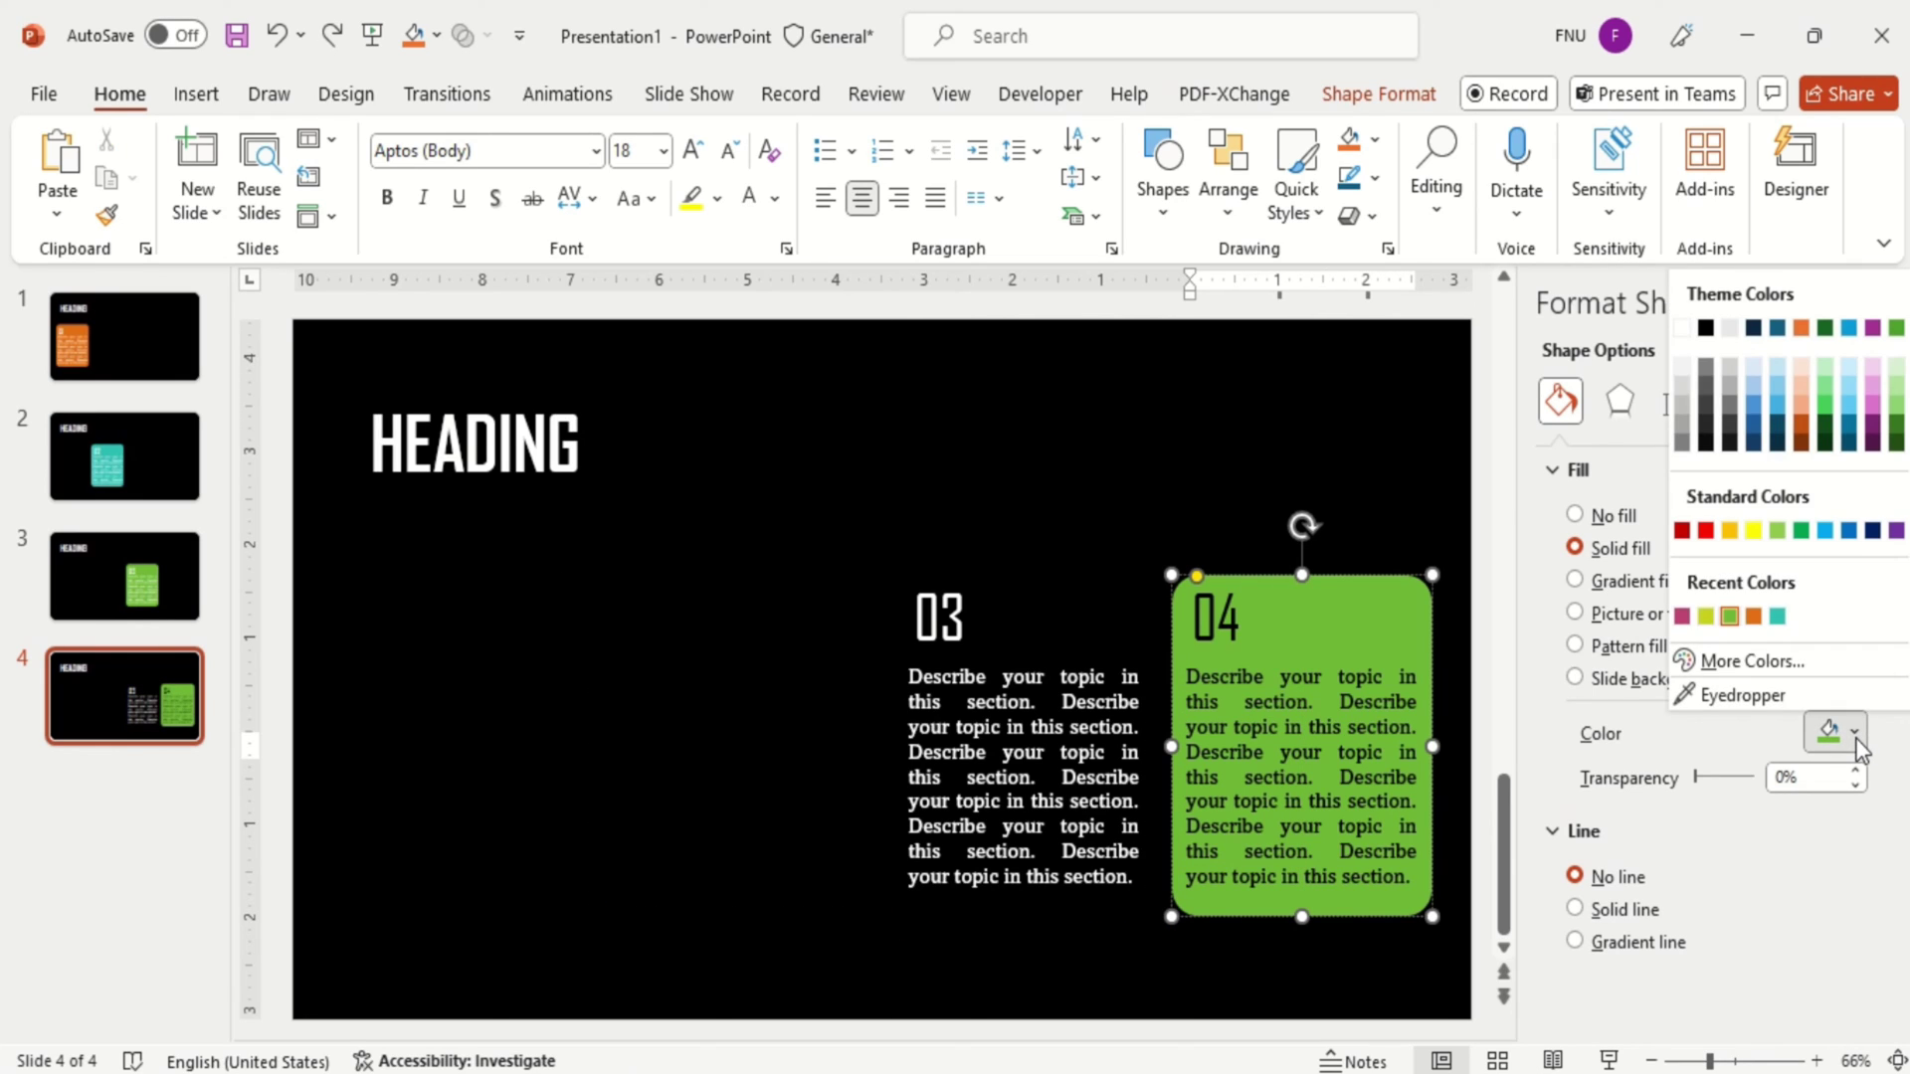
{"action": "left_click", "coordinate": [1684, 616]}
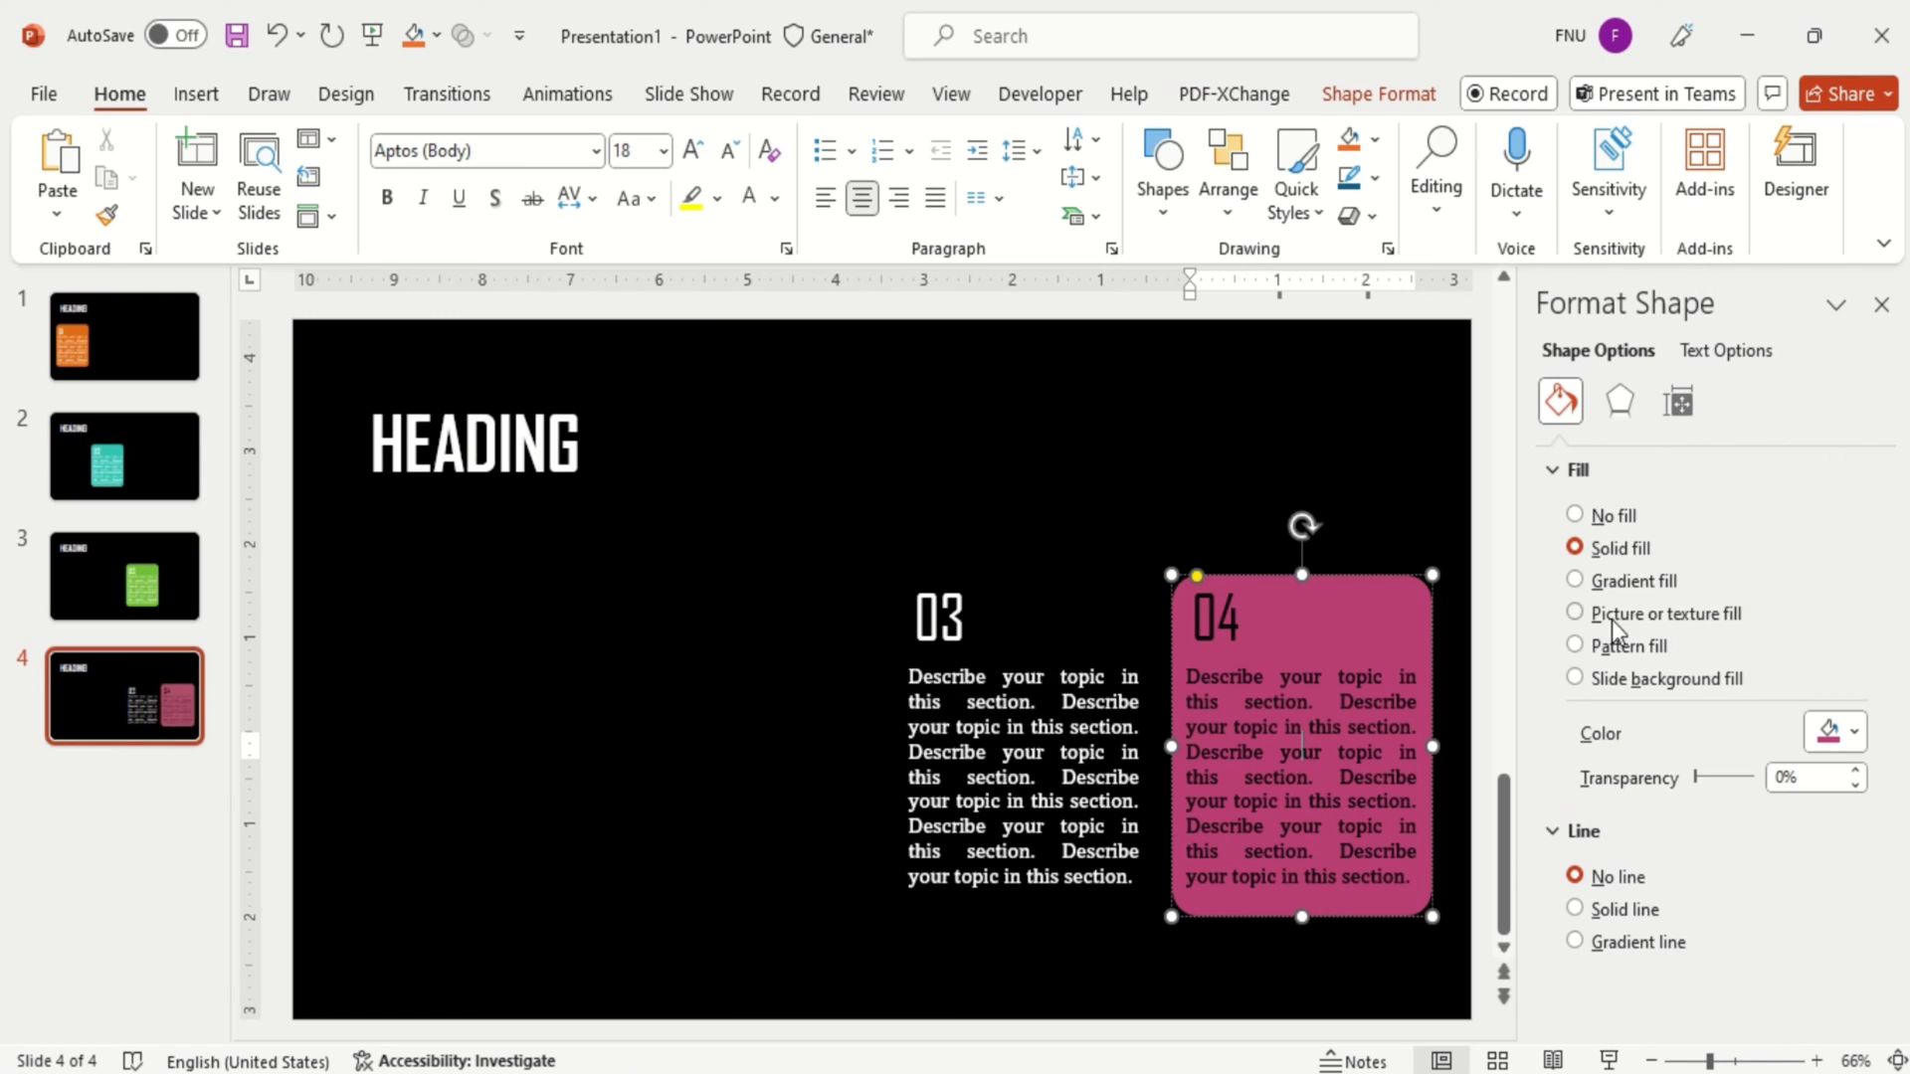
Hide the 03 column's text by coloring it black, then select all four slides
{"action": "left_click", "coordinate": [1265, 610]}
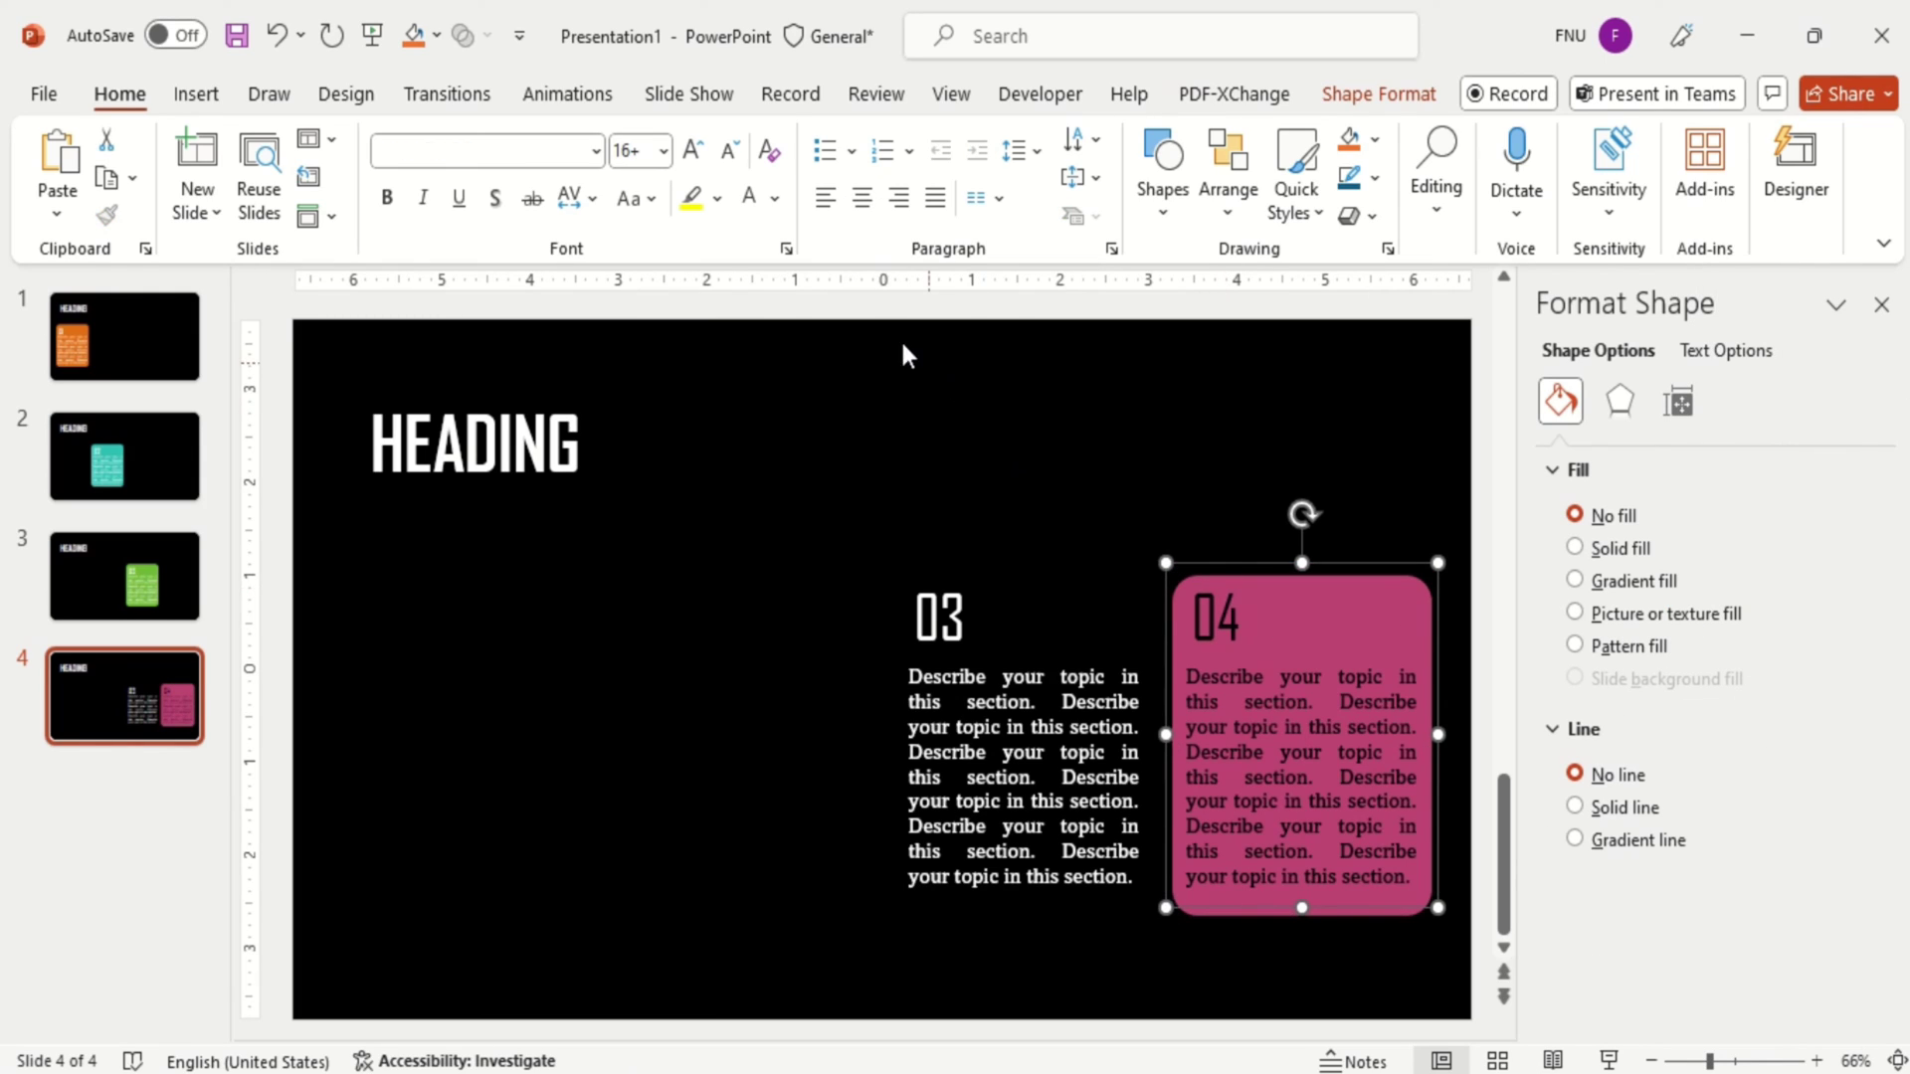
{"action": "left_click", "coordinate": [1015, 605]}
{"action": "left_click", "coordinate": [989, 597]}
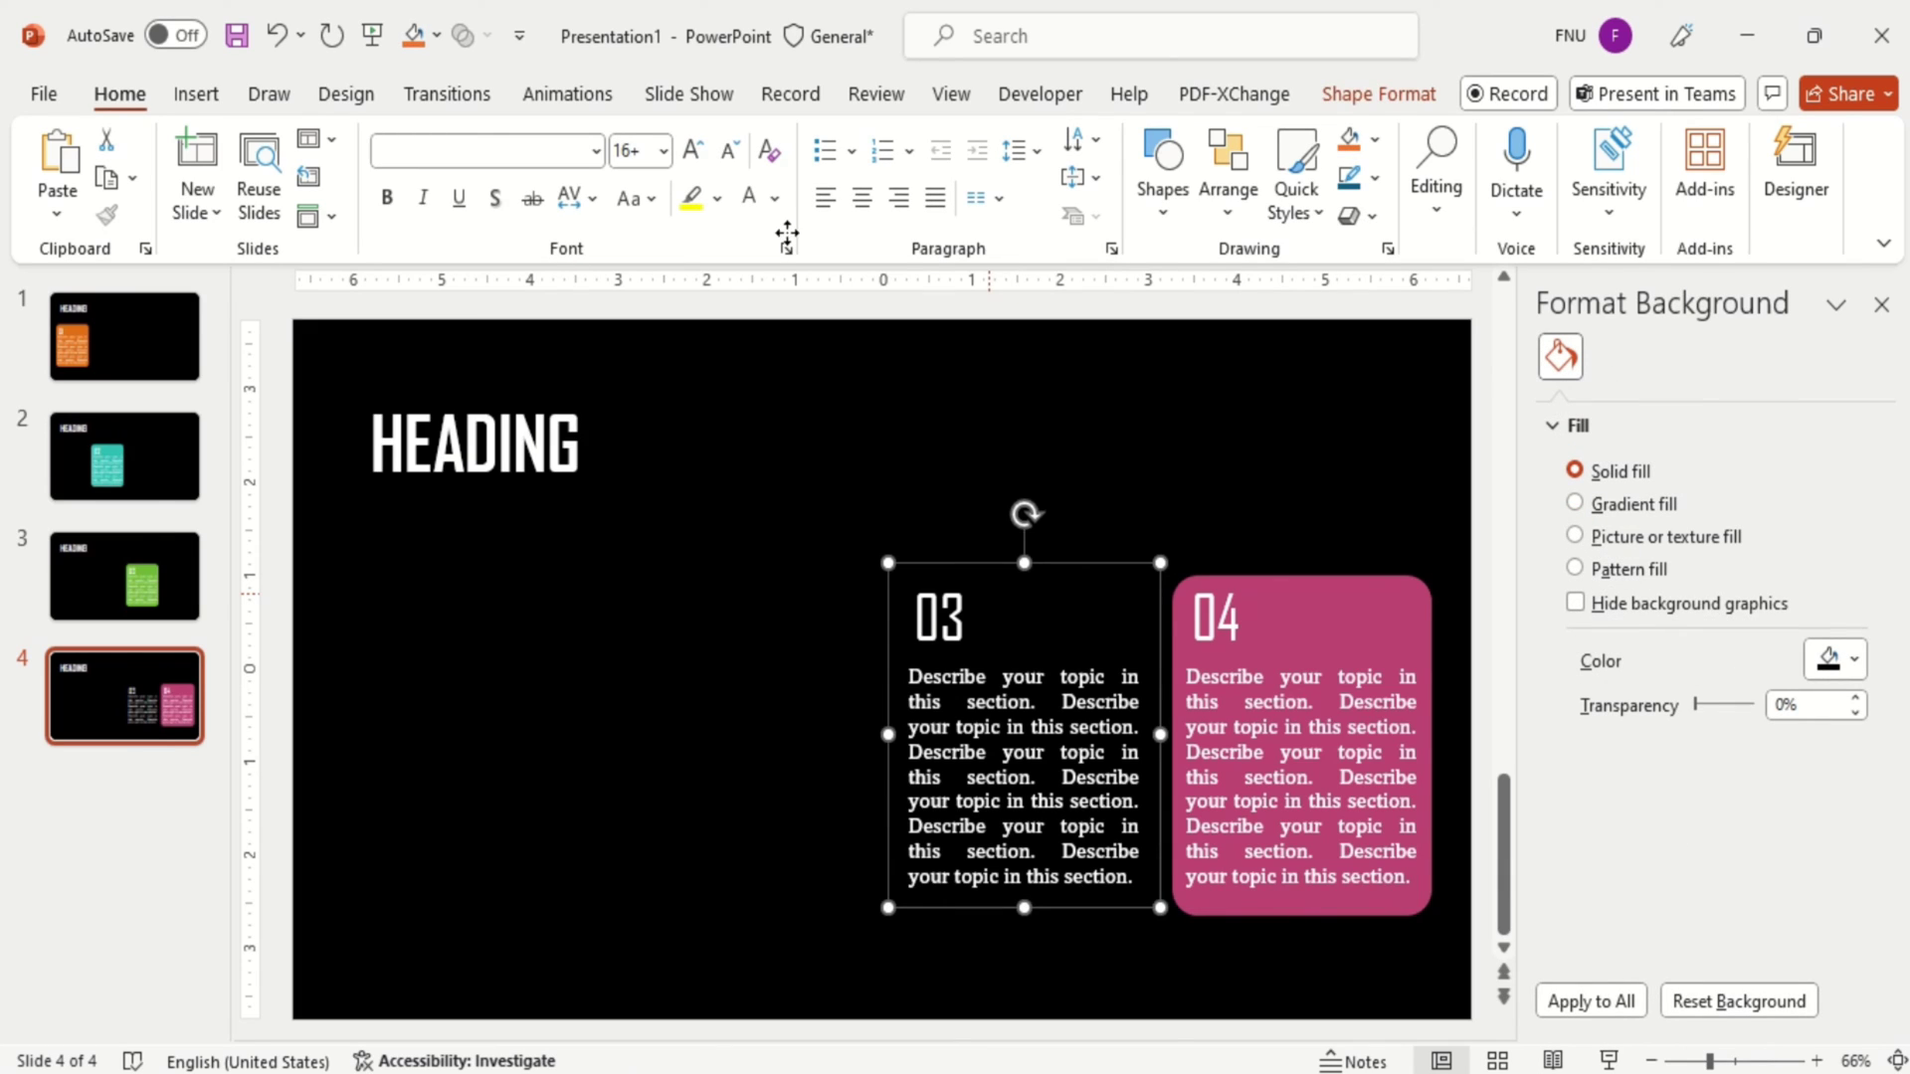
{"action": "left_click", "coordinate": [776, 197]}
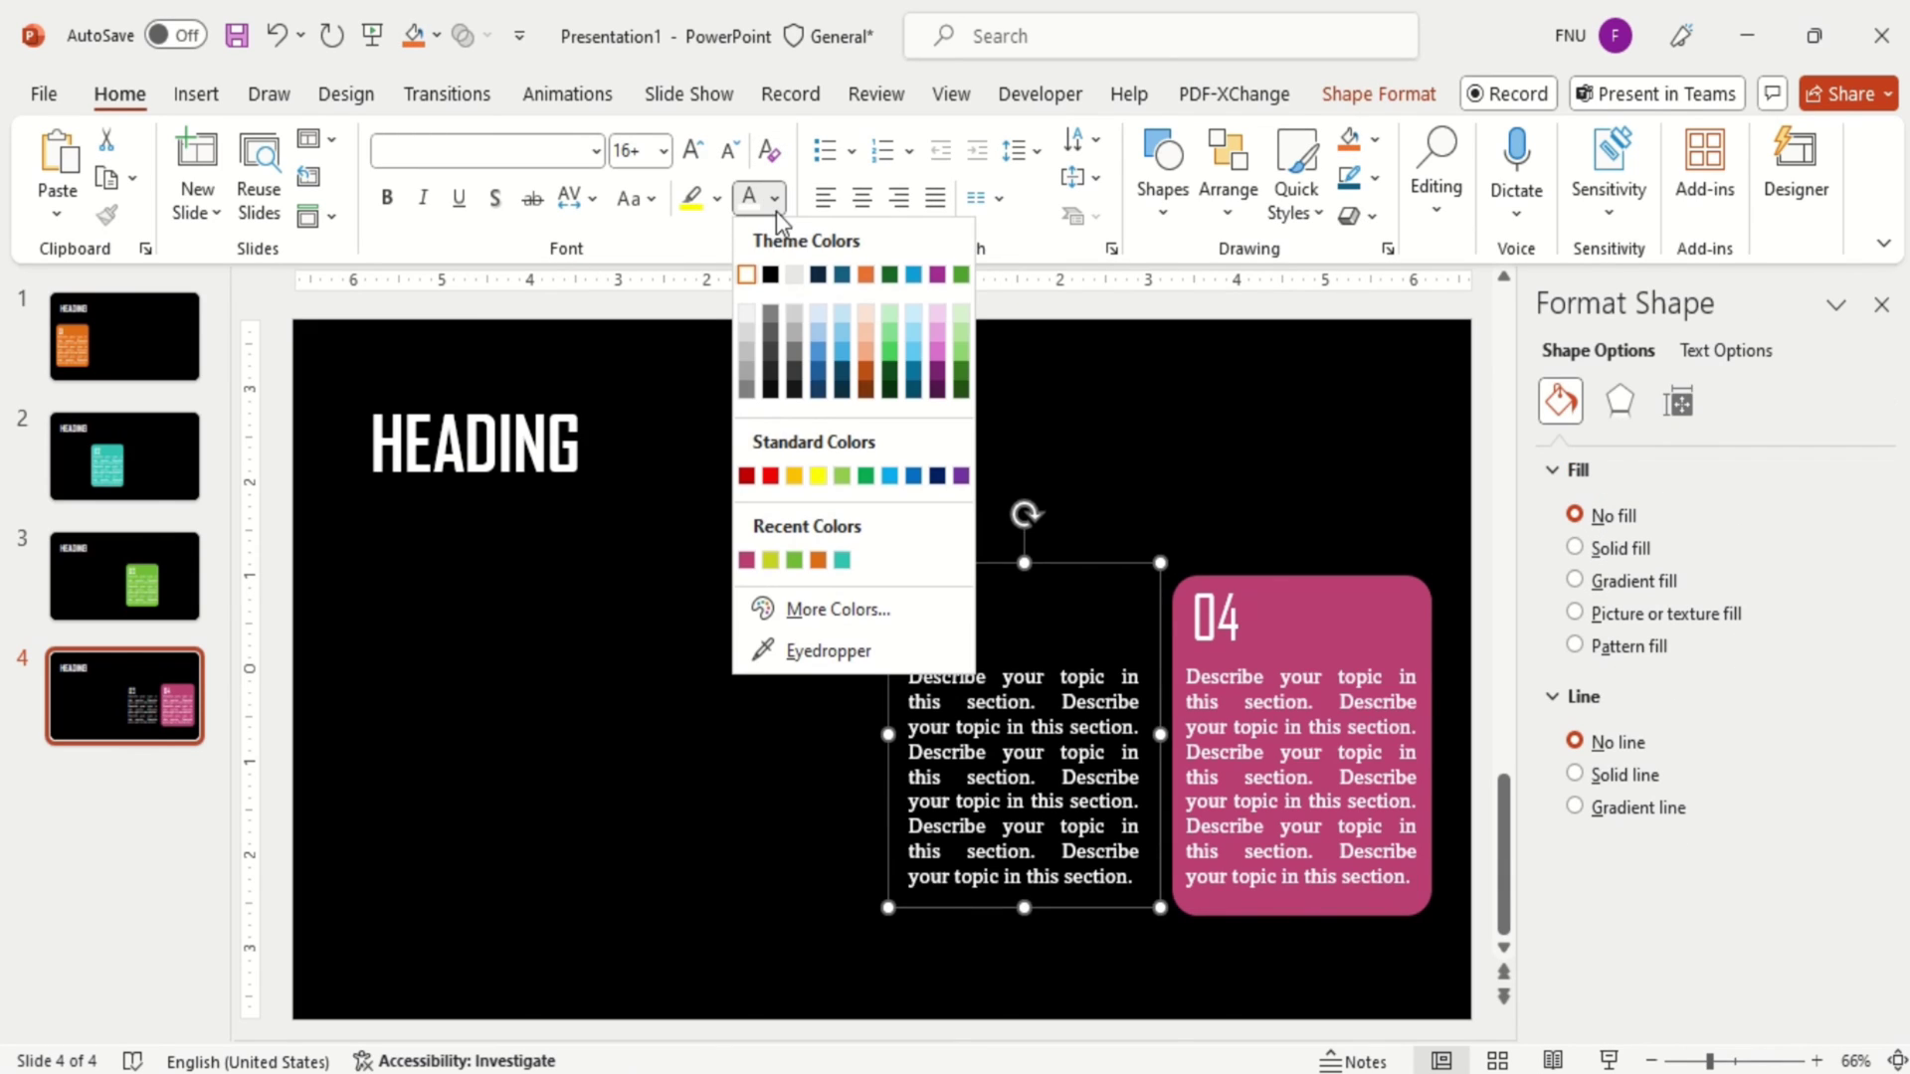
{"action": "left_click", "coordinate": [771, 275]}
{"action": "left_click", "coordinate": [143, 323], "text": "shift"}
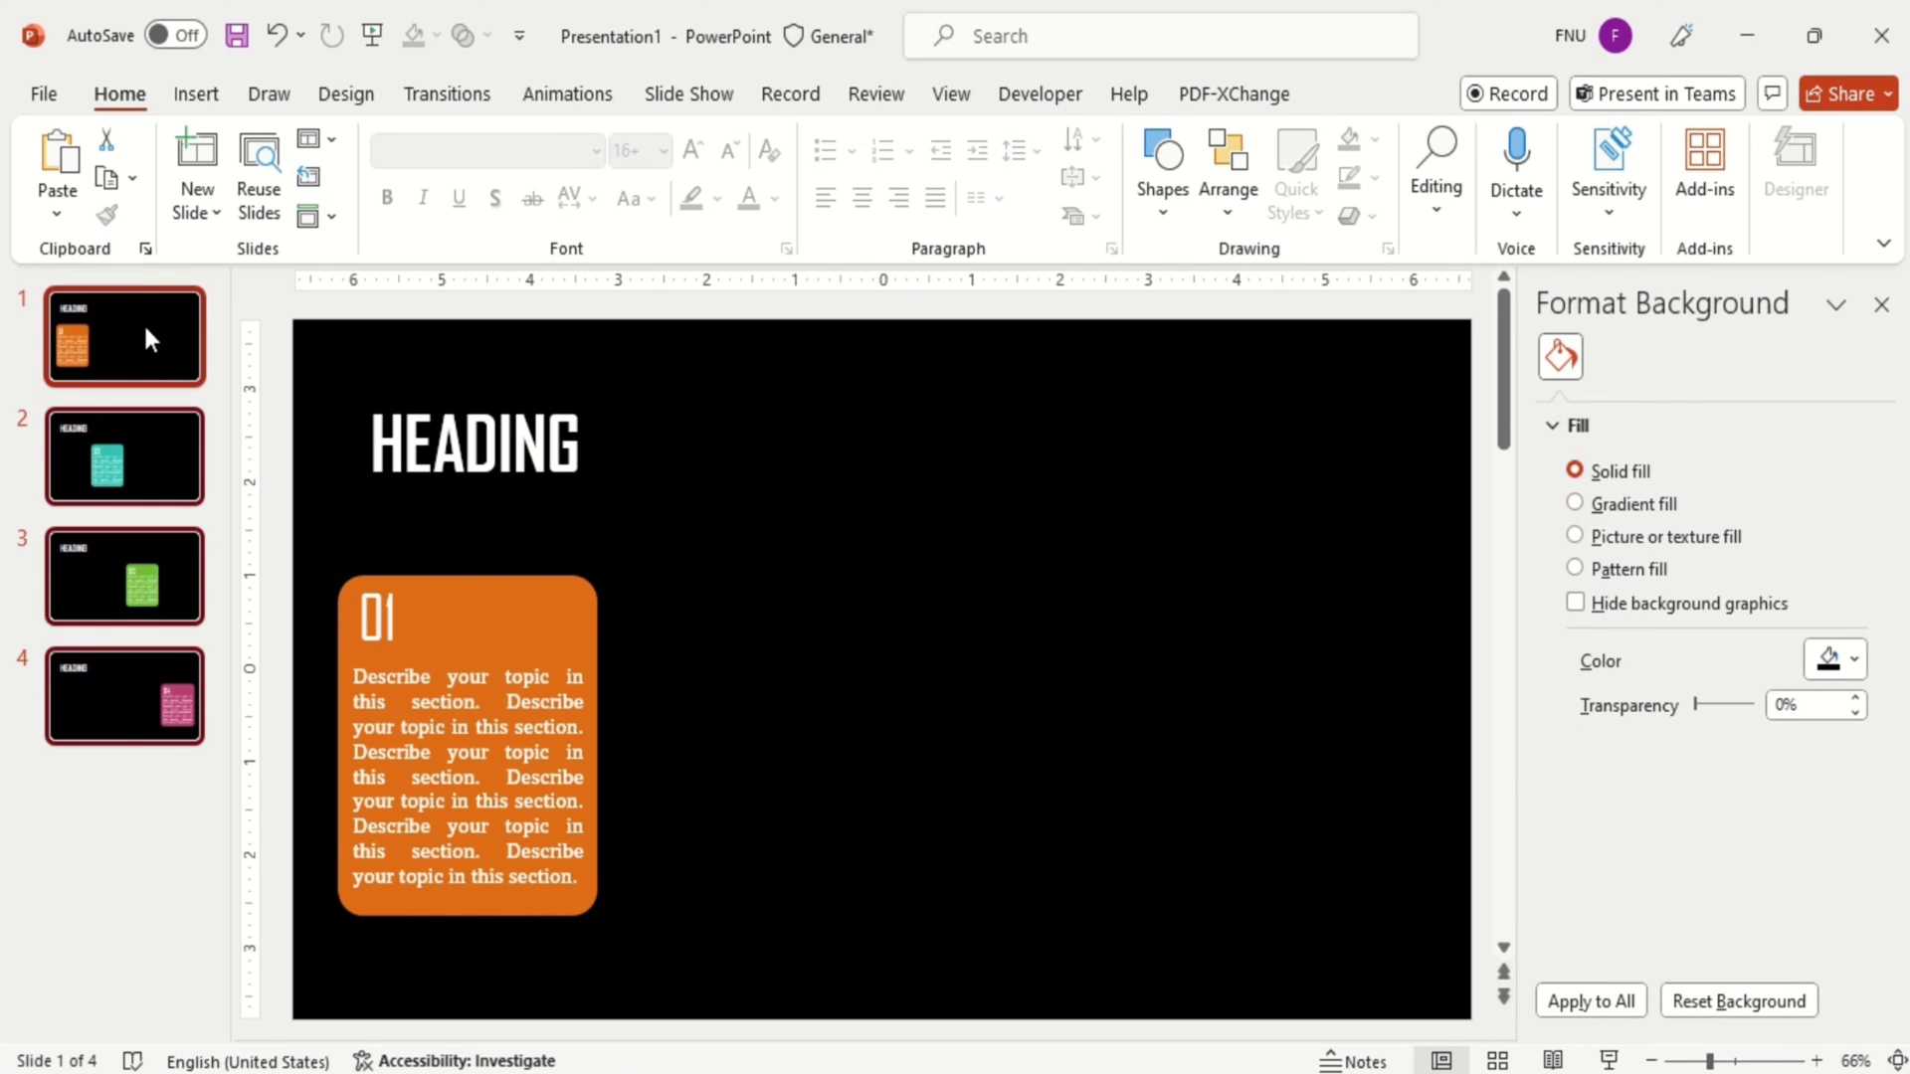
Apply the Morph transition to all slides and run the slideshow through slide 3
{"action": "left_click", "coordinate": [468, 87]}
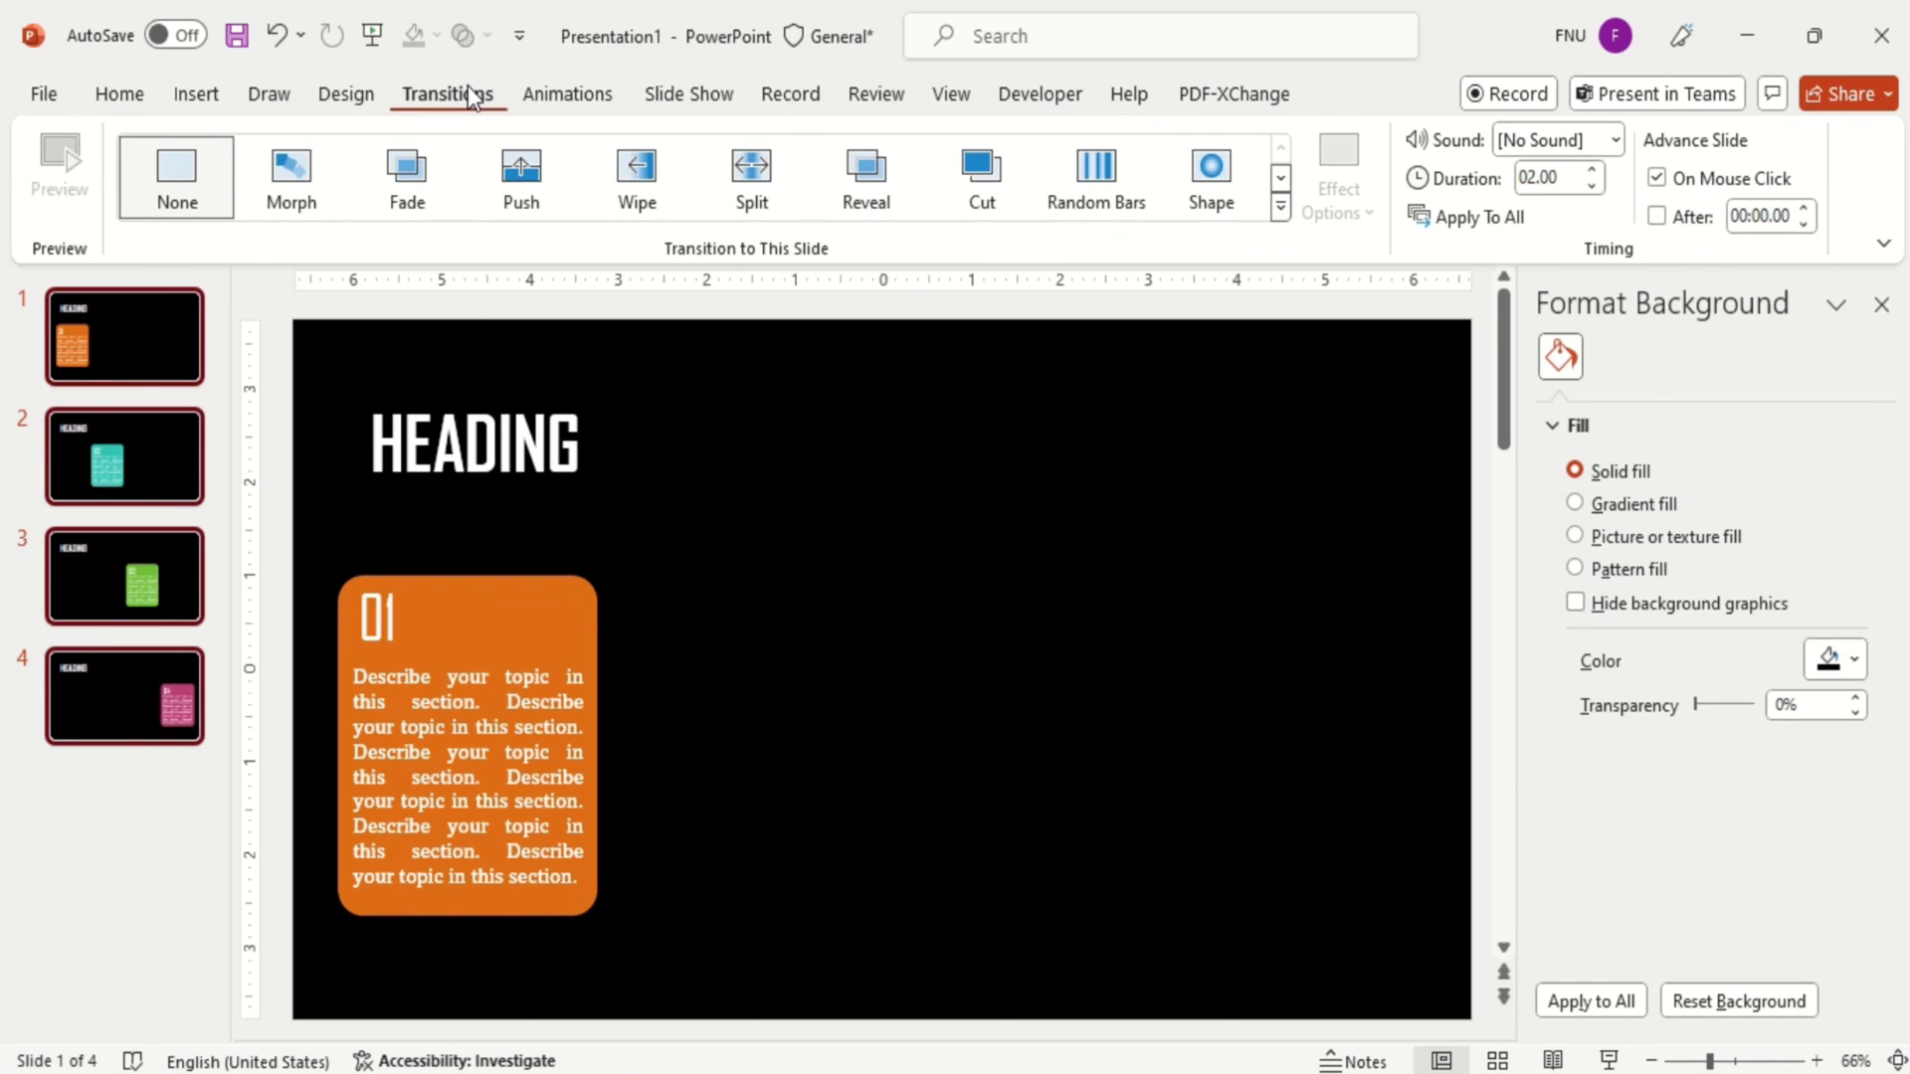
{"action": "left_click", "coordinate": [299, 191]}
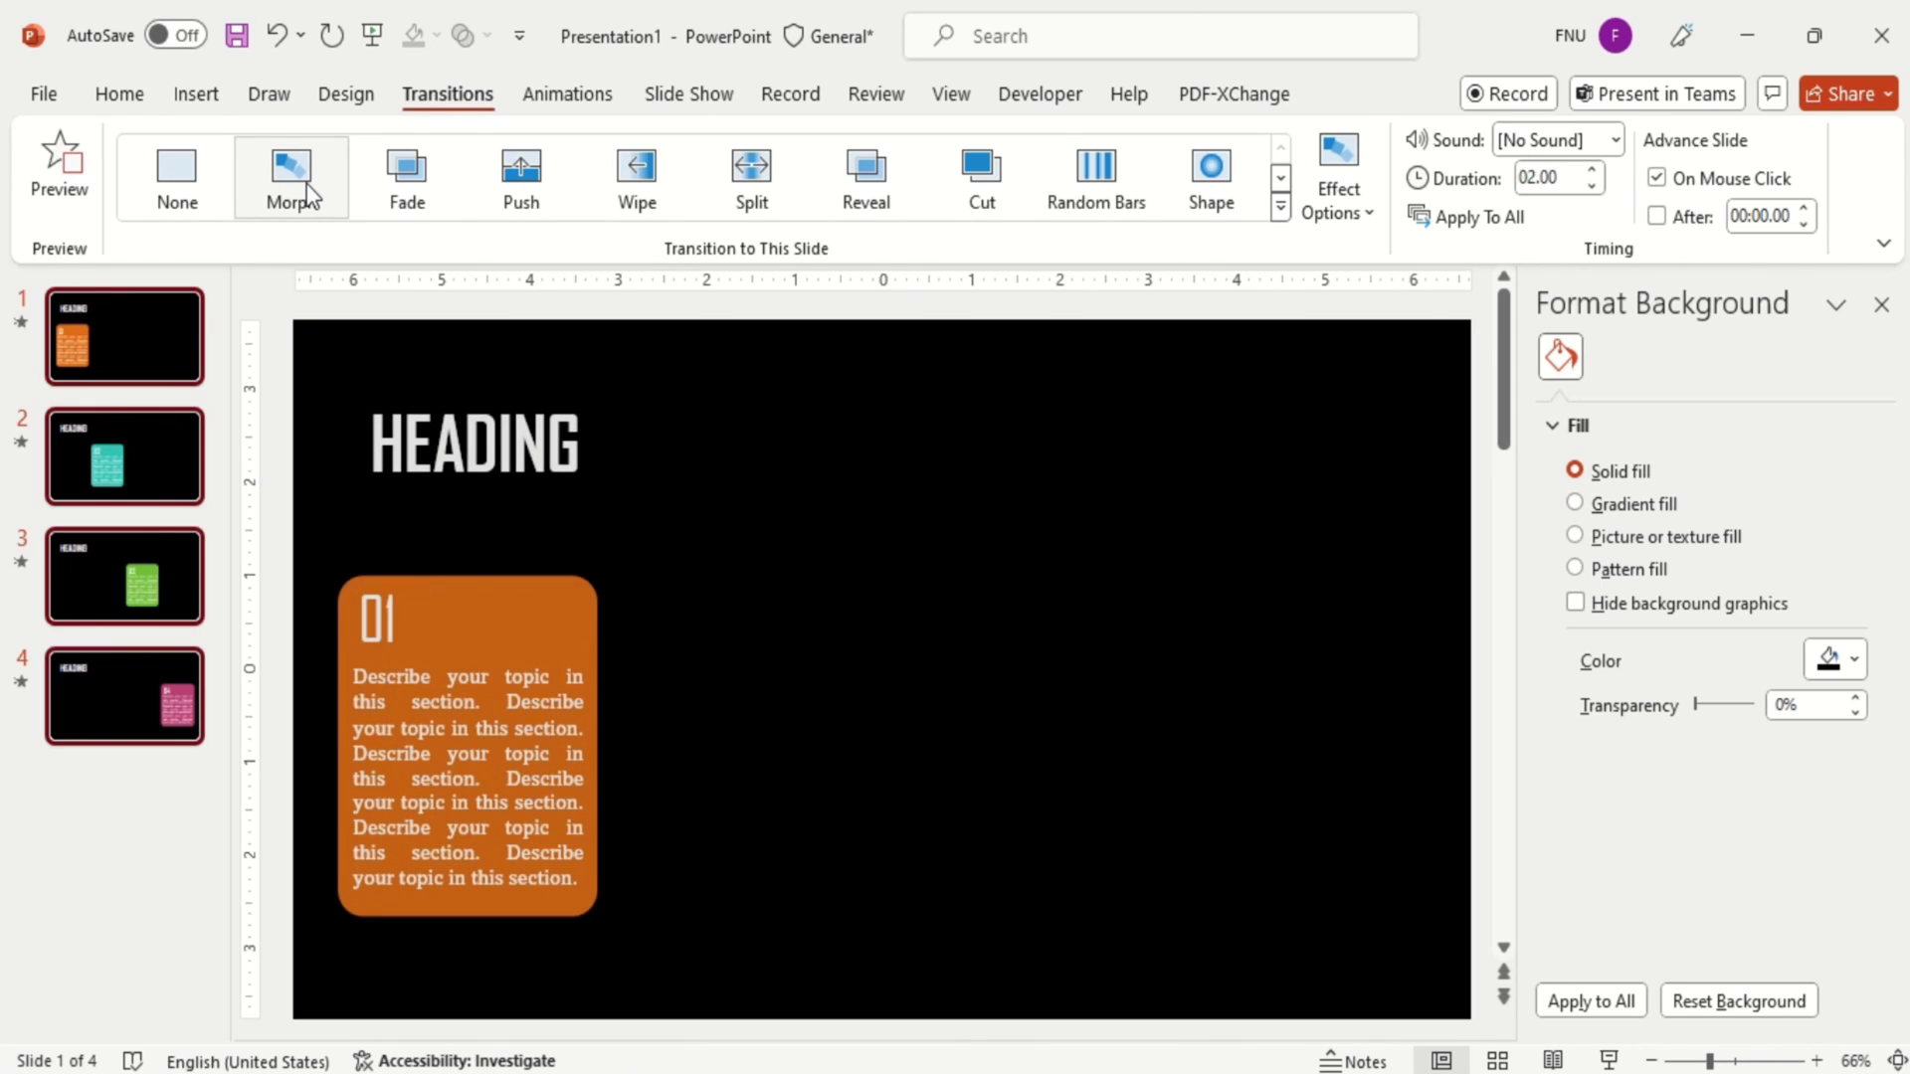
{"action": "left_click", "coordinate": [1613, 1061]}
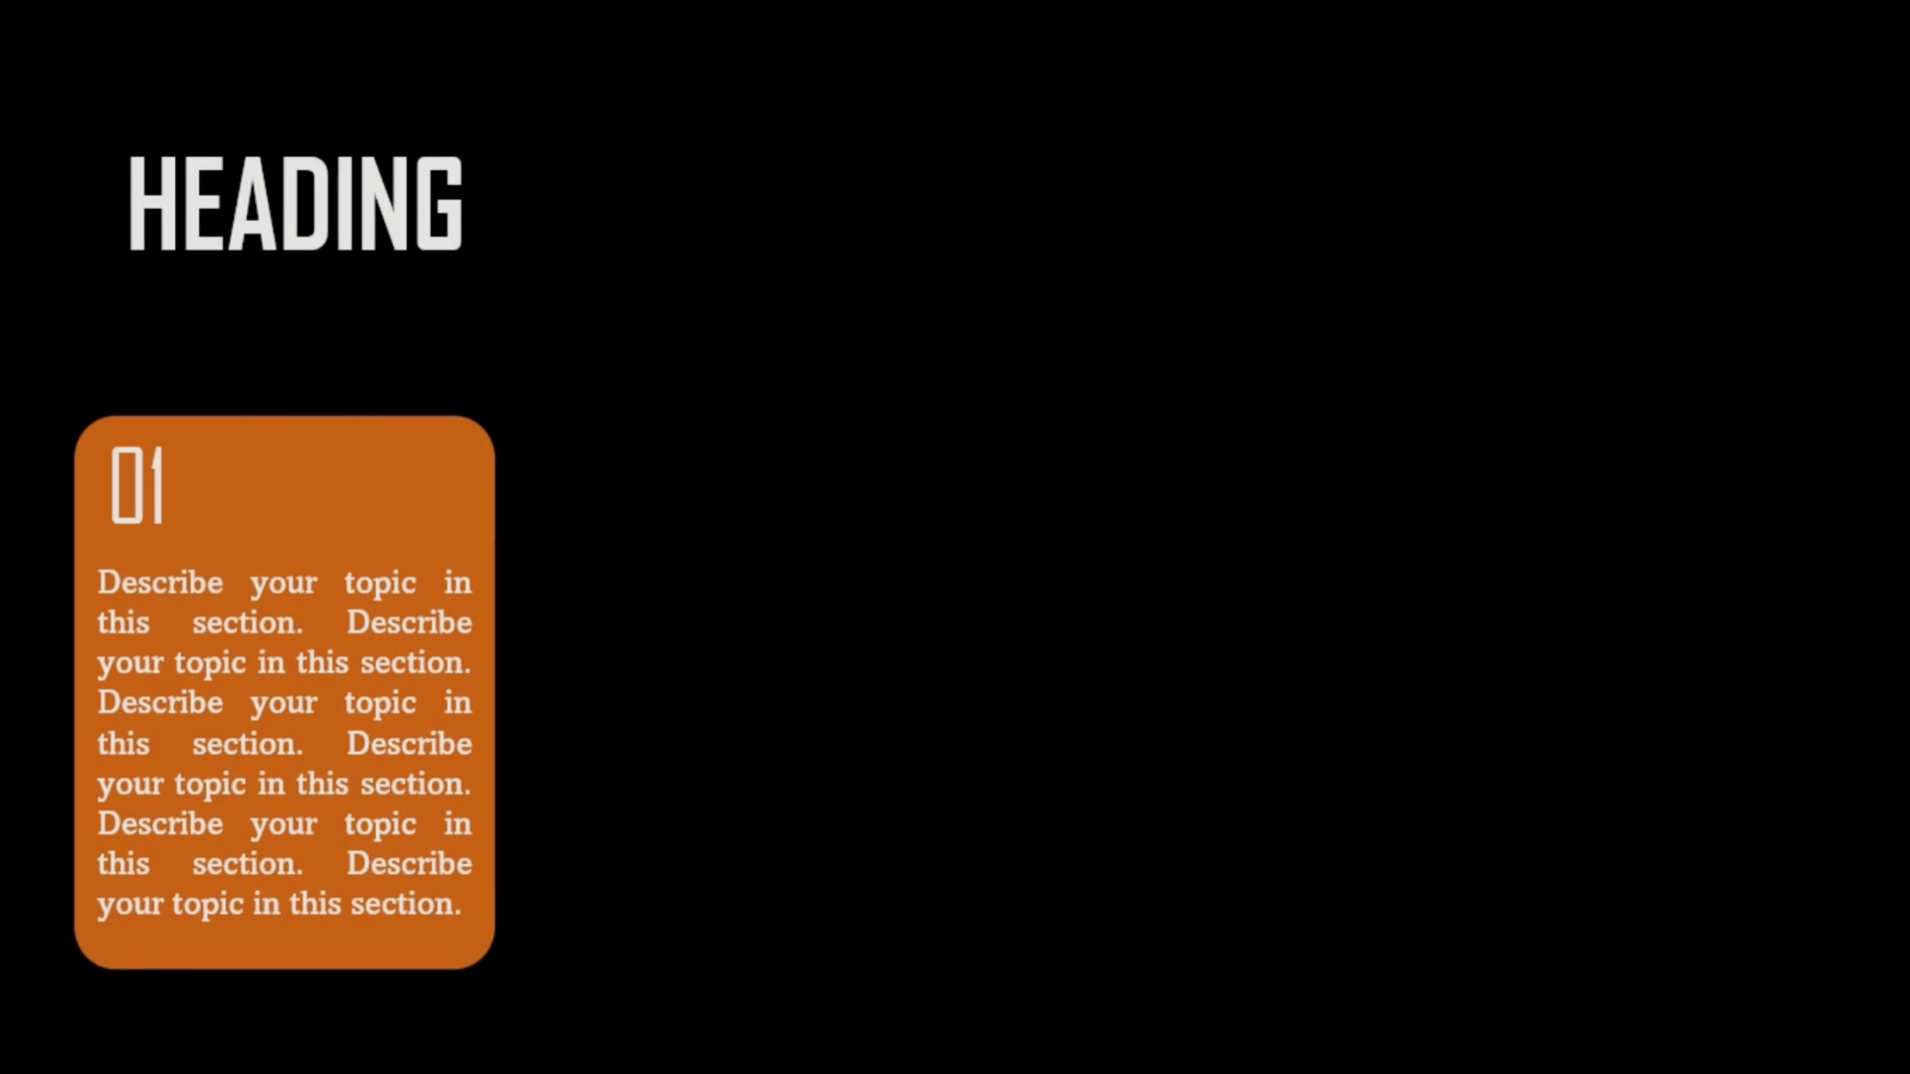
{"action": "key", "text": "Right"}
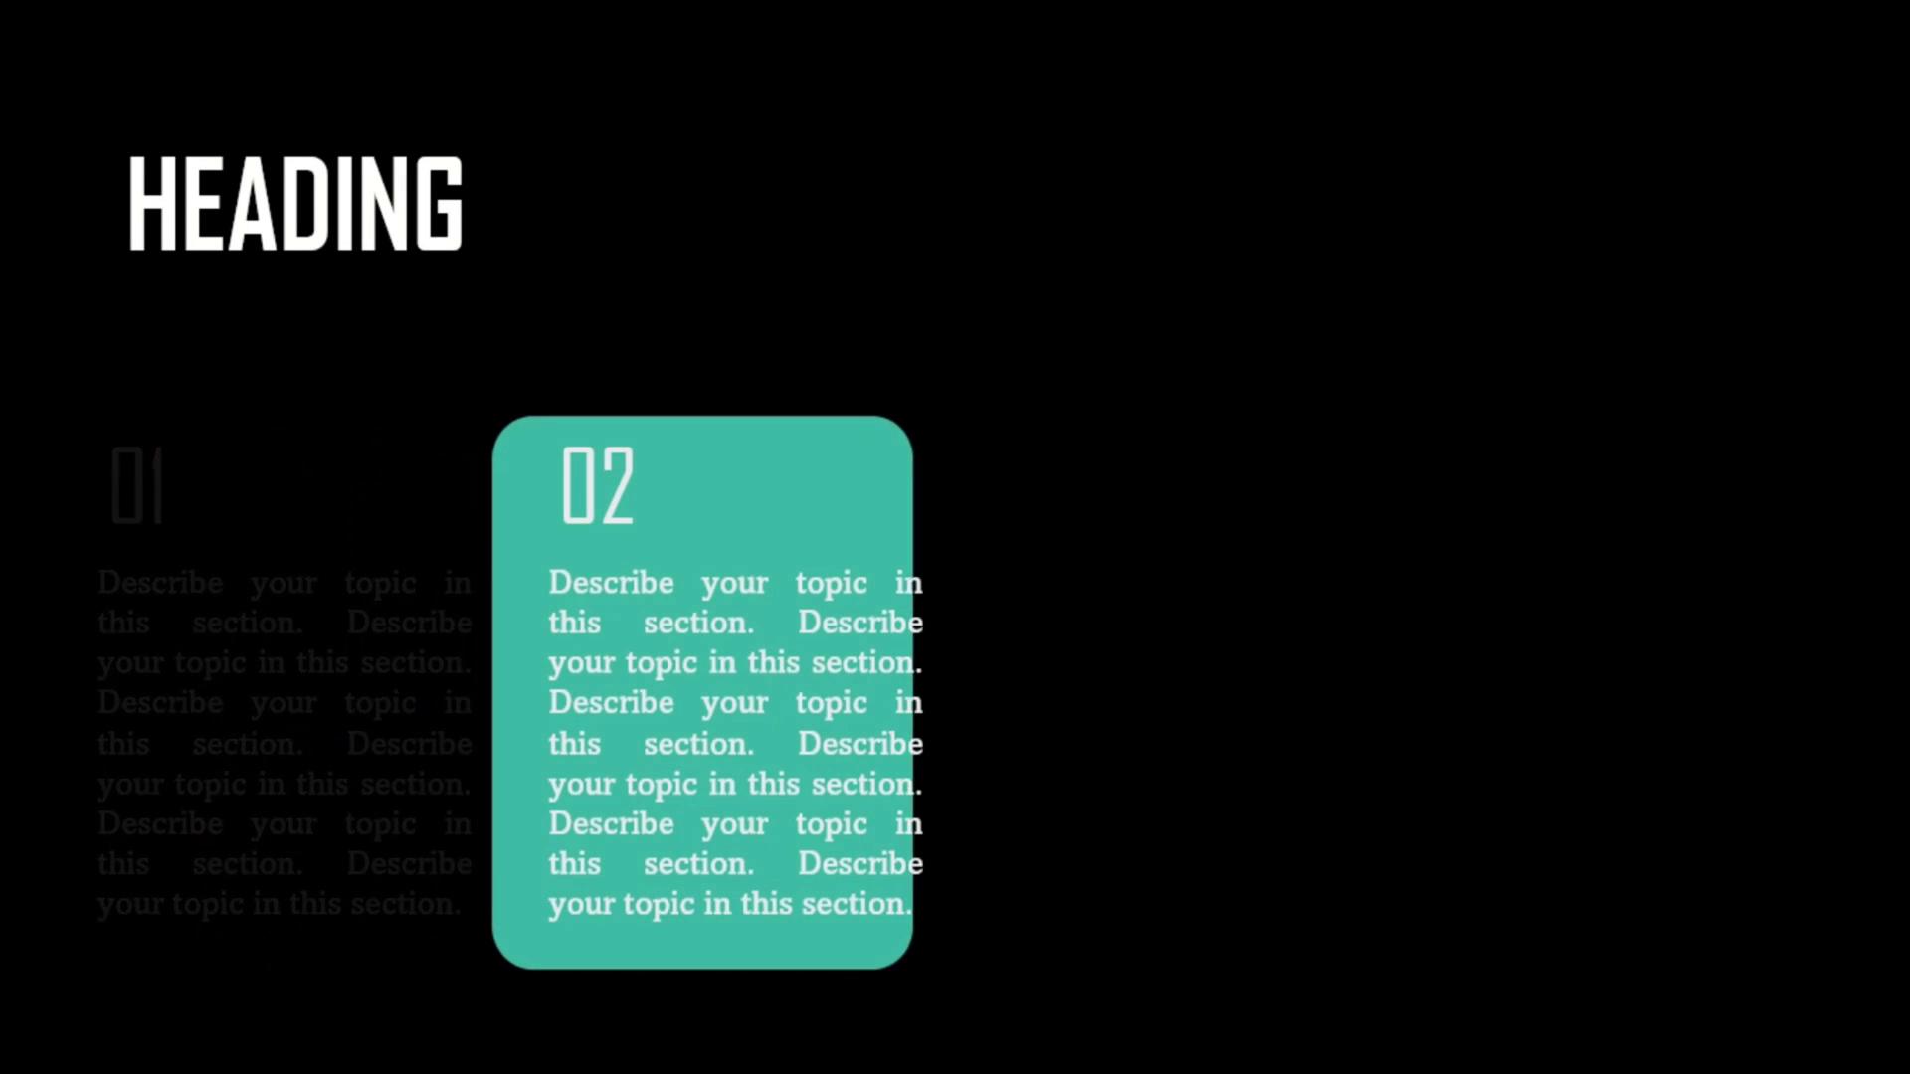
{"action": "key", "text": "Right"}
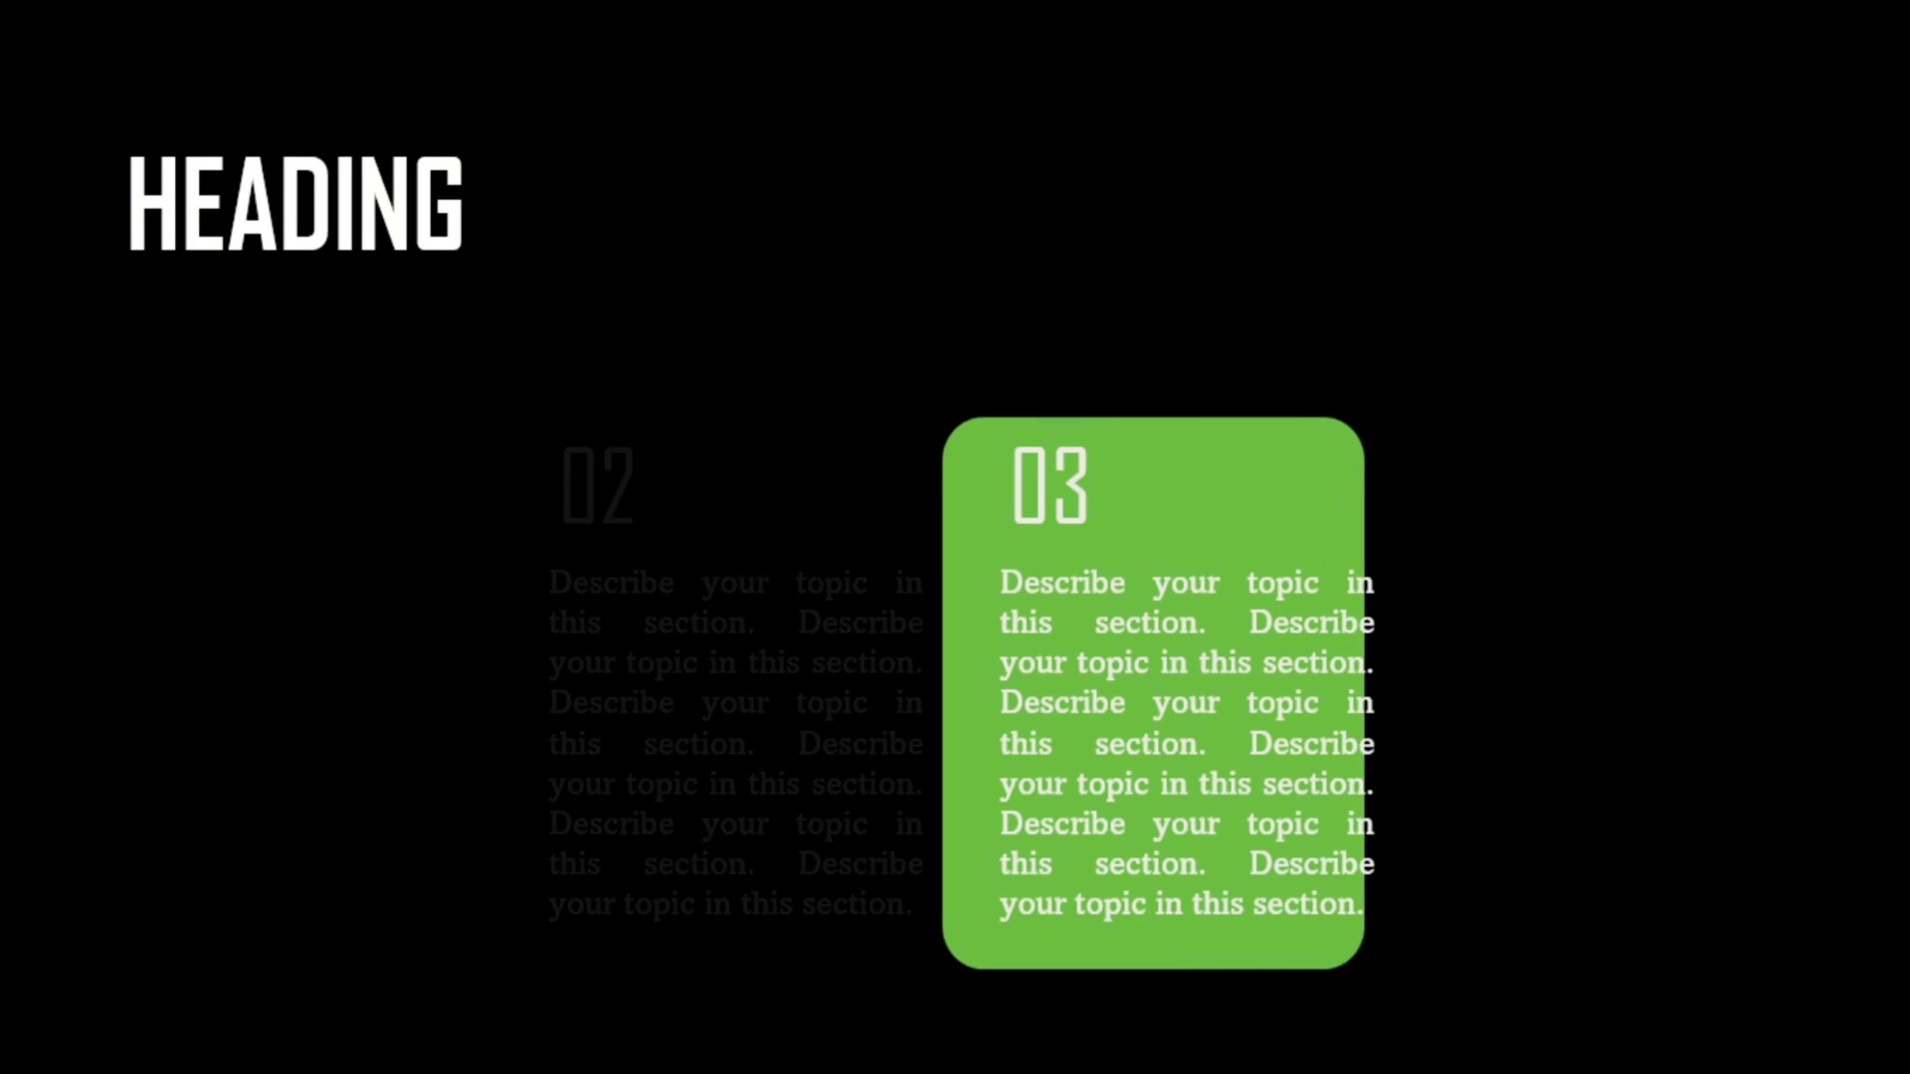